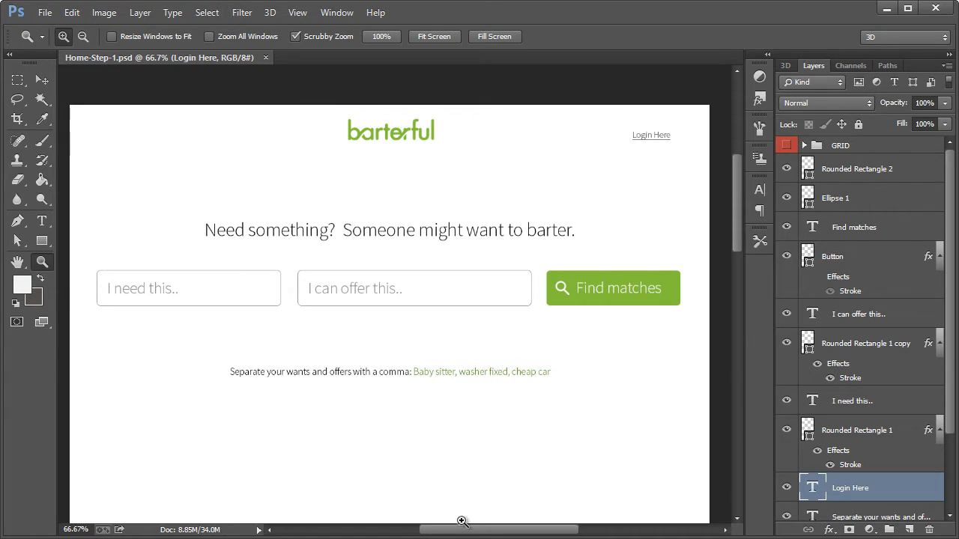
Save the Home-Step-1 document as a new Photoshop file named Login-Home
left_click_drag(474, 535, 470, 534)
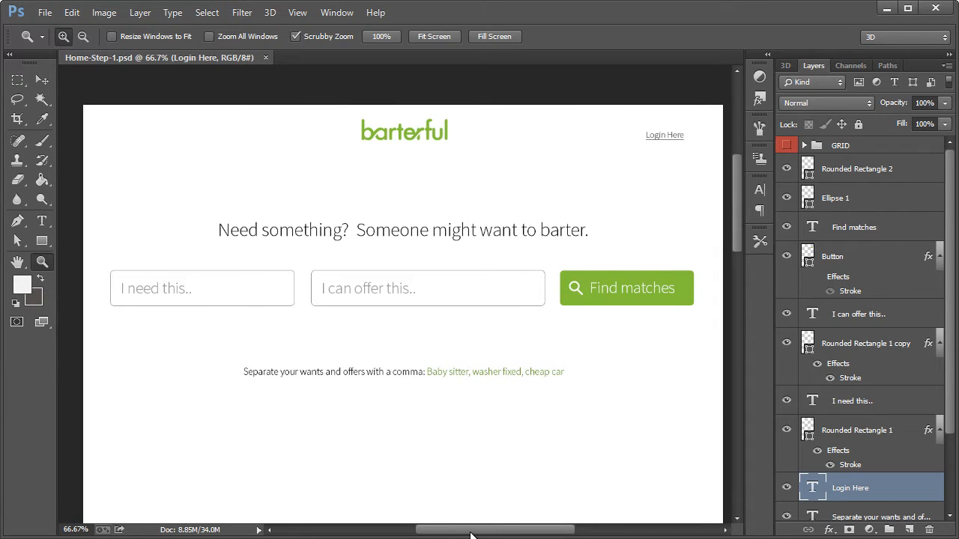
left_click(45, 13)
left_click(90, 194)
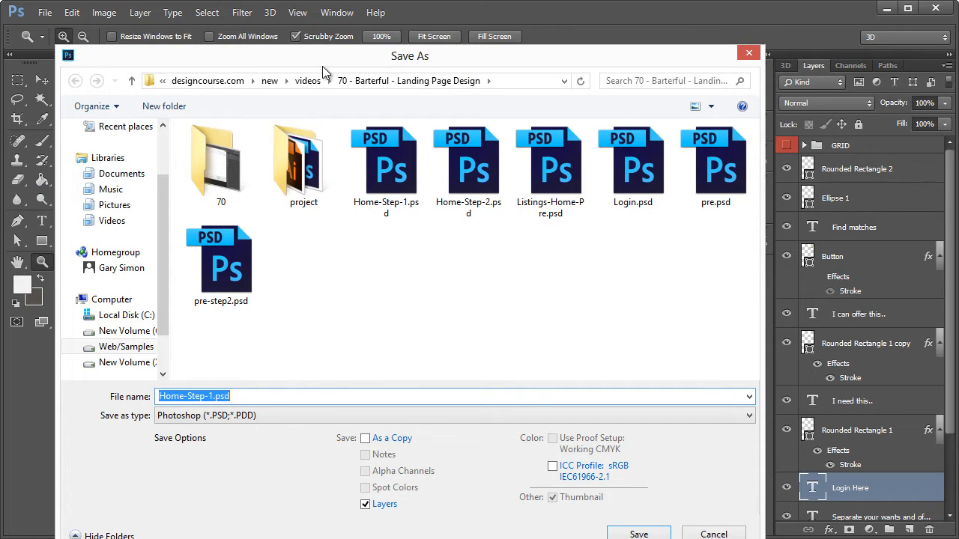
type("L")
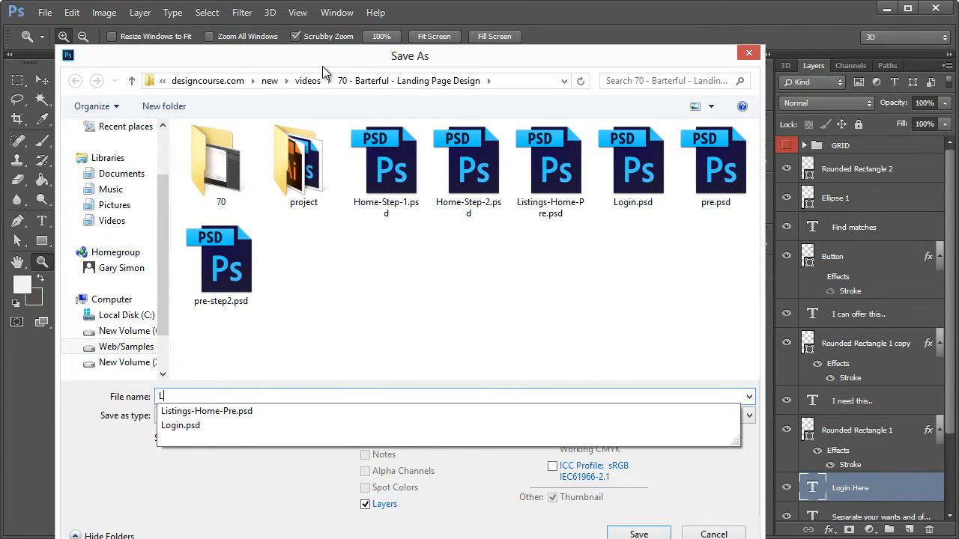
type("ogin-Home")
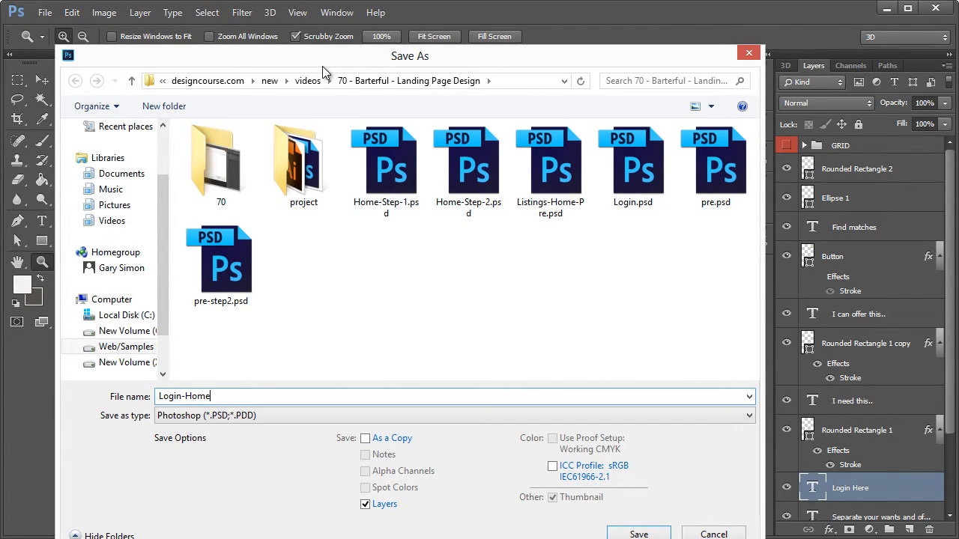
key("Return")
Show the GRID group and lock the position of its column grid layer, Layer 109 copy
left_click(42, 80)
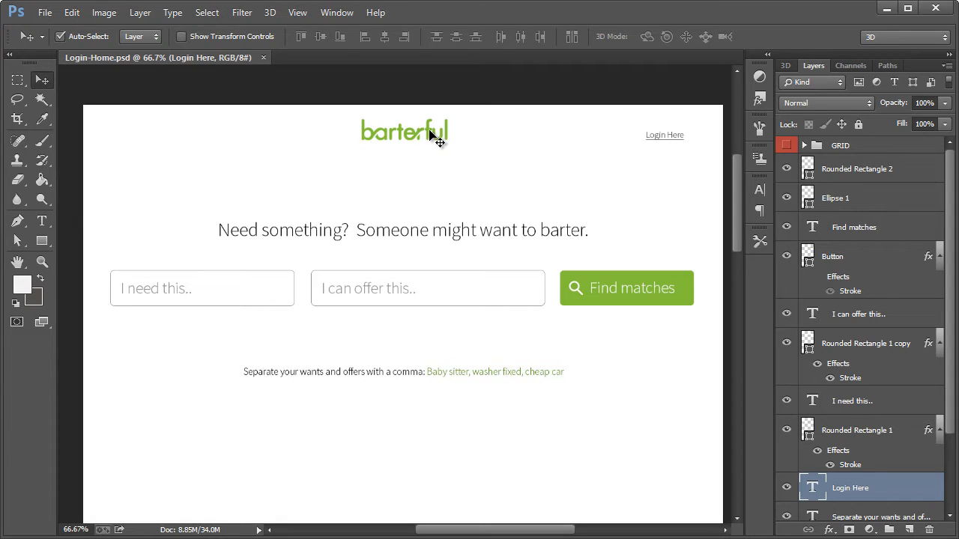
left_click(786, 146)
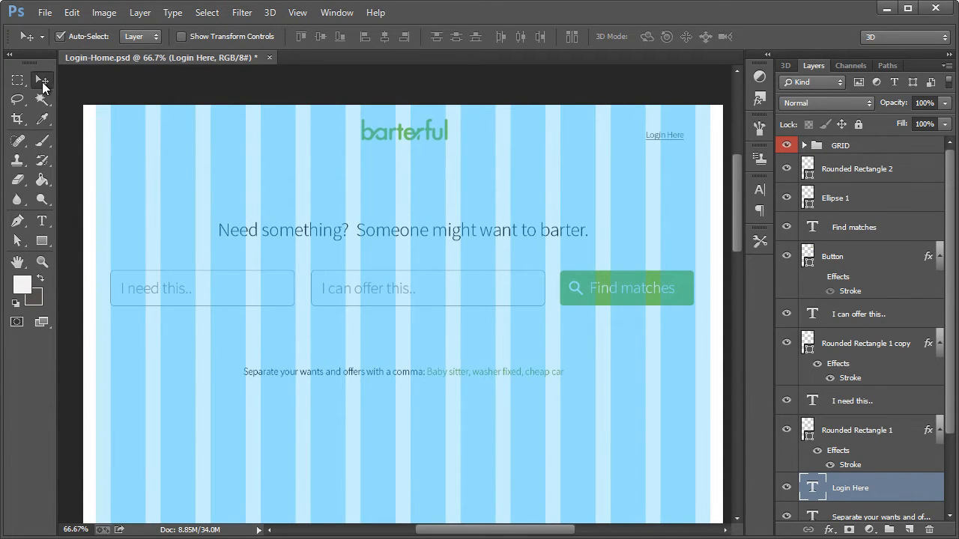
left_click(60, 36)
left_click(75, 36)
left_click(405, 144)
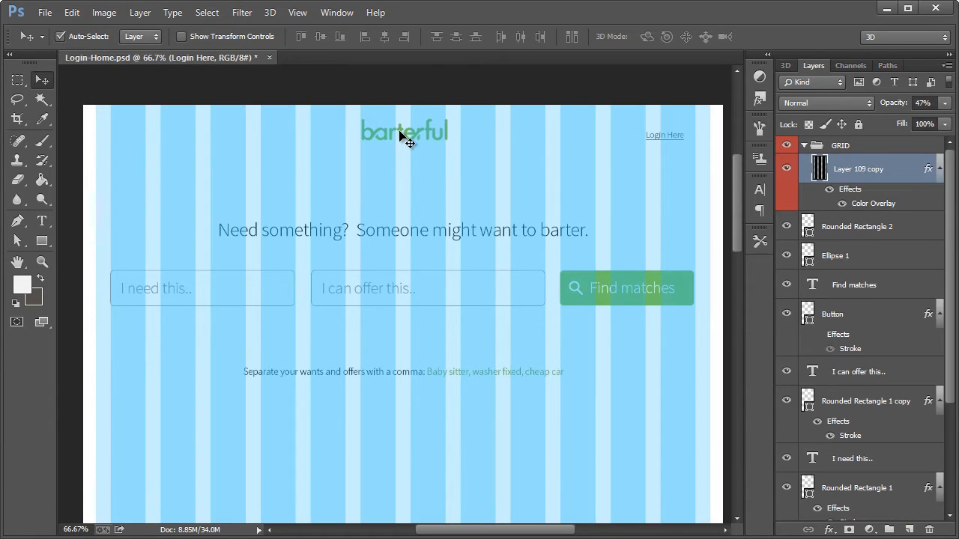
left_click(842, 125)
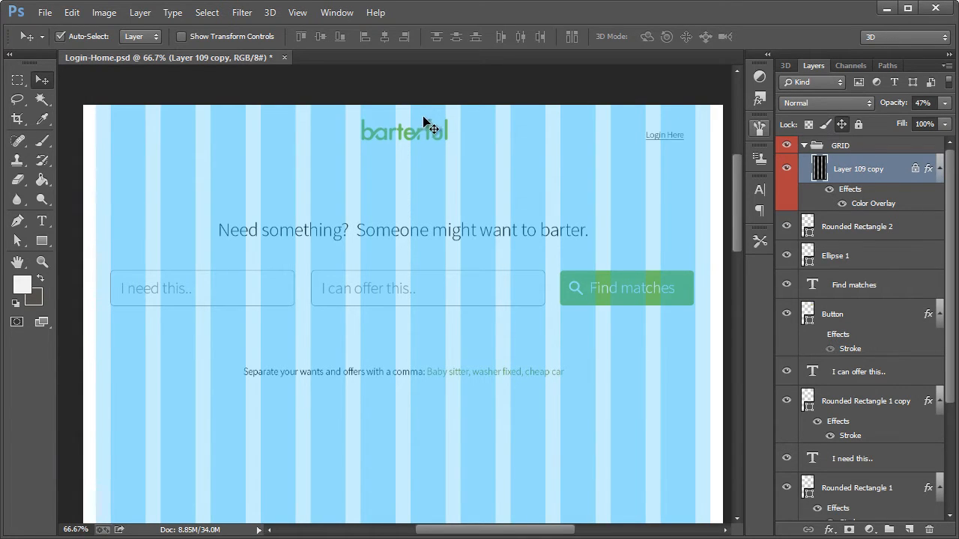
Rename the barterful logo's layer to Logo and move the logo to the left edge of the grid's first column
left_click(400, 128)
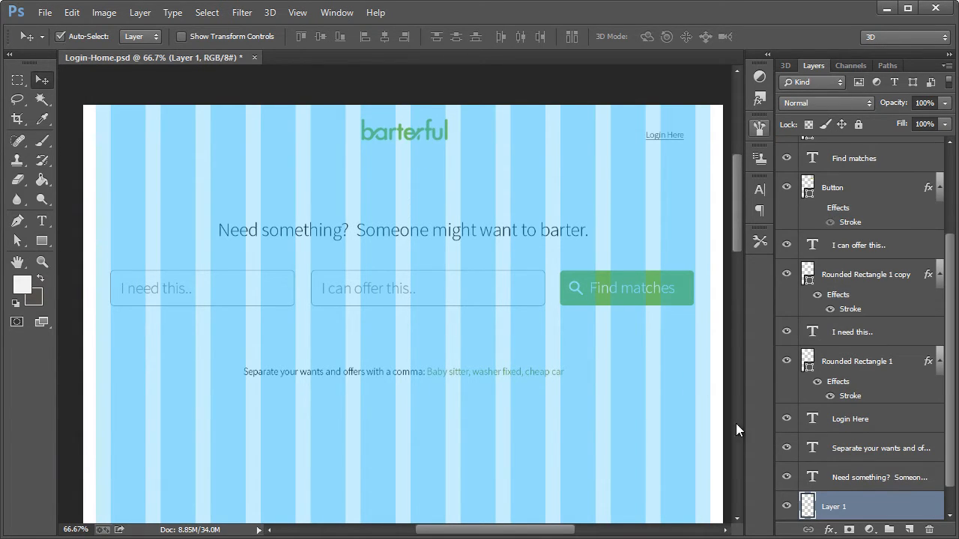
double_click(832, 507)
type("Logo")
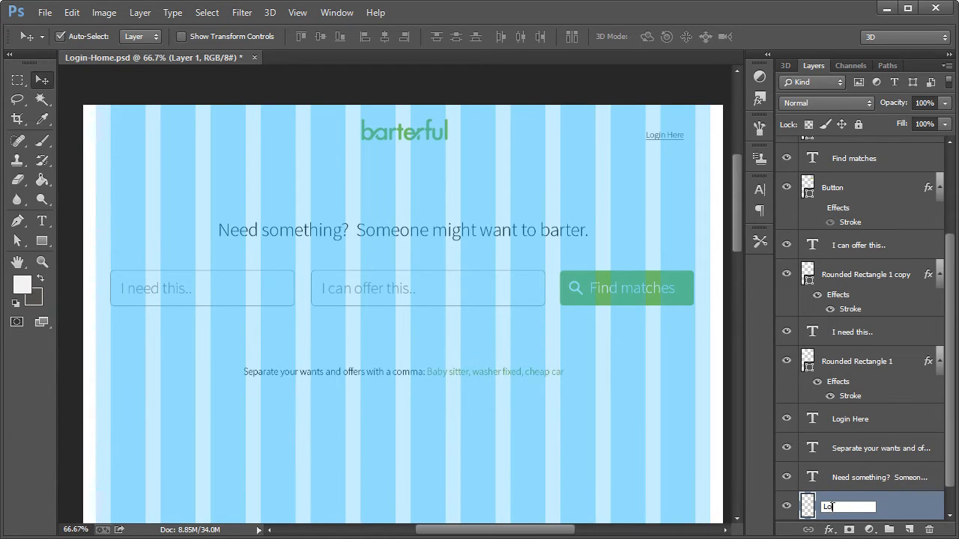
key("Return")
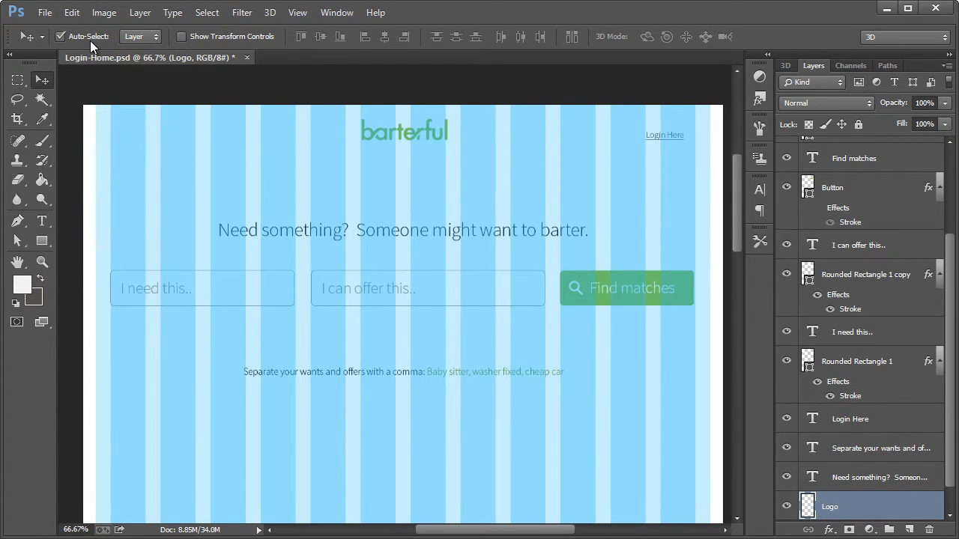
left_click_drag(343, 124, 151, 140)
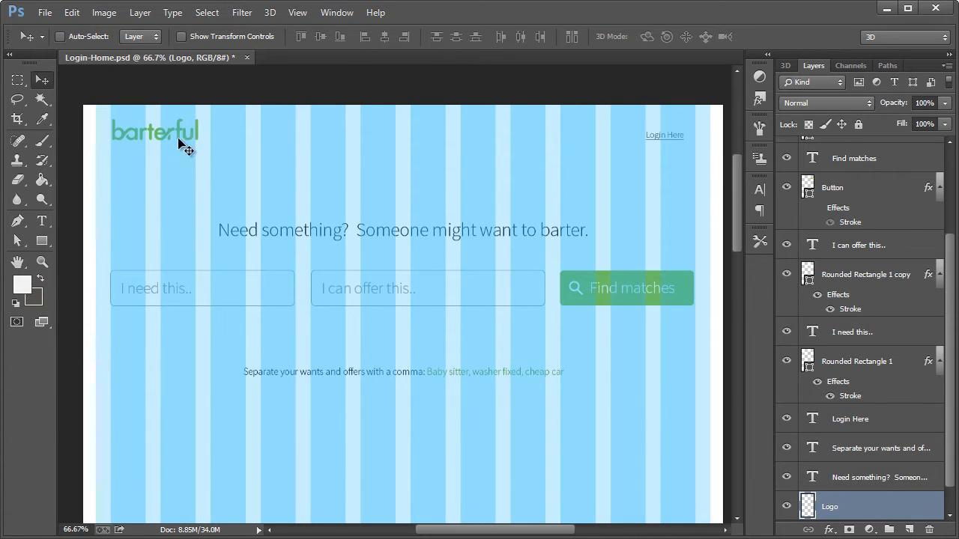
Hide the grid and replace the header text "Login Here" with "My Account" and "Logout", separated by several spaces
left_click(42, 221)
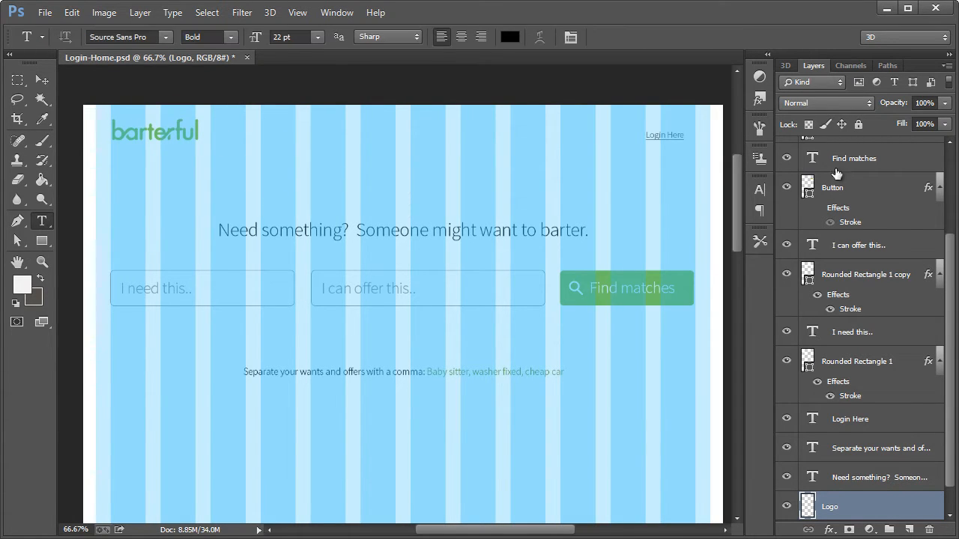
left_click_drag(950, 288, 949, 199)
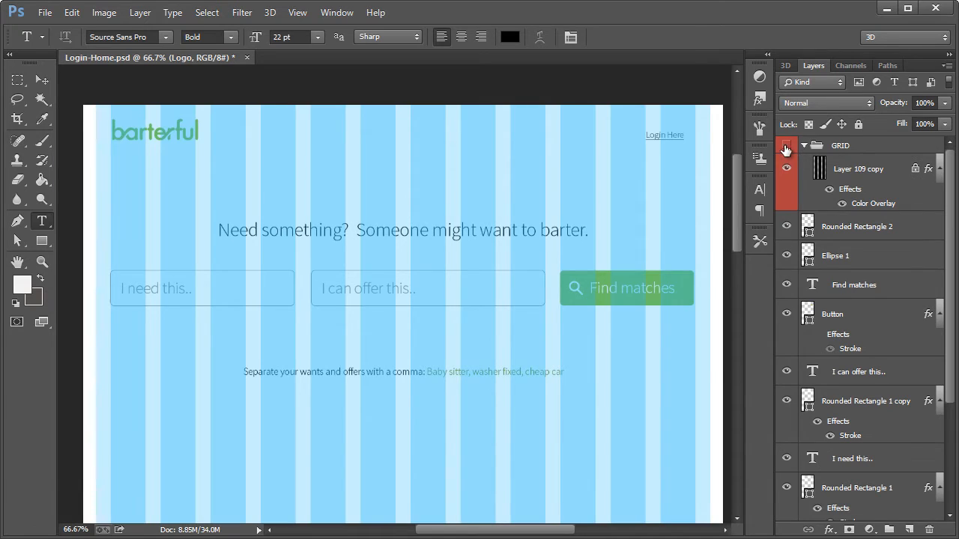
left_click(786, 145)
left_click(657, 134)
left_click_drag(689, 136, 609, 138)
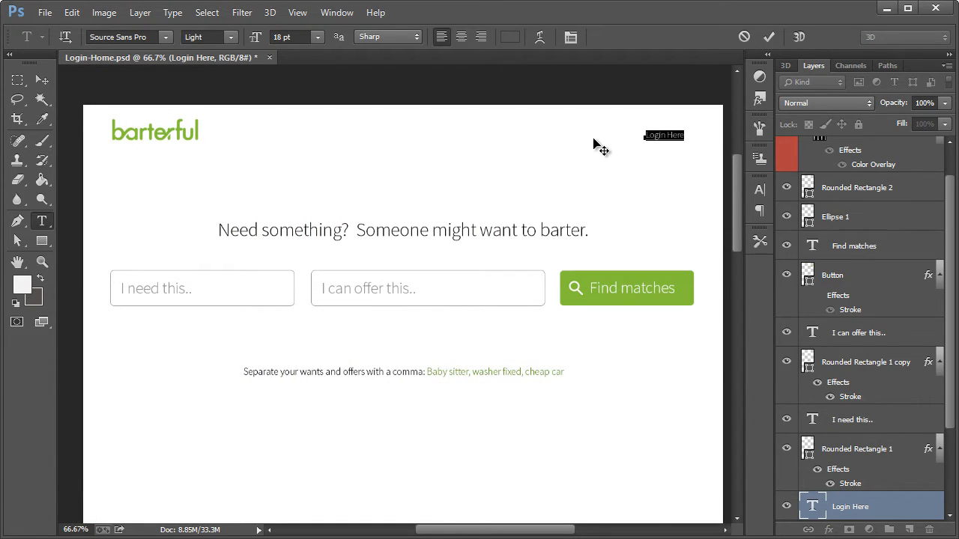
type("My Account         Logou")
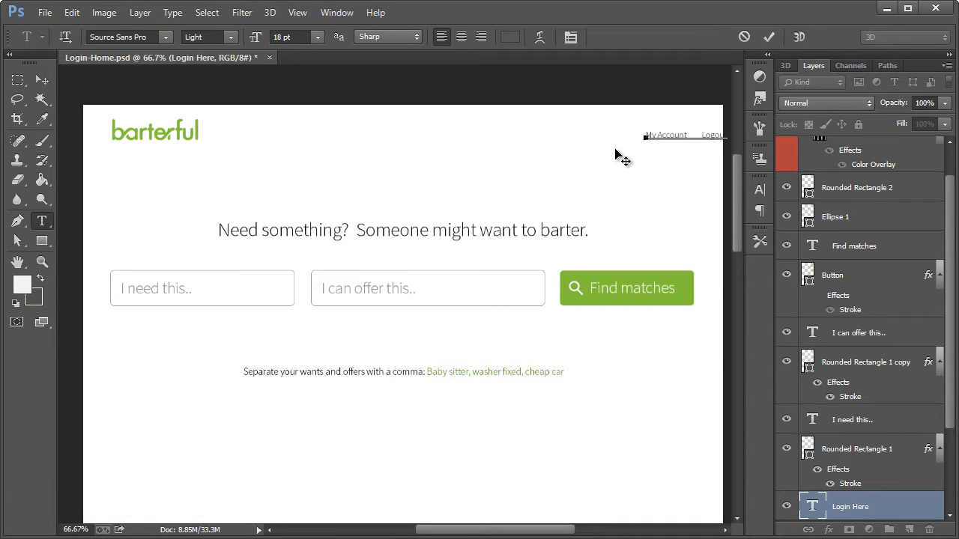
left_click(41, 83)
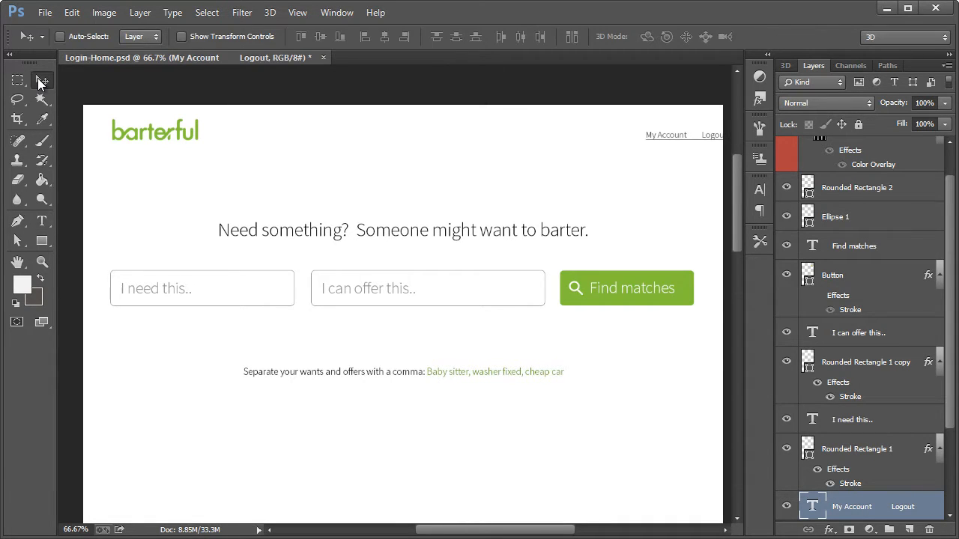
Right-align the My Account and Logout text, show the grid, and move the text to the last column's right edge
left_click(42, 221)
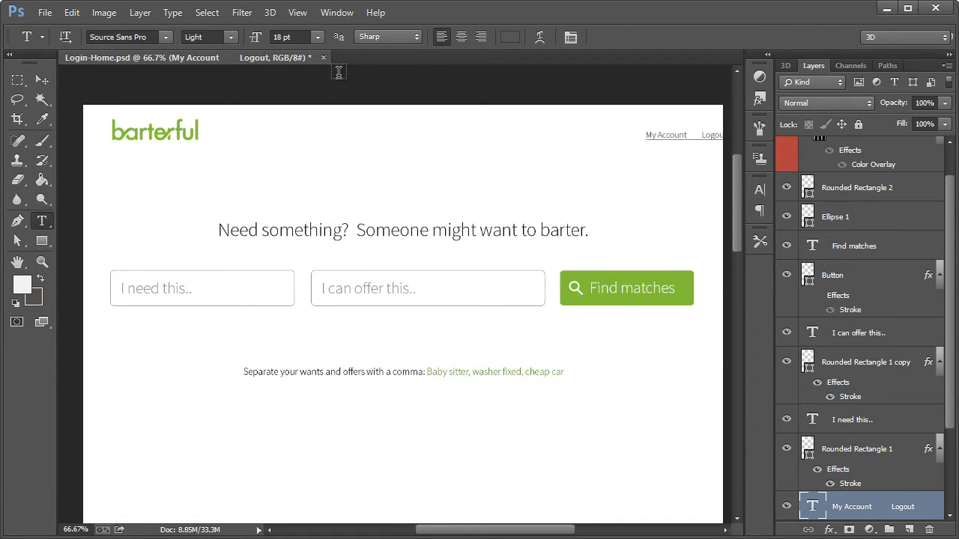
left_click(481, 36)
scroll(883, 163, "up", 1)
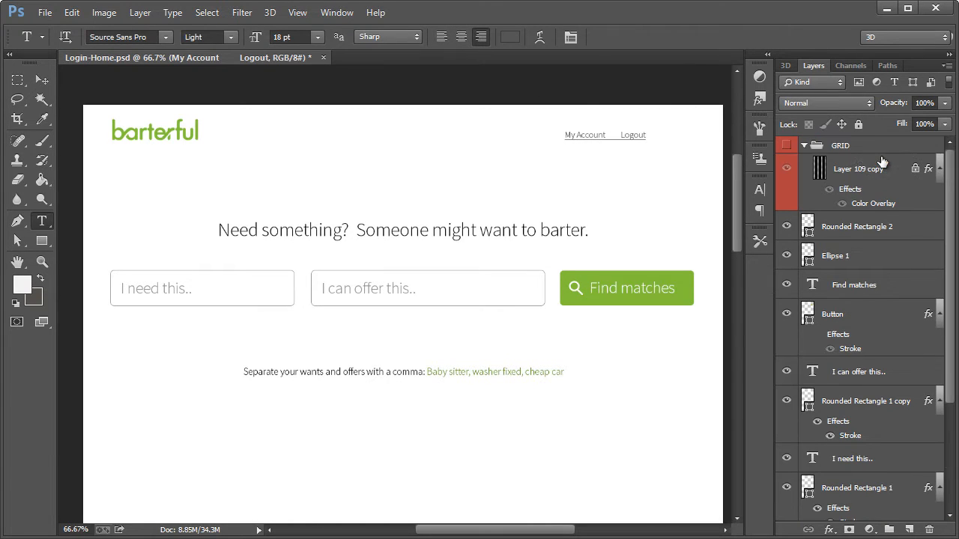
left_click(785, 145)
left_click(41, 79)
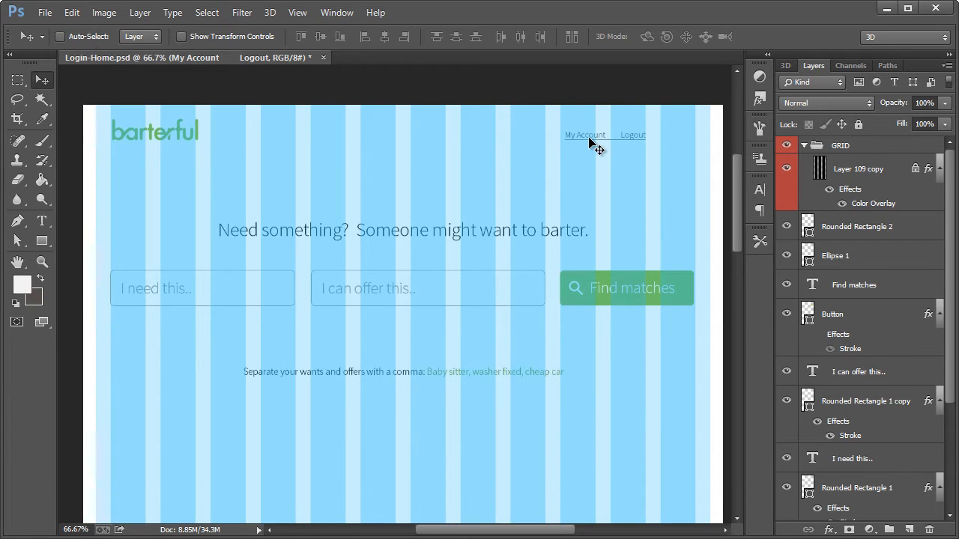
left_click_drag(595, 137, 641, 137)
Insert "Edit My Barter" before "My Account" in the header text, using the same wide spacing between the links
left_click(41, 222)
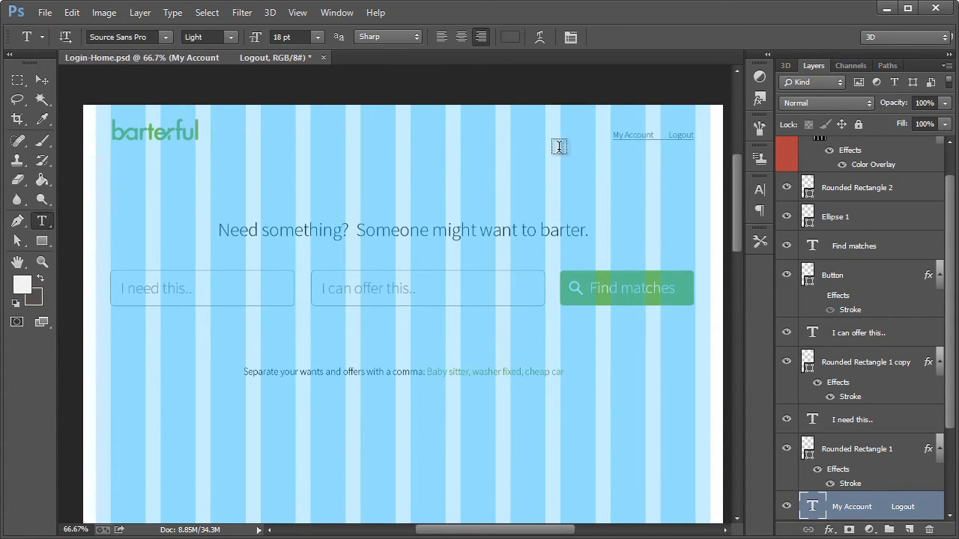
left_click(633, 131)
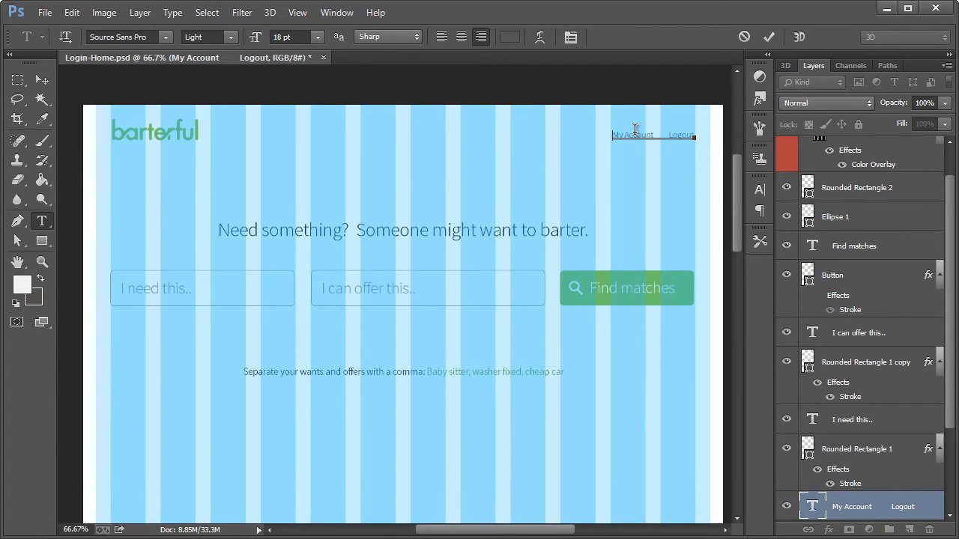
left_click_drag(652, 135, 670, 133)
left_click(613, 132)
key("ctrl+v")
type("Edit My P")
type("arter")
Toggle the grid layer's Color Overlay off and on, and collapse and hide the GRID group
left_click(840, 164)
left_click(845, 200)
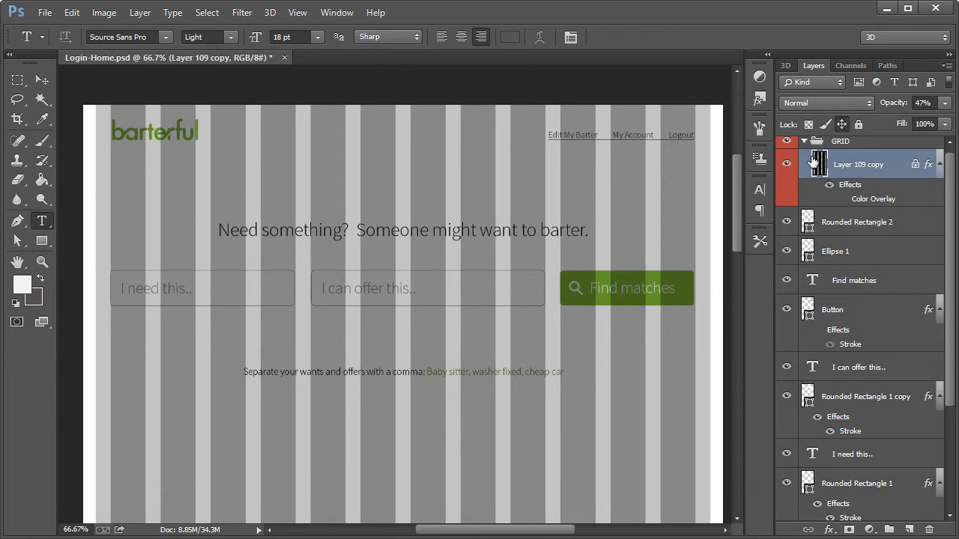
left_click(843, 199)
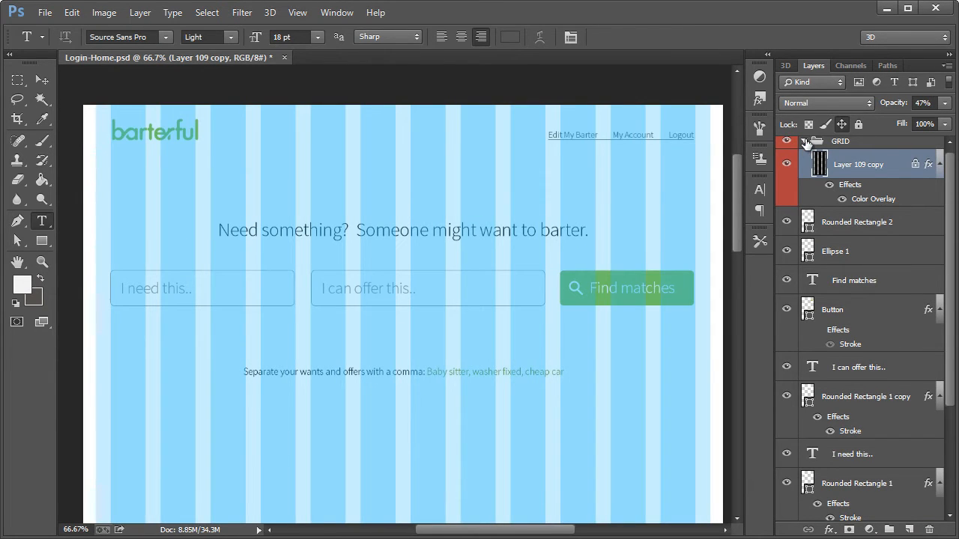
left_click(804, 141)
left_click(786, 146)
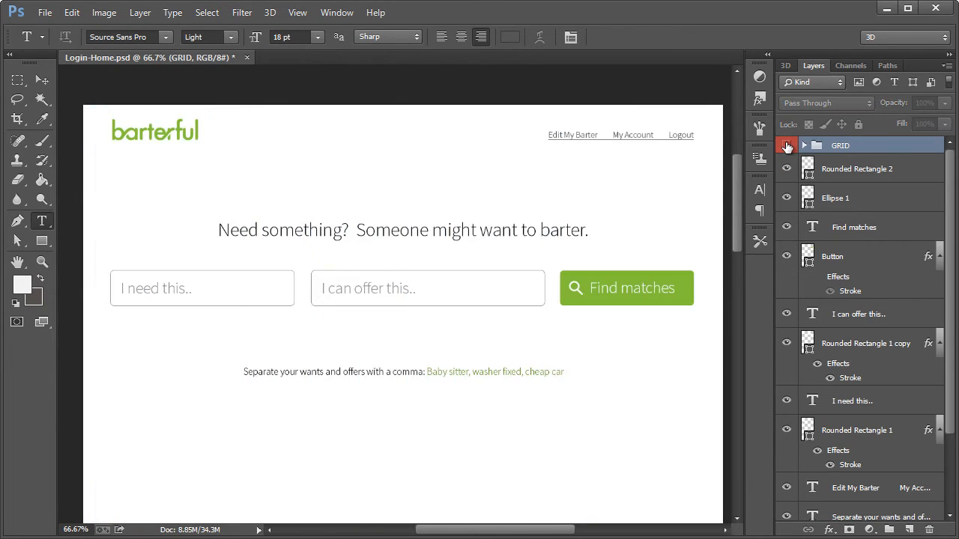
Make the "Edit My Barter" link faux bold and remove its underline
key("z")
left_click(619, 139)
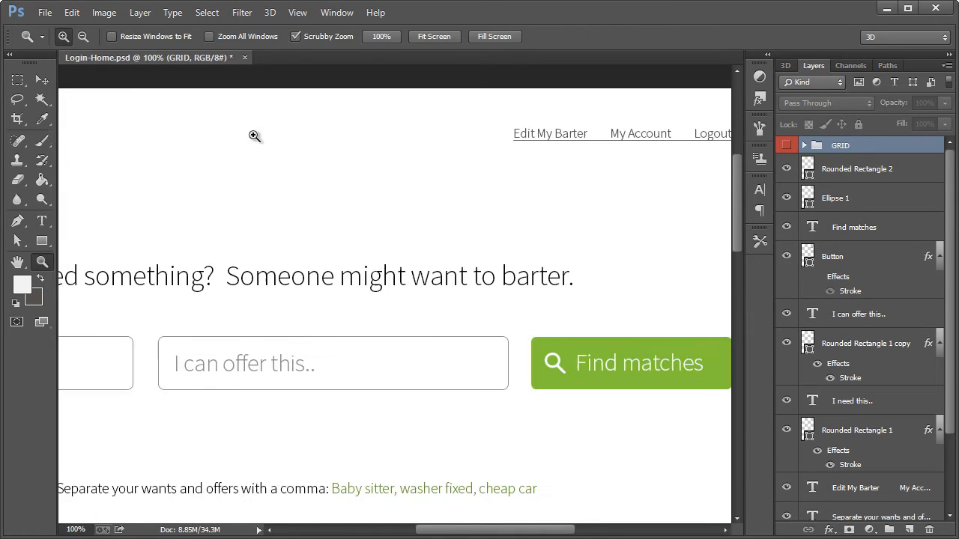
key("t")
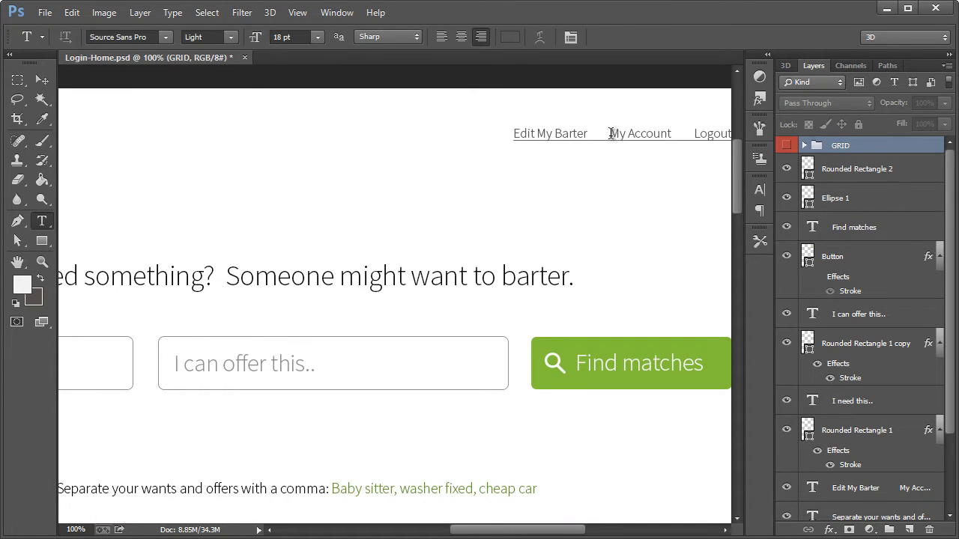
left_click_drag(611, 133, 502, 136)
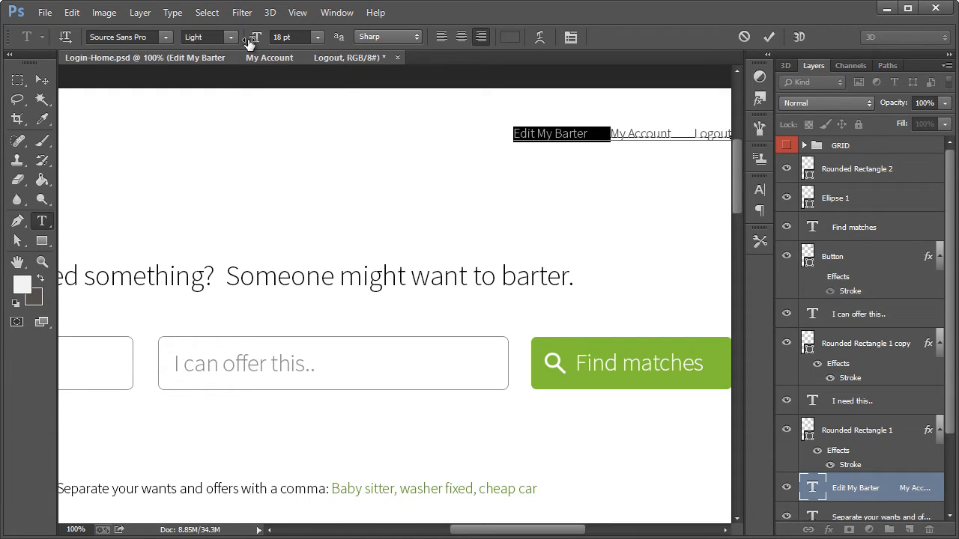
left_click(764, 190)
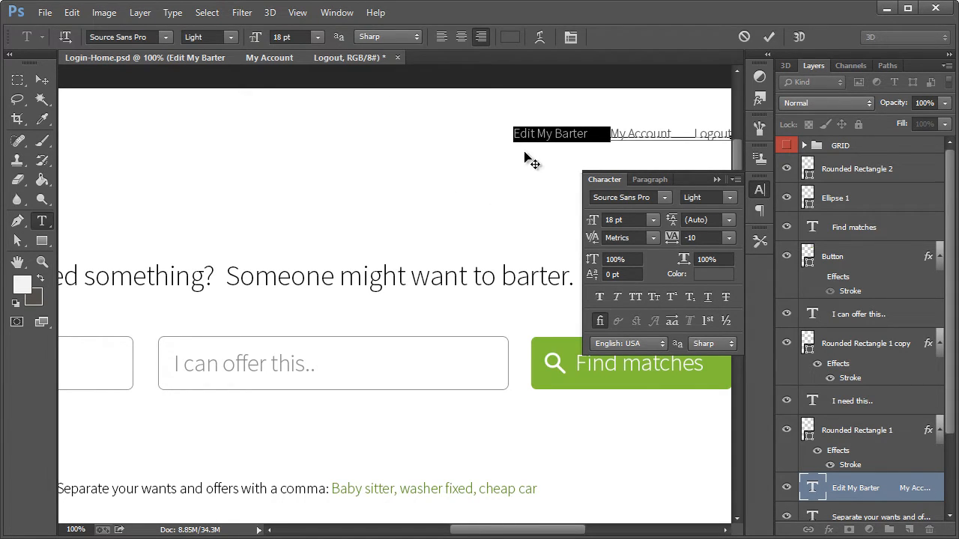
left_click(605, 296)
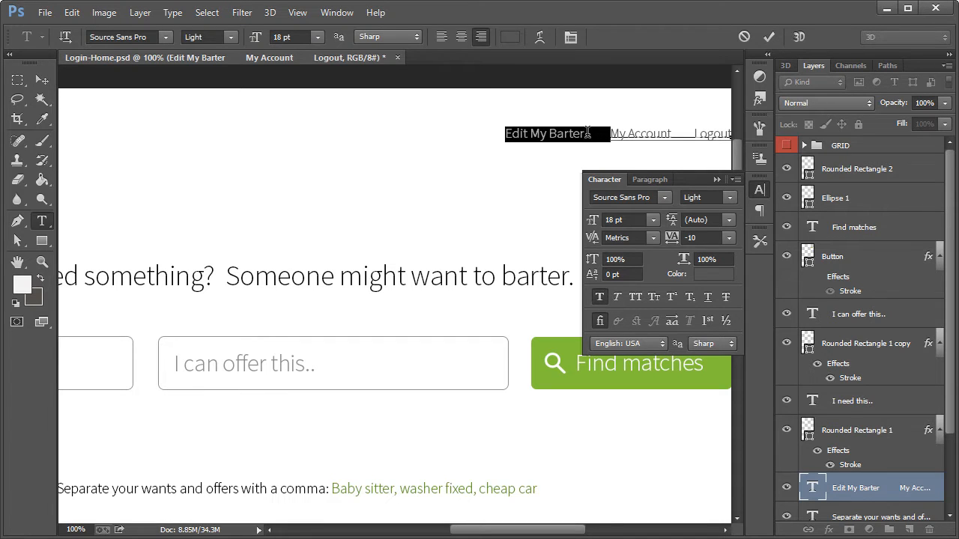
key("ctrl+z")
Color the "Edit My Barter" link green (6ba43b), starting from the green of the Find matches button
left_click(507, 37)
left_click_drag(530, 305, 348, 213)
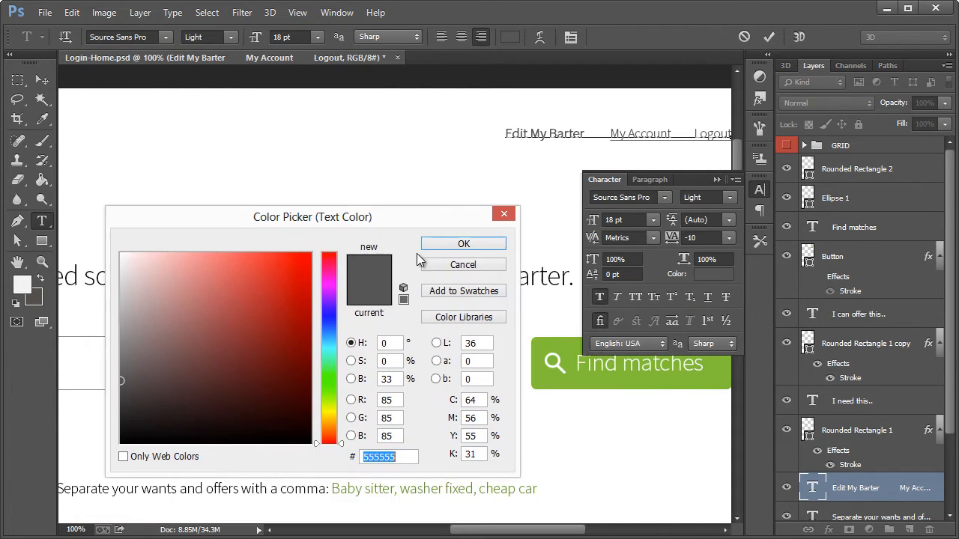
left_click(591, 367)
left_click(240, 326)
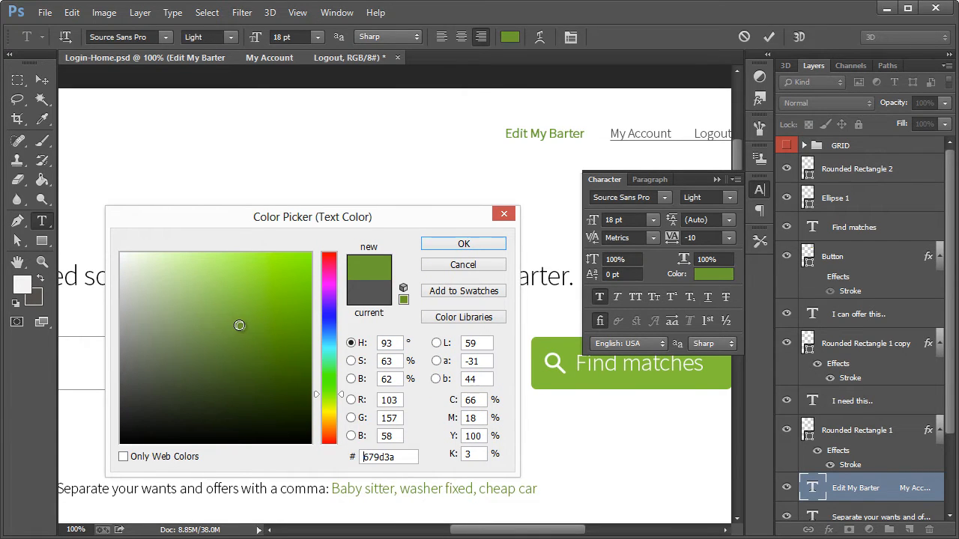
left_click_drag(240, 325, 243, 321)
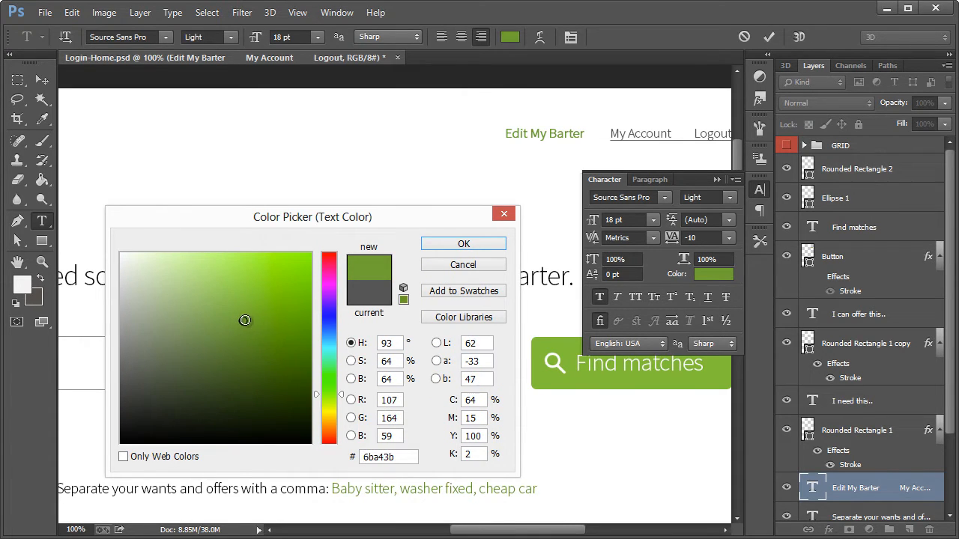
left_click(463, 243)
left_click(42, 80)
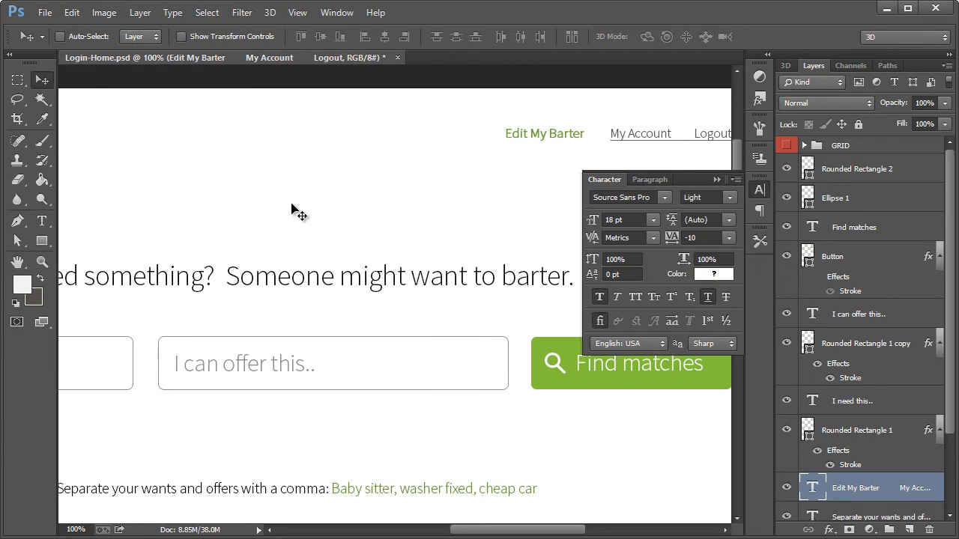
Remove the underline from the gap between the "My Account" and "Logout" links in the header text
left_click(42, 262)
right_click(171, 239)
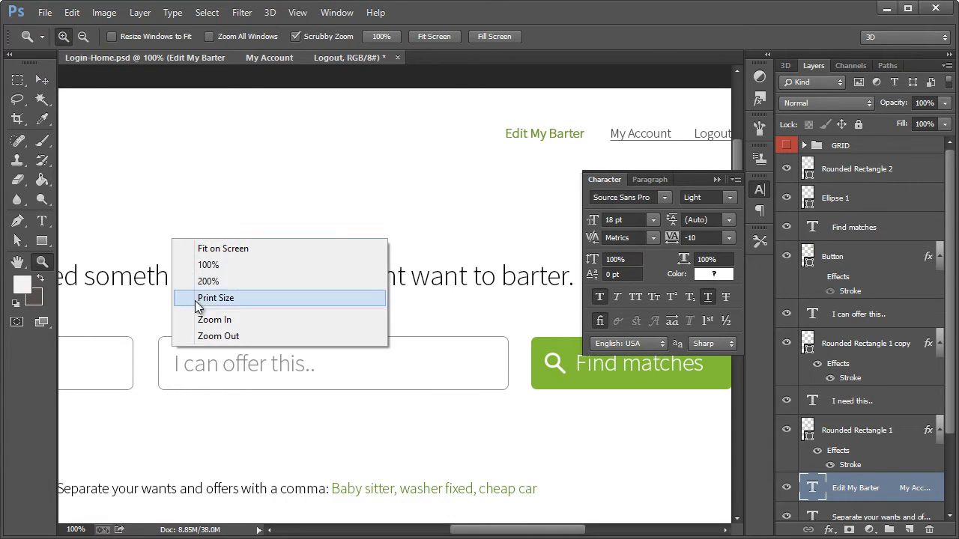
left_click(207, 336)
left_click(759, 195)
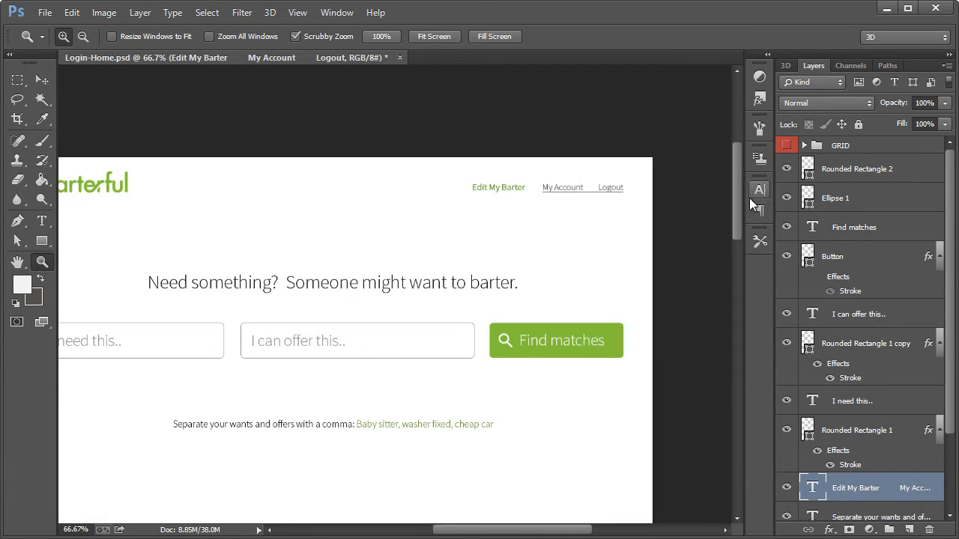
left_click_drag(504, 532, 499, 533)
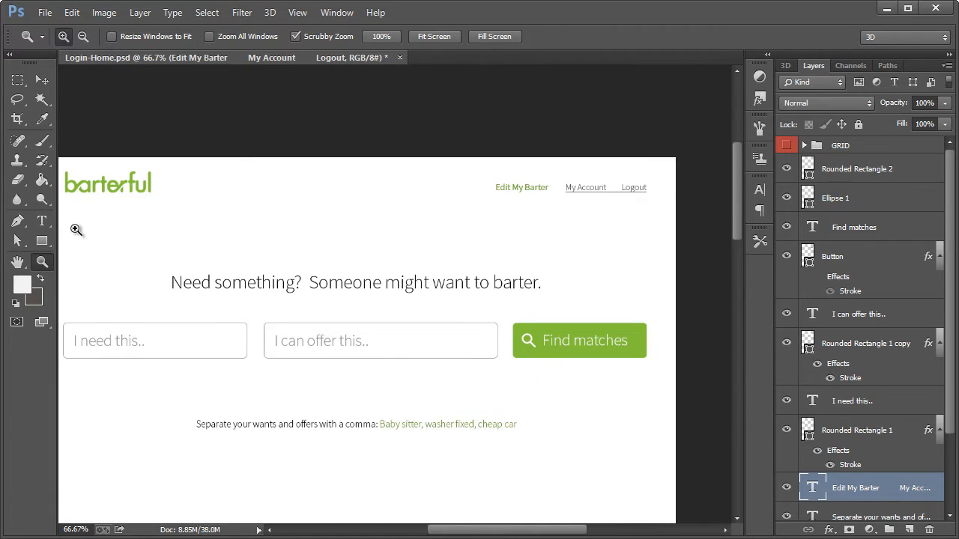
key("t")
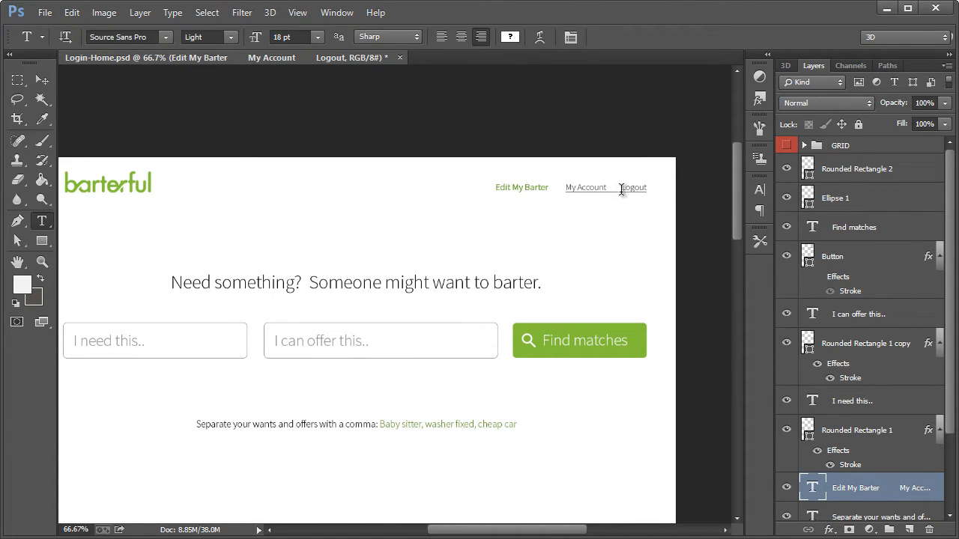
left_click_drag(622, 188, 611, 188)
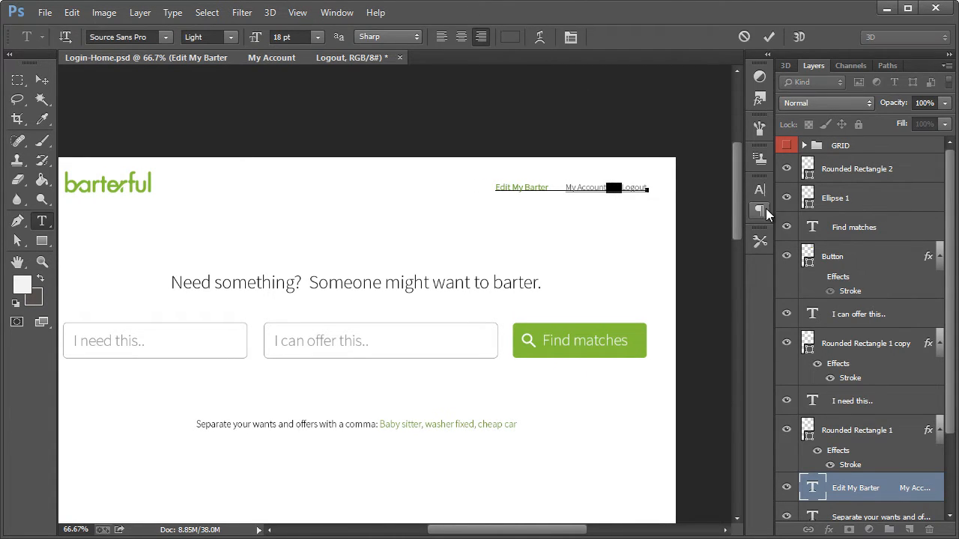
left_click(759, 190)
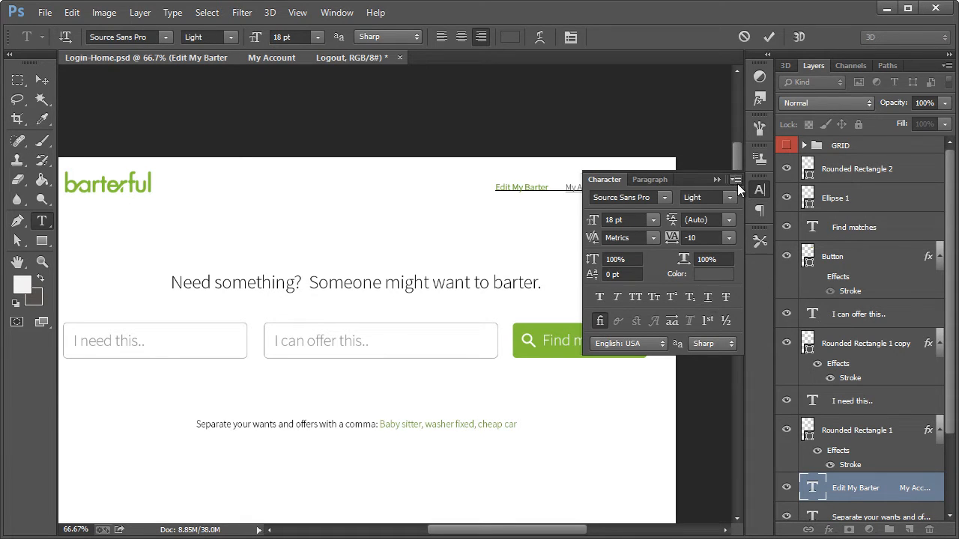
left_click_drag(753, 186, 757, 188)
left_click(45, 78)
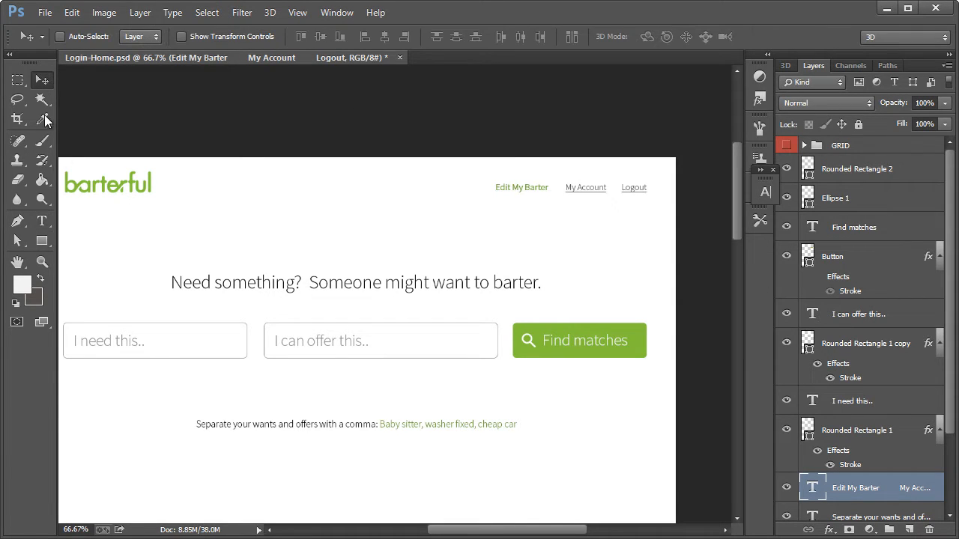
Delete the "I need this.." and "I can offer this.." fields, including their placeholder text and rounded boxes
left_click_drag(459, 529, 447, 531)
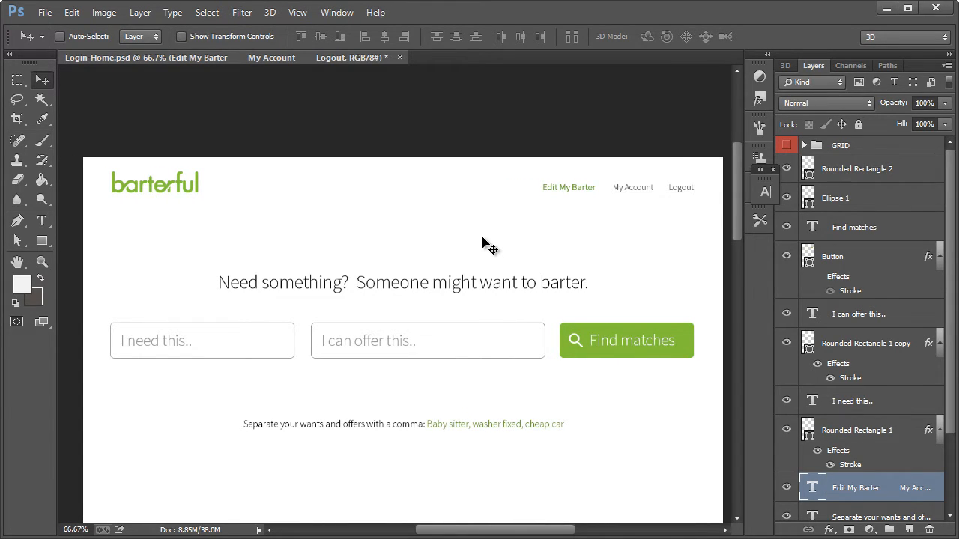
scroll(488, 245, "down", 3)
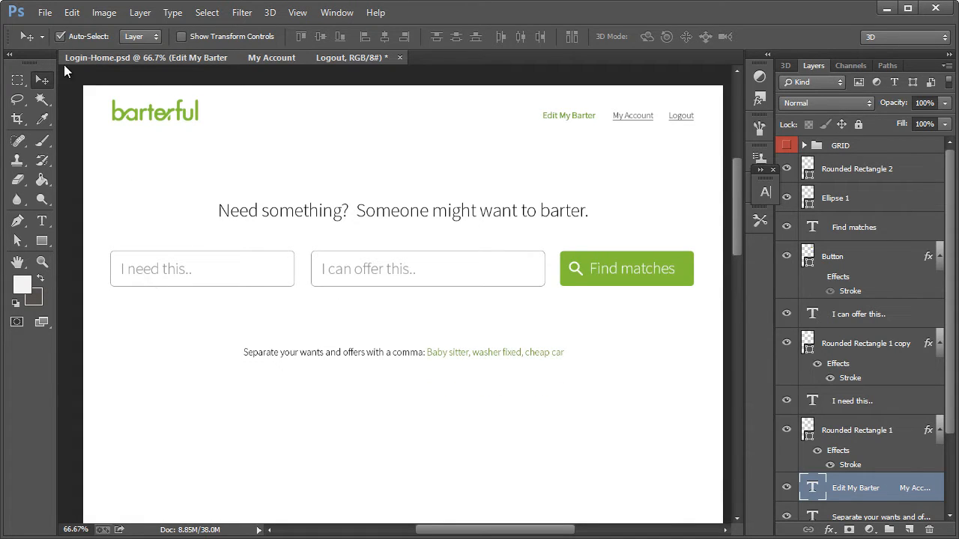
left_click(163, 275)
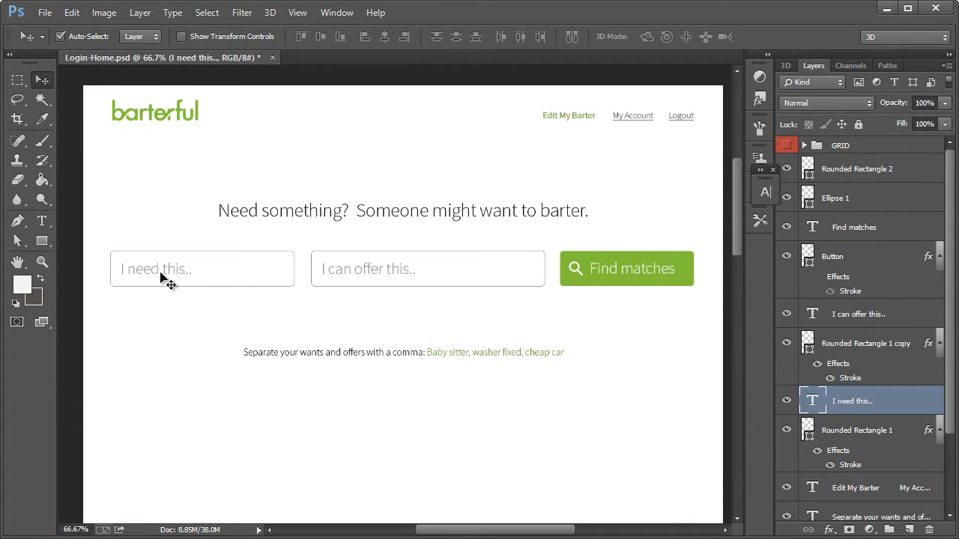
key("Delete")
key("Delete")
left_click(346, 270)
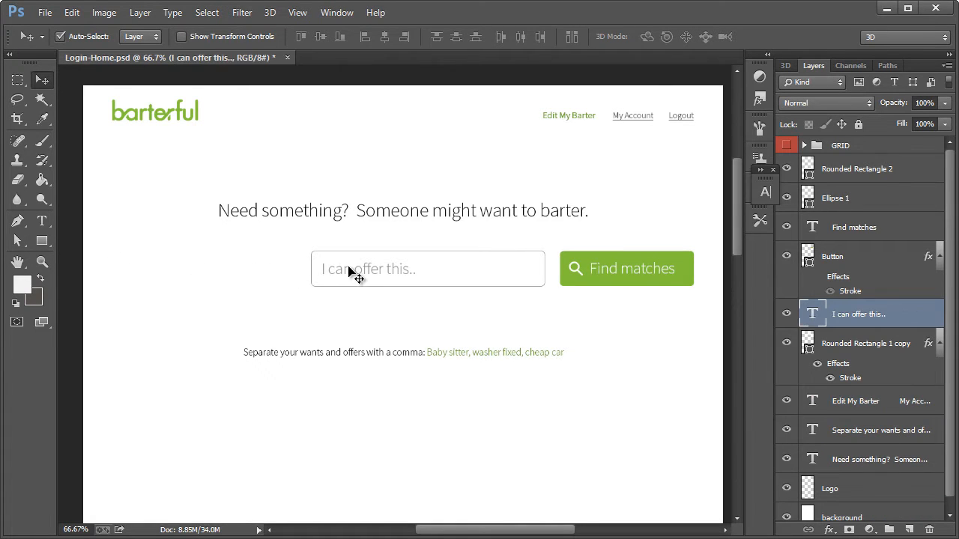
key("Delete")
key("Delete")
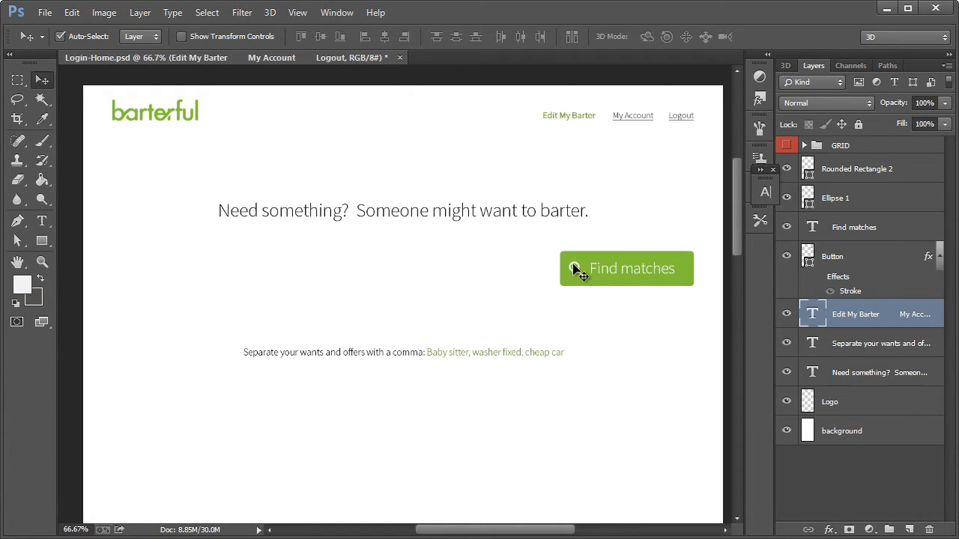
Group the Find matches text, search icon shapes and button shape layers as "Button", and hide the group
left_click(576, 273)
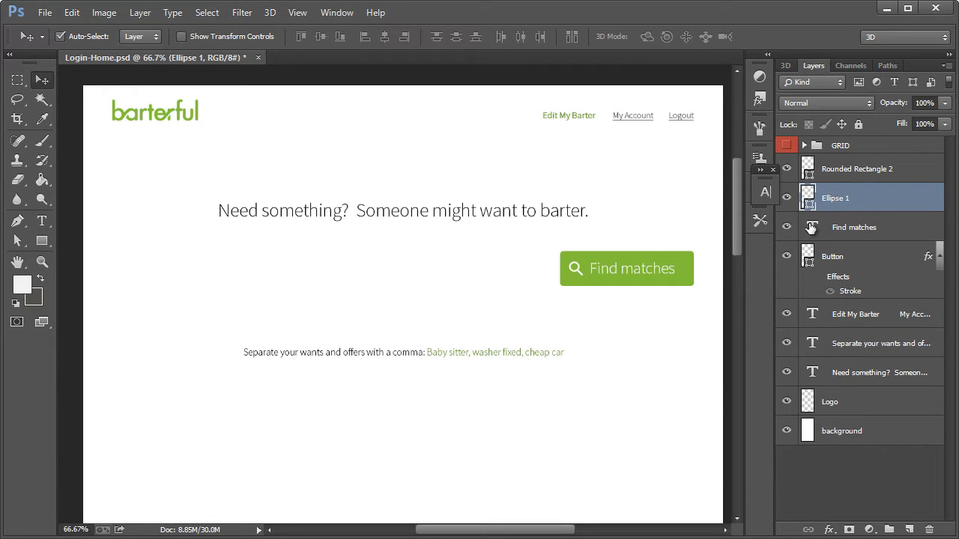
left_click(851, 172)
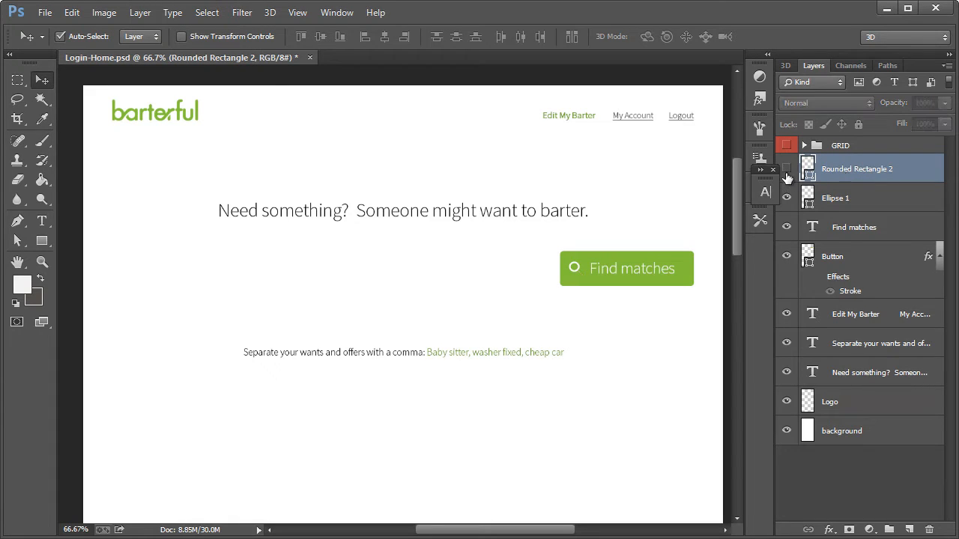
left_click(840, 199, "shift")
left_click(842, 229, "shift")
left_click(842, 259, "shift")
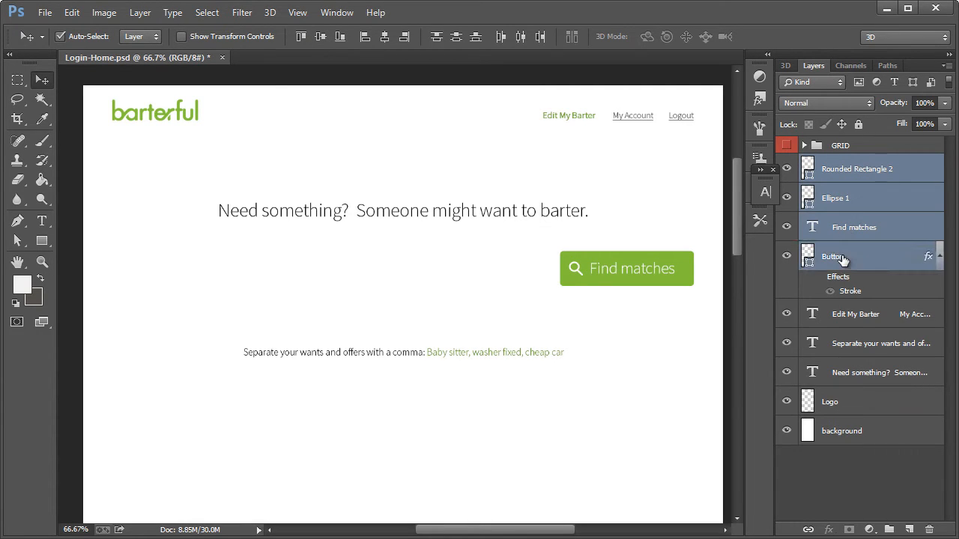
key("ctrl+g")
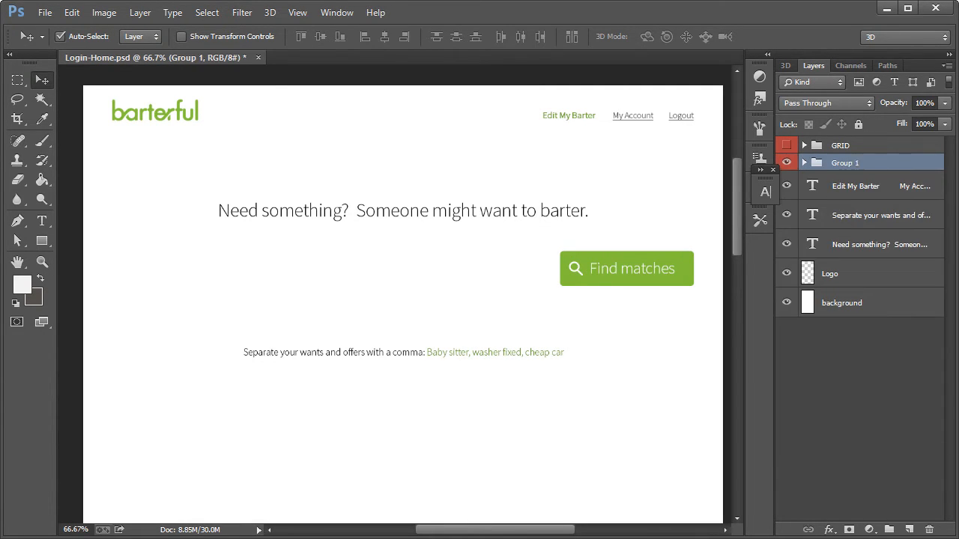
double_click(852, 164)
type("Button")
key("Return")
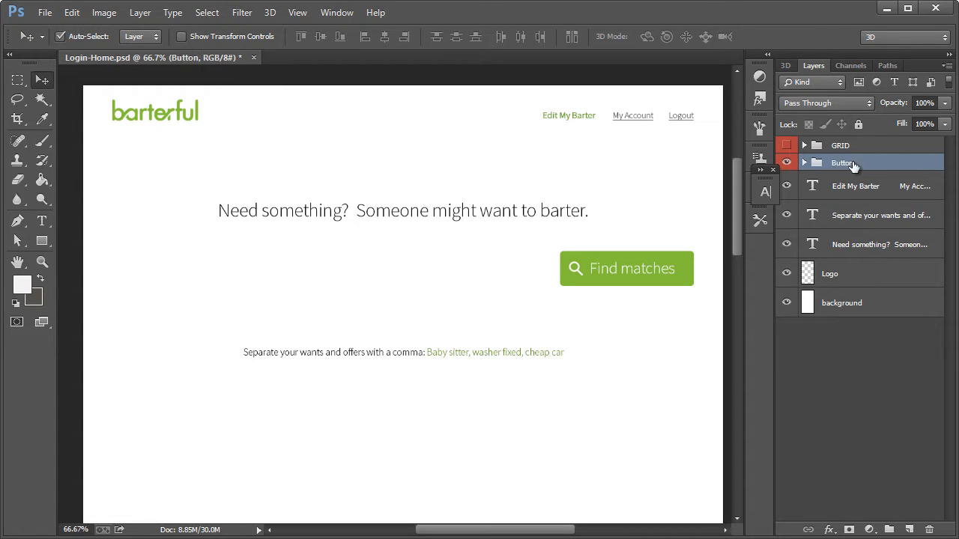
left_click(786, 163)
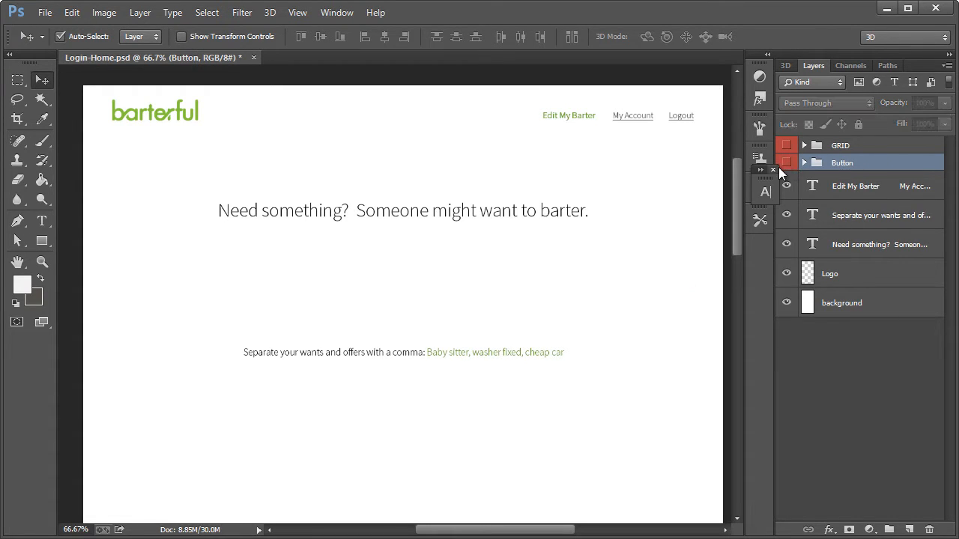
left_click_drag(752, 170, 746, 200)
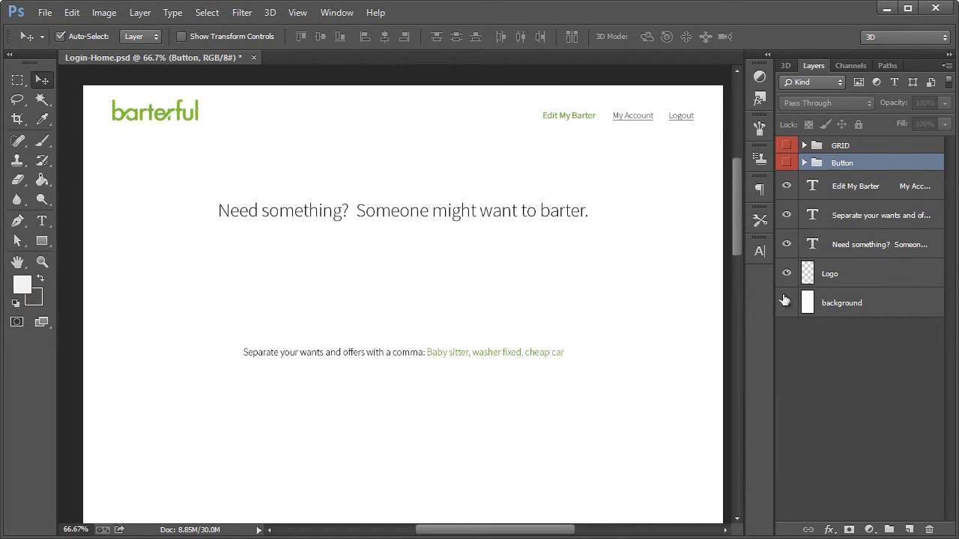
Draw a light gray (ededed) rectangle of about 1288 × 730 px below the header, directly above the background layer
left_click(852, 304)
left_click(42, 241)
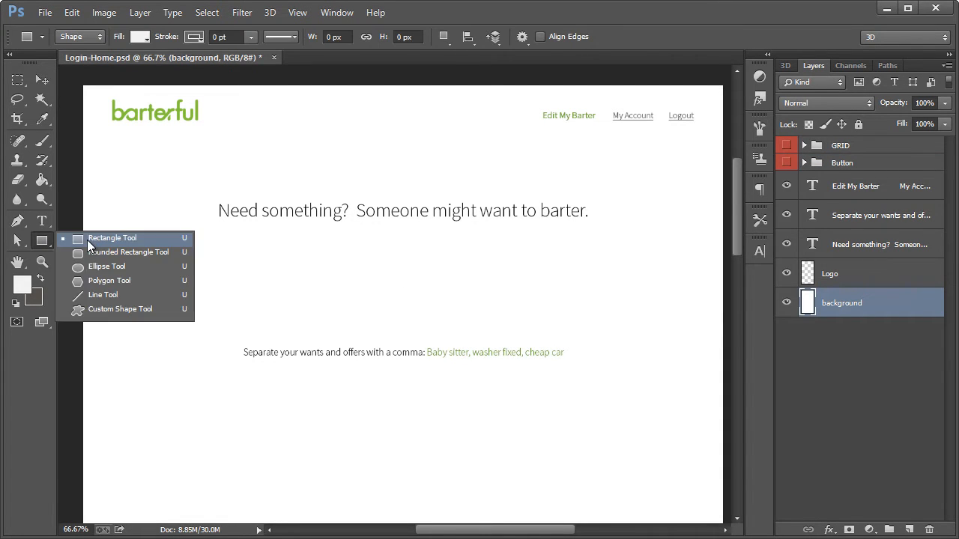
left_click(88, 240)
left_click(22, 284)
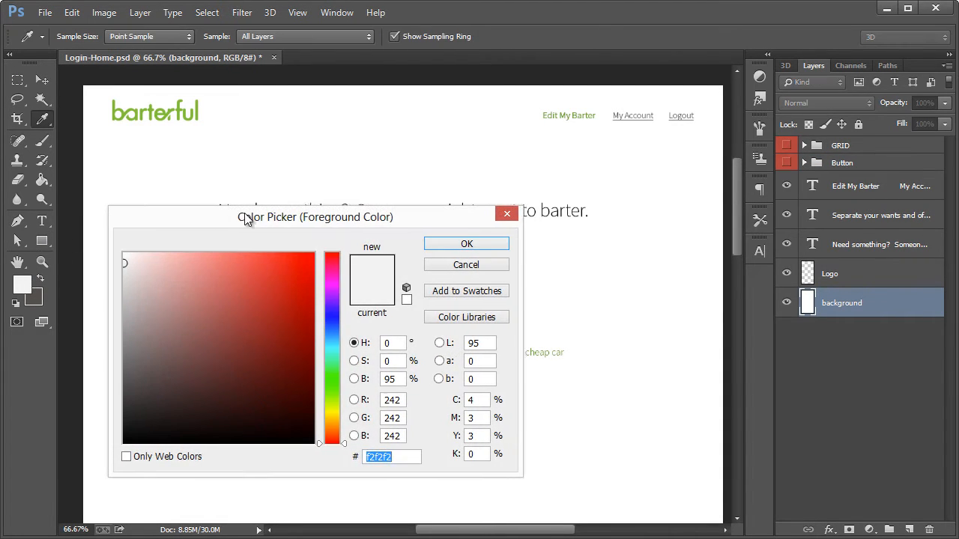
left_click_drag(246, 219, 367, 202)
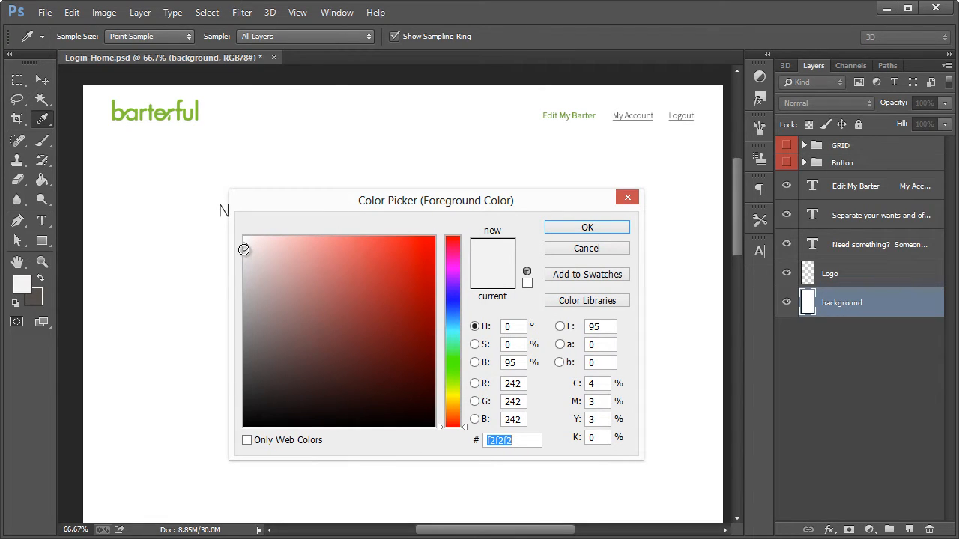
type("ededed")
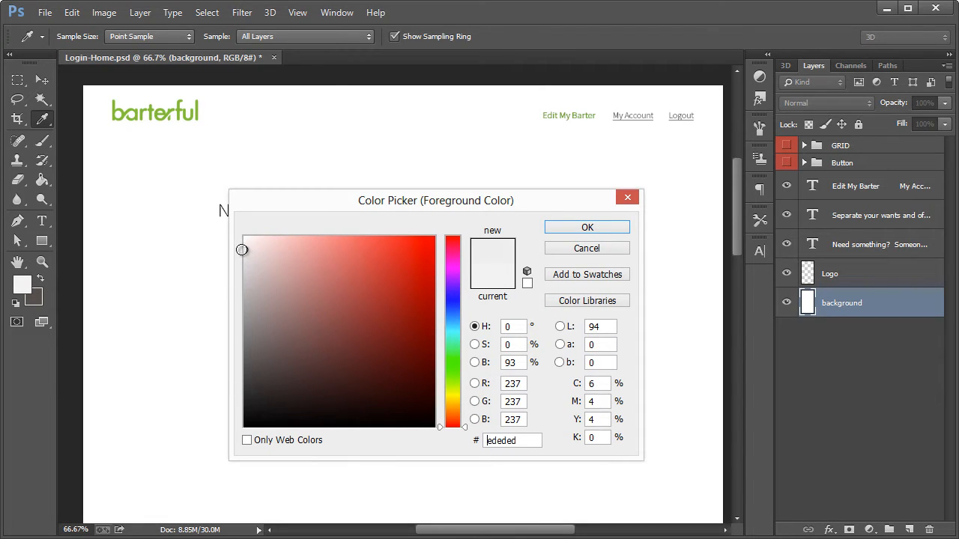
double_click(514, 440)
left_click(585, 227)
left_click_drag(80, 139, 724, 504)
left_click(586, 142)
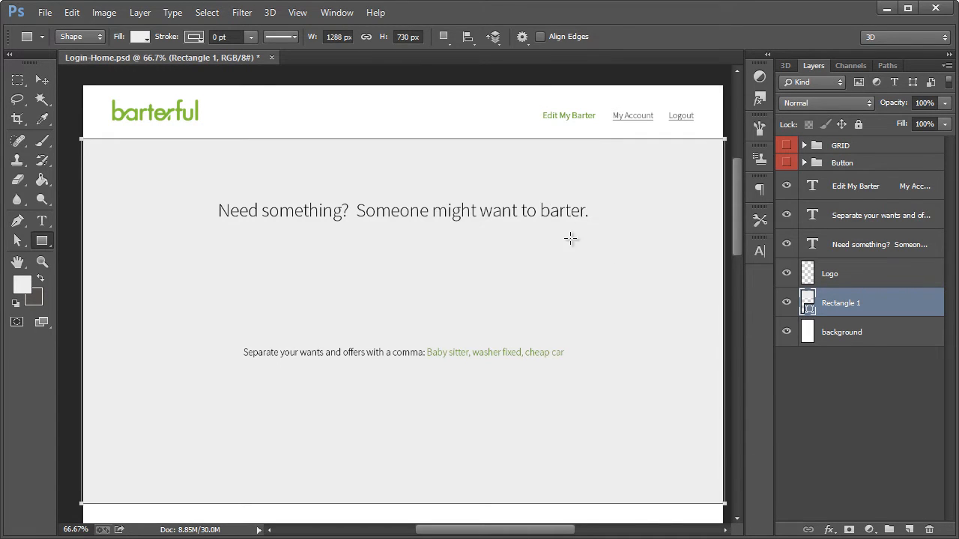
left_click(42, 80)
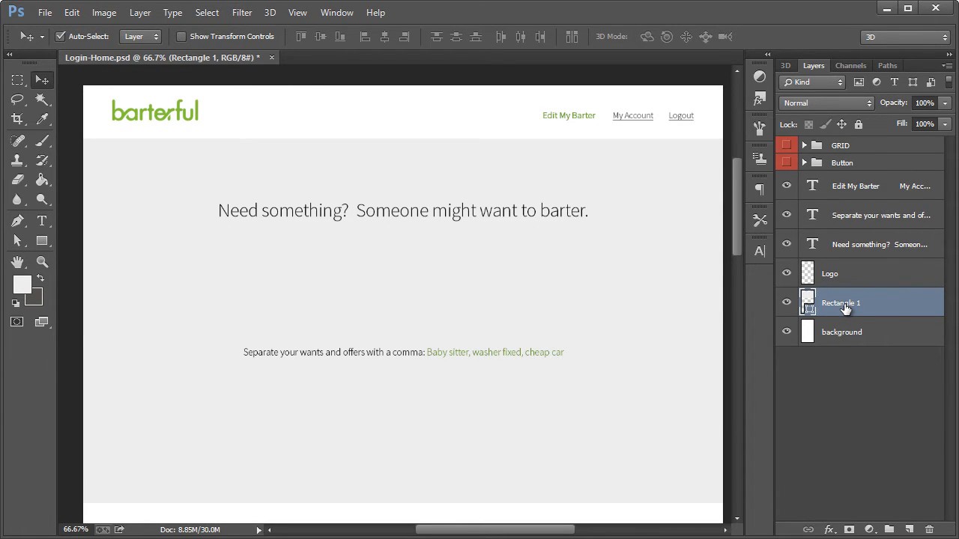
Create a new layer named "Search Bar" above the gray rectangle, using the previous layer as its clipping mask
key("ctrl+shift+n")
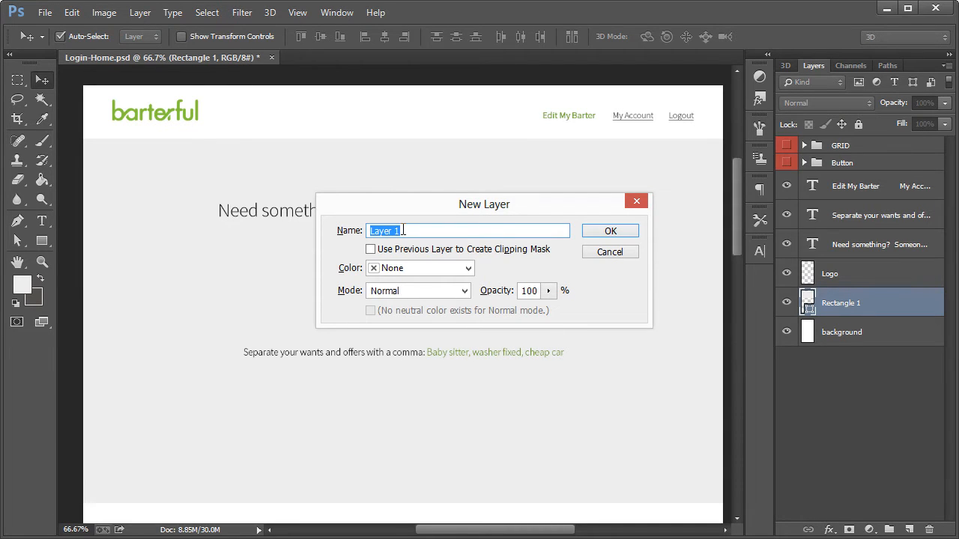
left_click(395, 251)
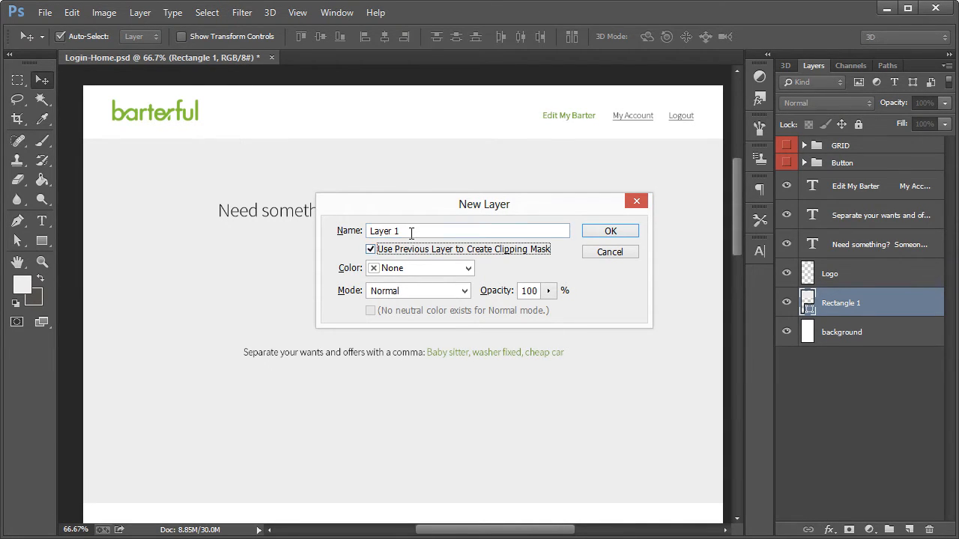
left_click(411, 232)
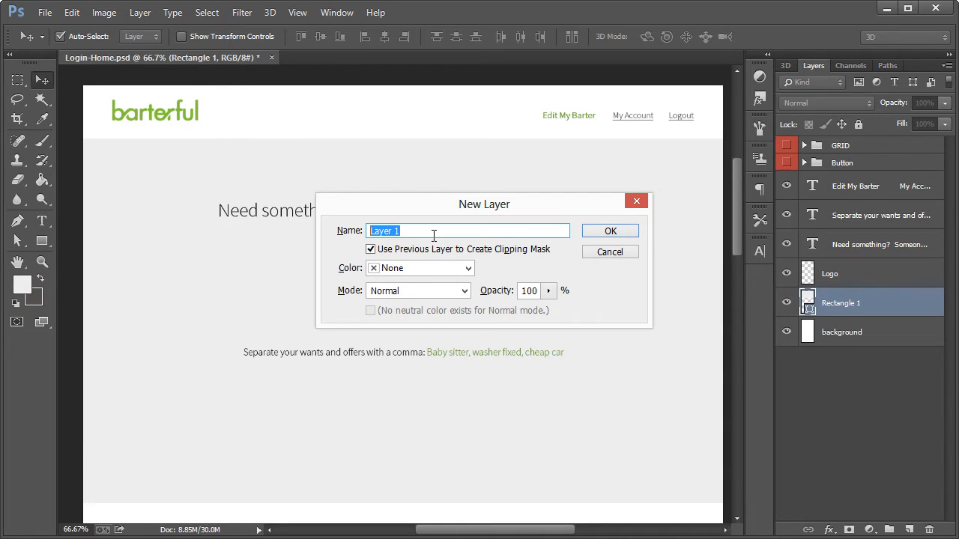
type("Search Bar")
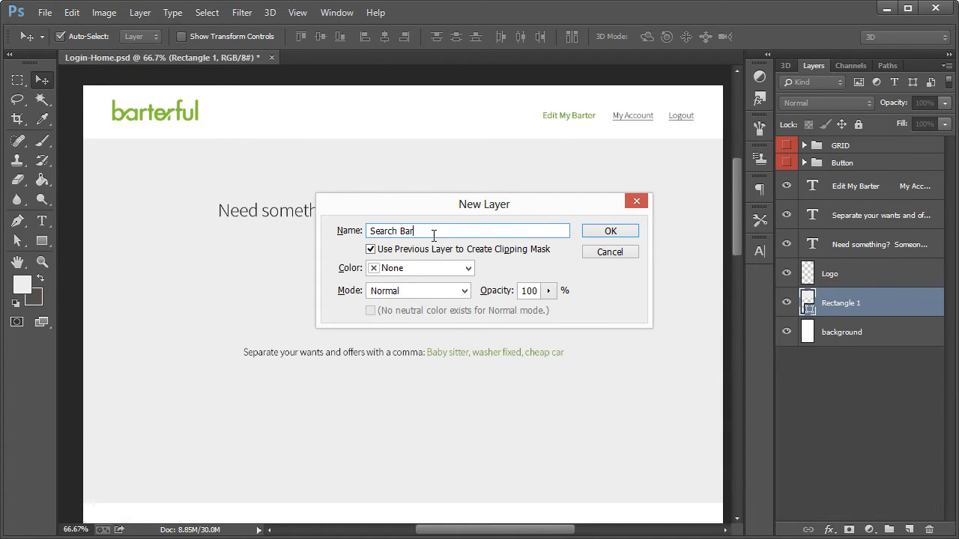
left_click(608, 231)
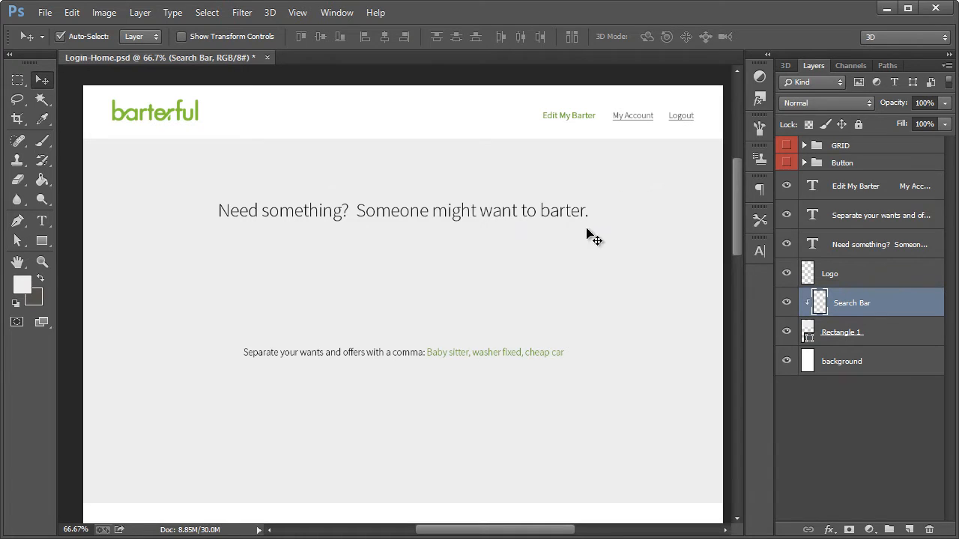
Draw a dark gray (2a2a2a) rectangle of about 1291 × 74 px on the Search Bar layer, across the gray area's upper edge
left_click(42, 246)
left_click(42, 245)
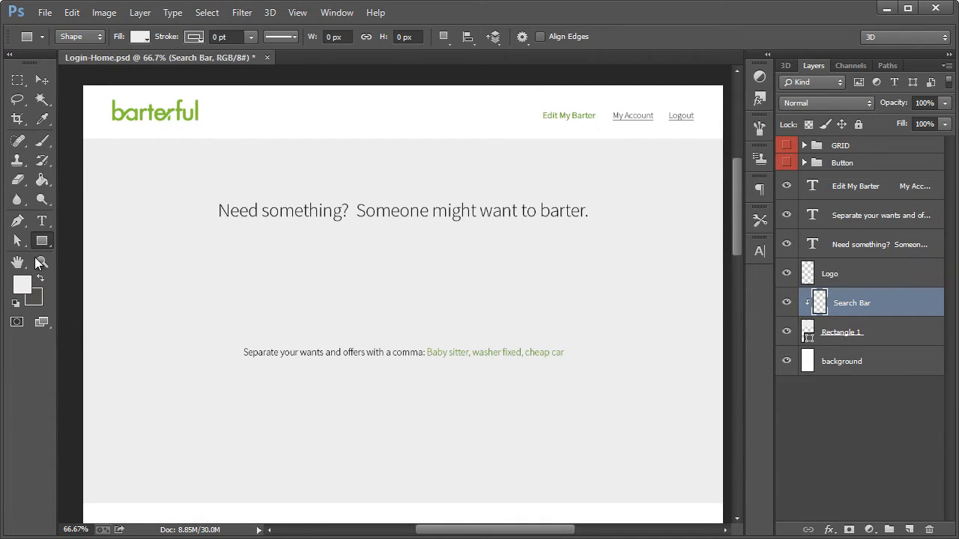
left_click(24, 286)
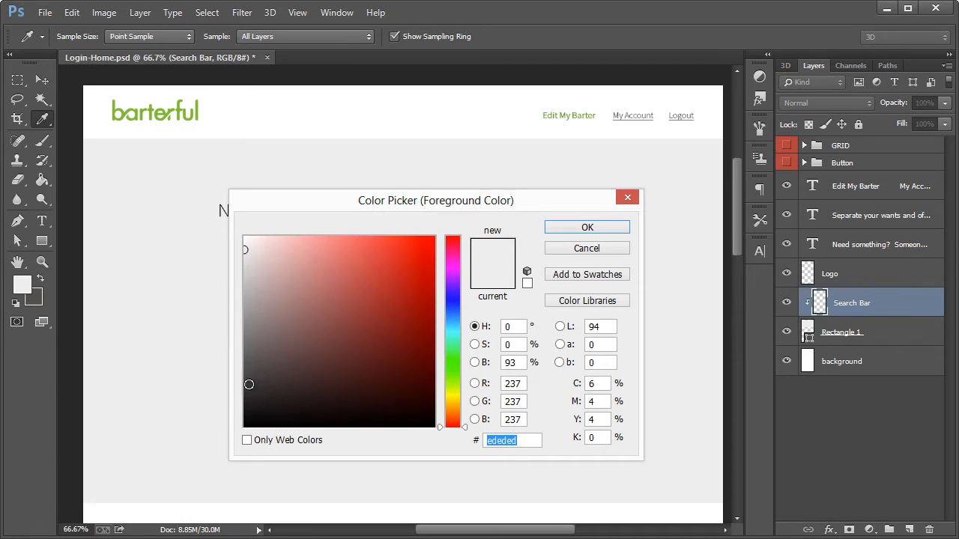
type("2a2a2a")
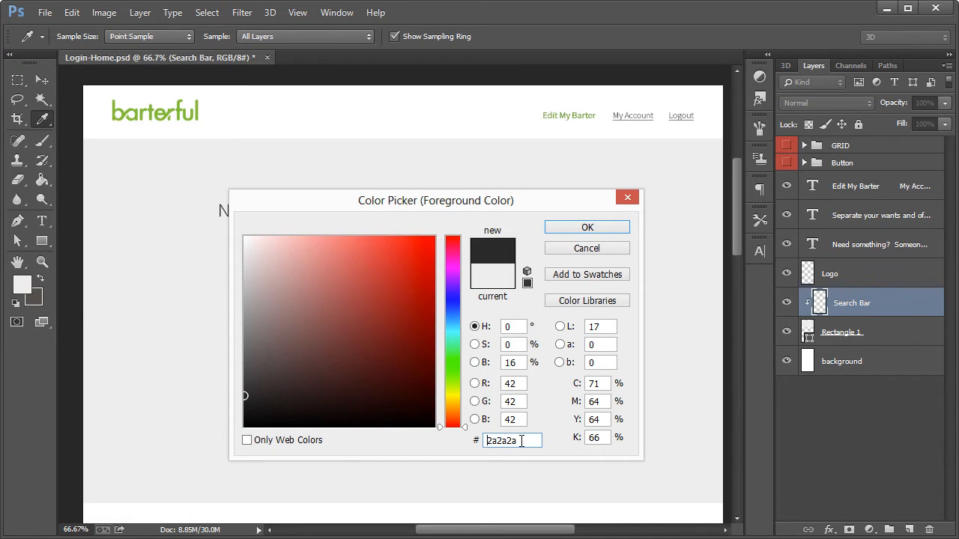
left_click(561, 225)
key("u")
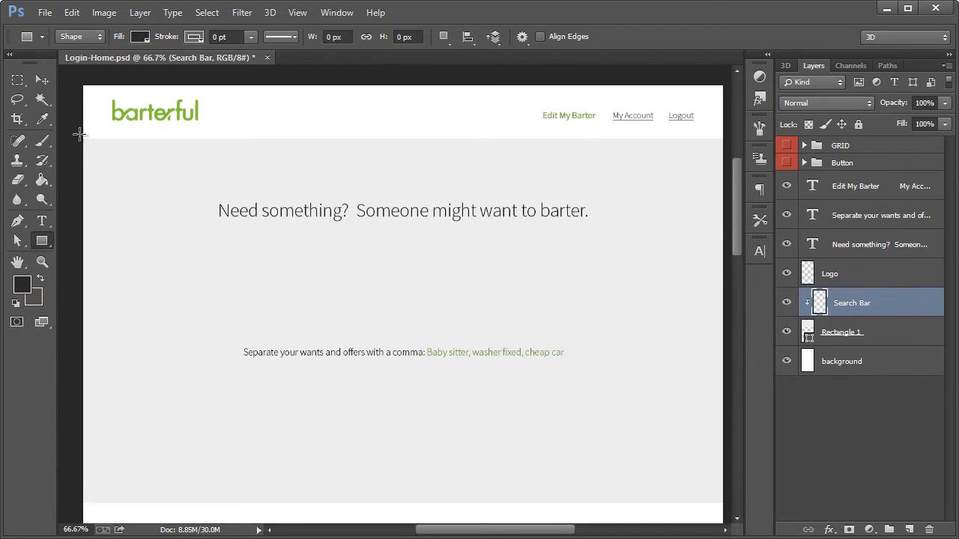
left_click_drag(79, 136, 725, 170)
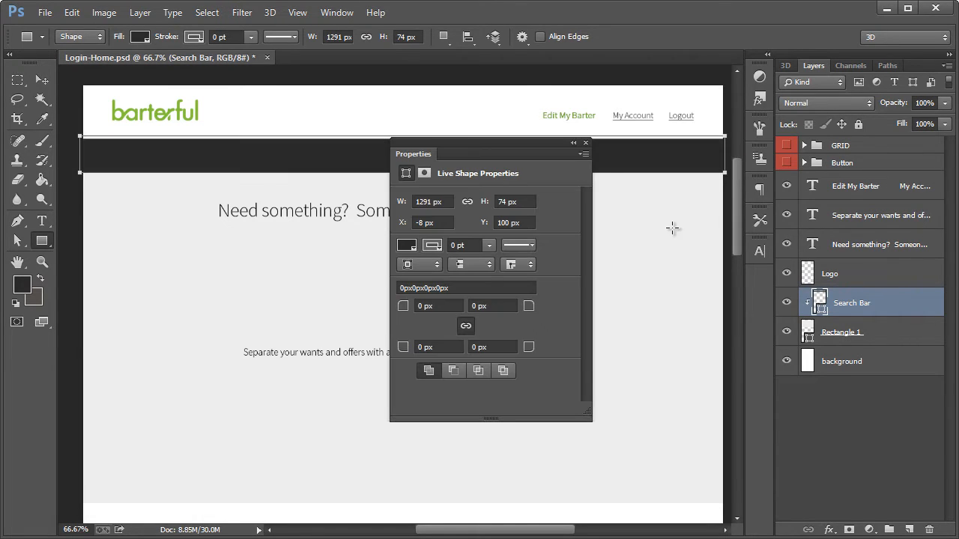
Activate the Rounded Rectangle tool with a 7 px radius and make the header links text layer active
key("Return")
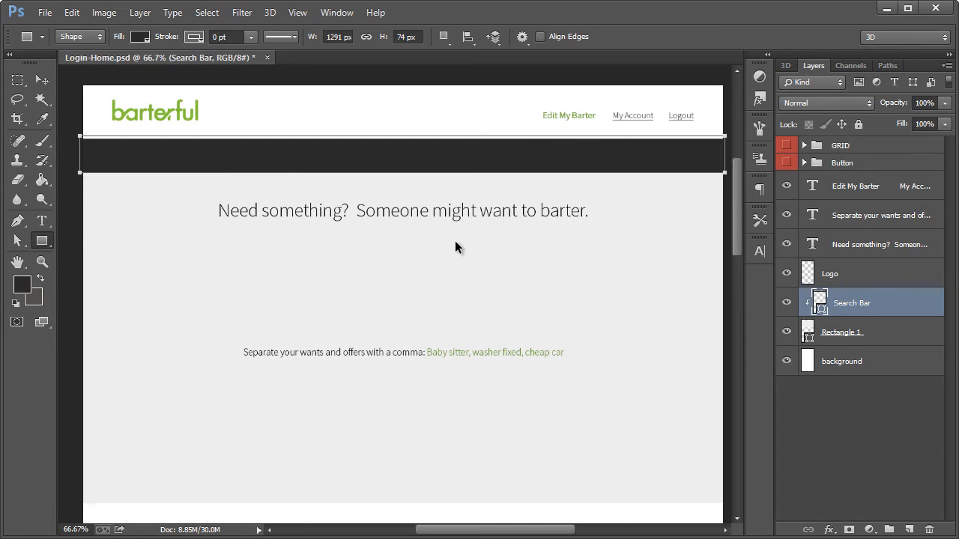
key("ctrl+apostrophe")
key("ctrl+apostrophe")
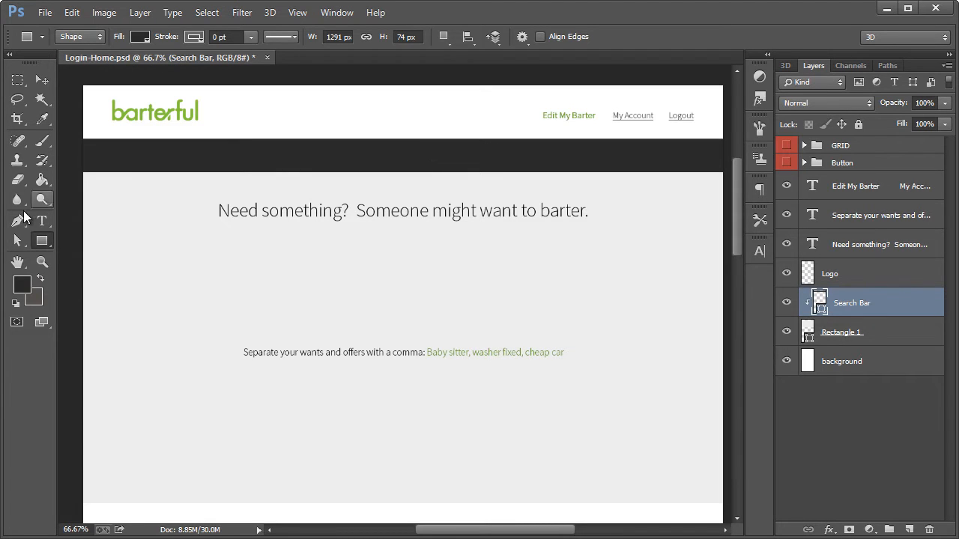
left_click(41, 263)
left_click(129, 152)
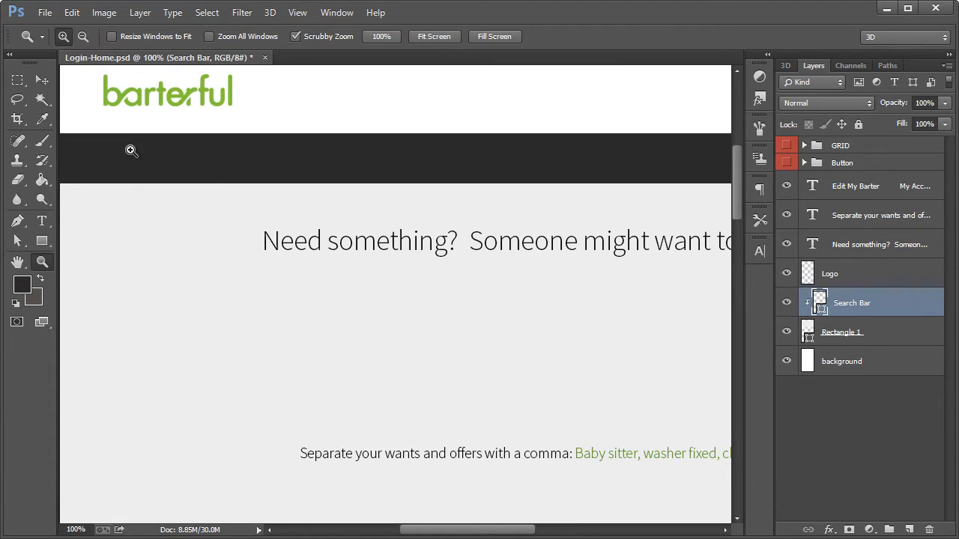
scroll(136, 212, "up", 1)
left_click_drag(42, 240, 118, 260)
left_click(117, 257)
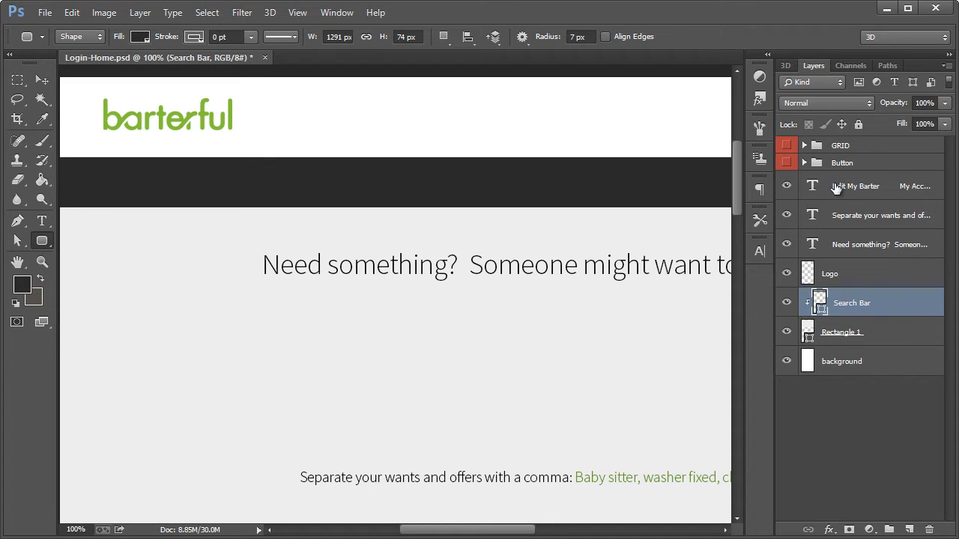
left_click(866, 187)
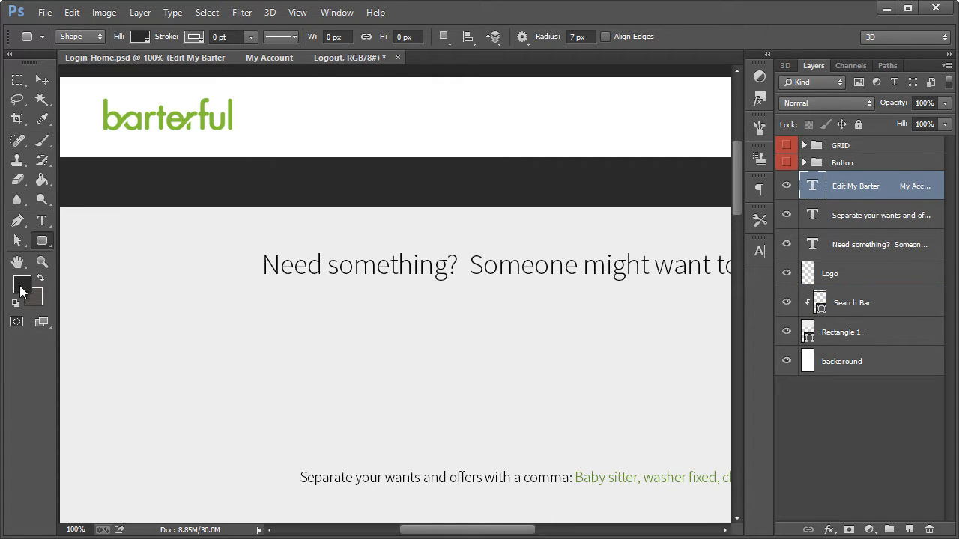
left_click(22, 286)
left_click(244, 238)
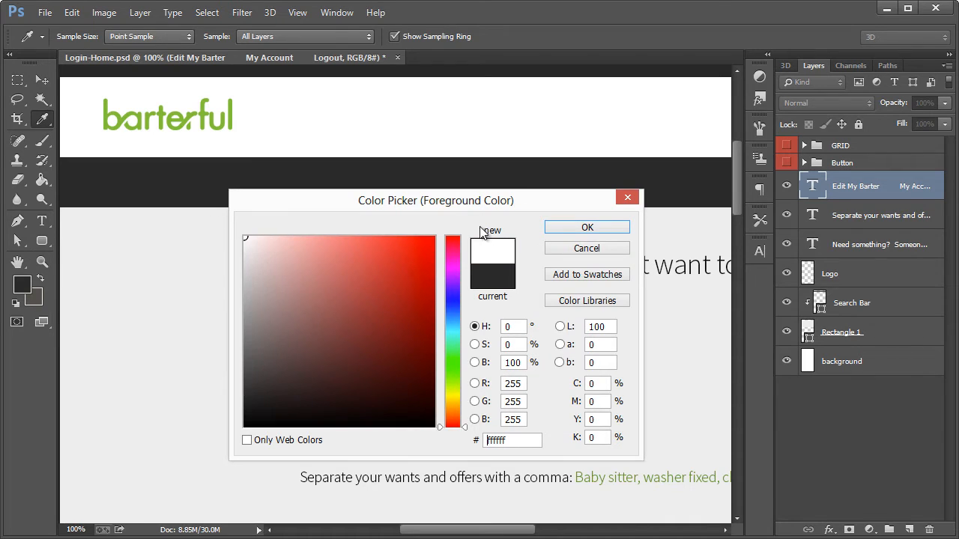
left_click(586, 248)
Draw a rounded rectangle of about 204 × 31 px with 7 px corners in the dark search bar, beneath the logo
key("u")
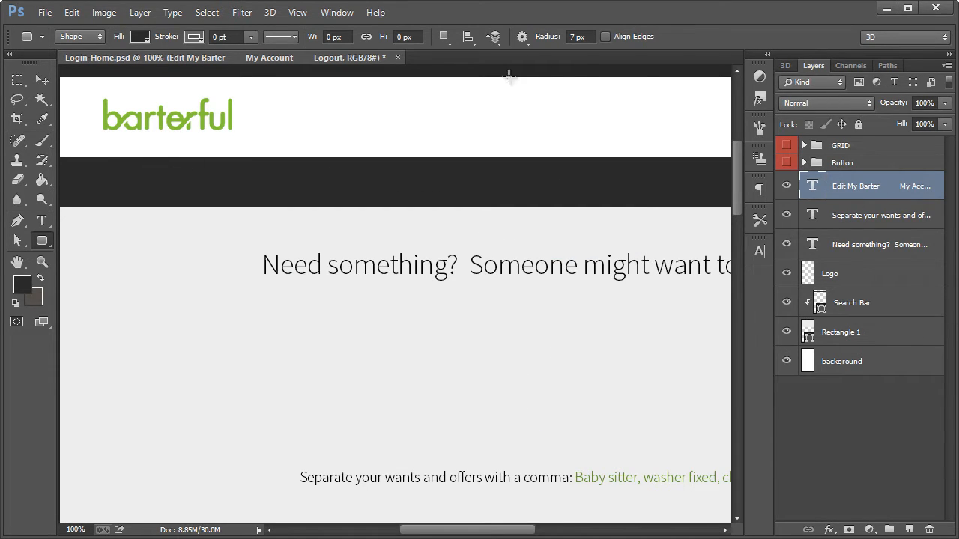
right_click(47, 240)
left_click(93, 252)
left_click_drag(102, 174, 254, 197)
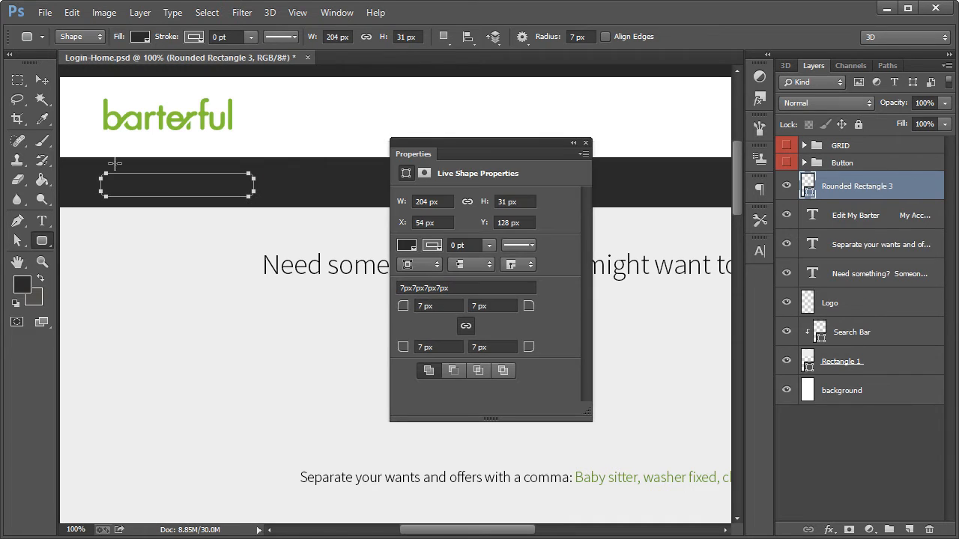
Fill the rounded rectangle with white (ffffff) and nudge it up 3 px within the search bar
double_click(807, 184)
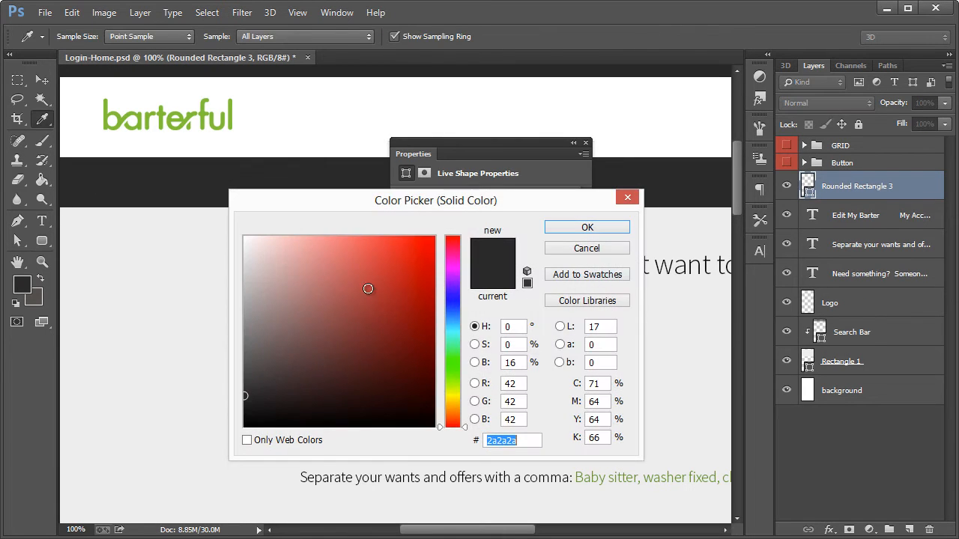
left_click_drag(281, 277, 221, 226)
left_click(608, 229)
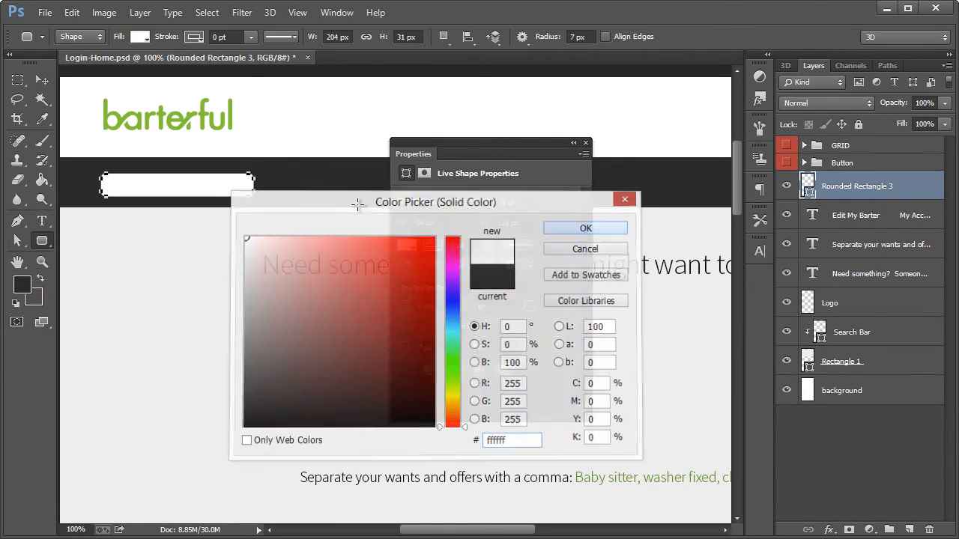
left_click(43, 82)
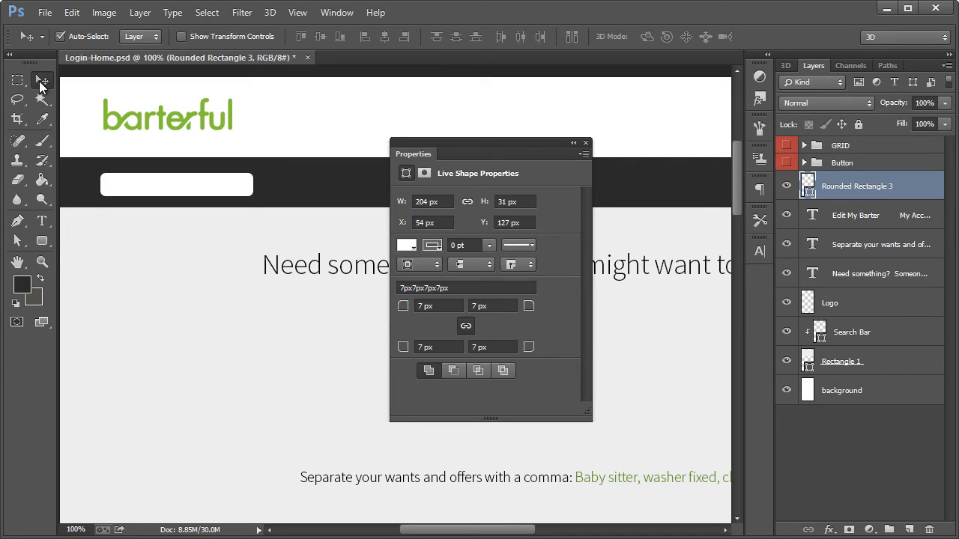
key("Up")
key("Up")
key("Up")
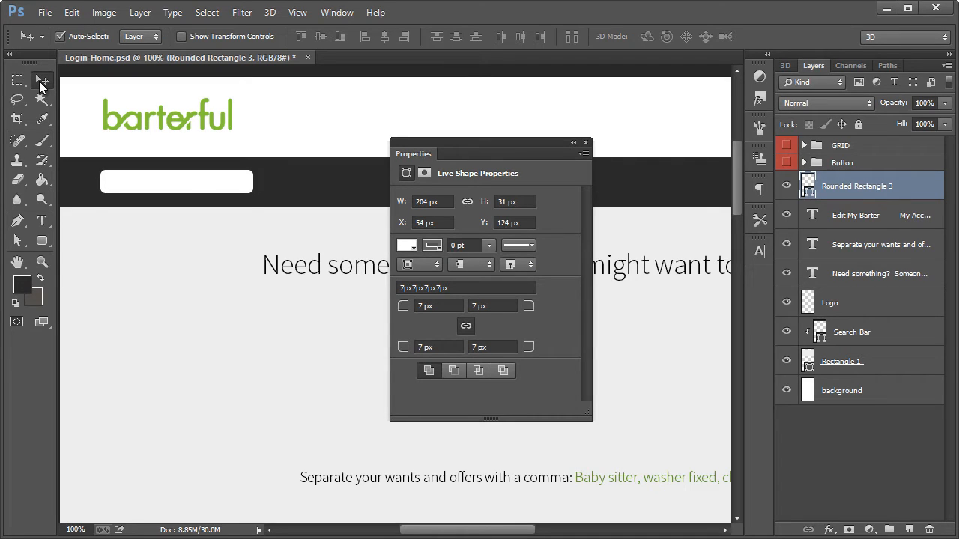
left_click(587, 143)
Add left-aligned 18 pt Source Sans Pro Light text reading "Warren" inside the white field
left_click(42, 220)
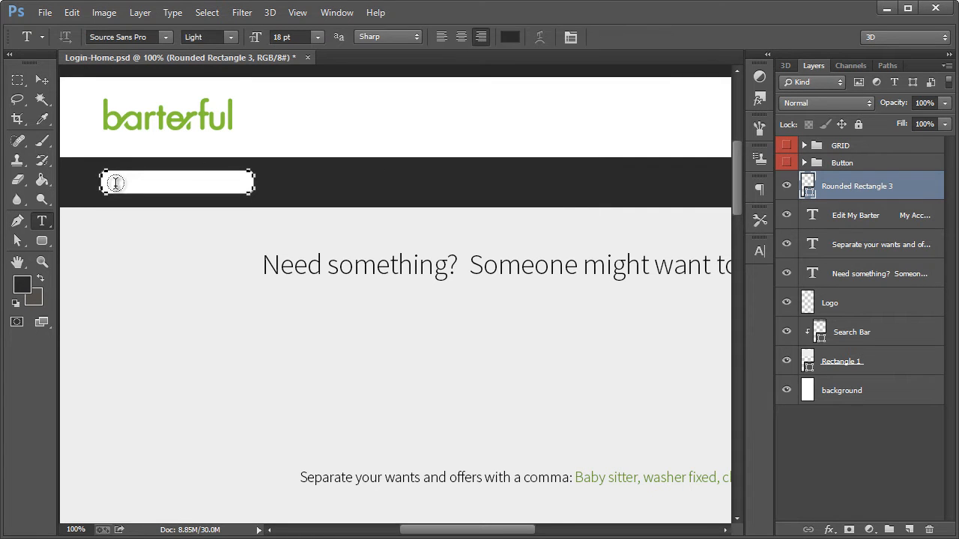
key("ctrl+apostrophe")
key("ctrl+apostrophe")
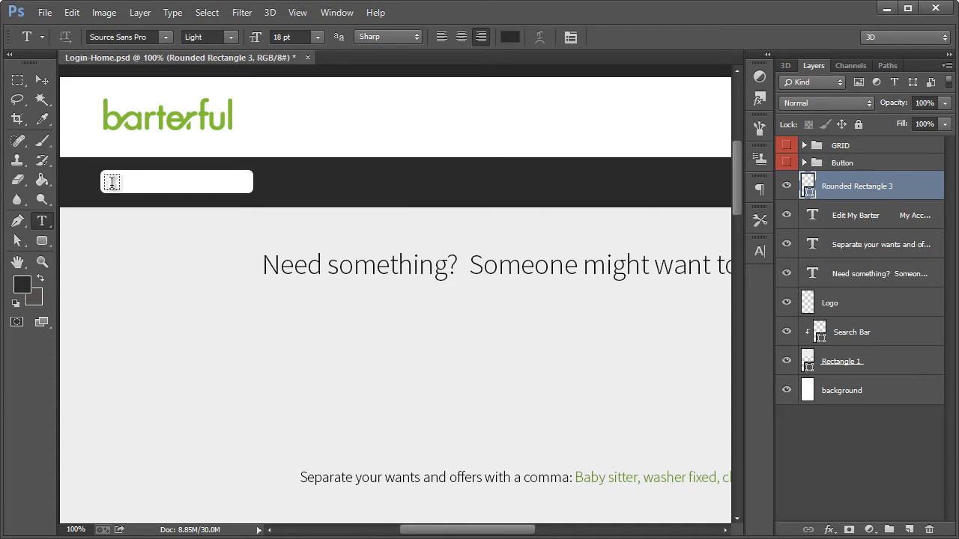
left_click(111, 182)
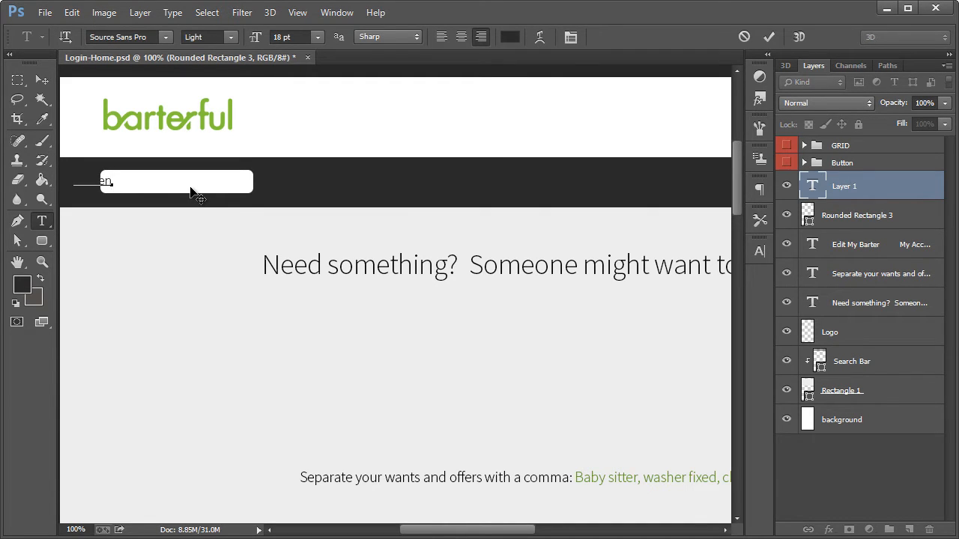
type("Warren")
left_click(442, 37)
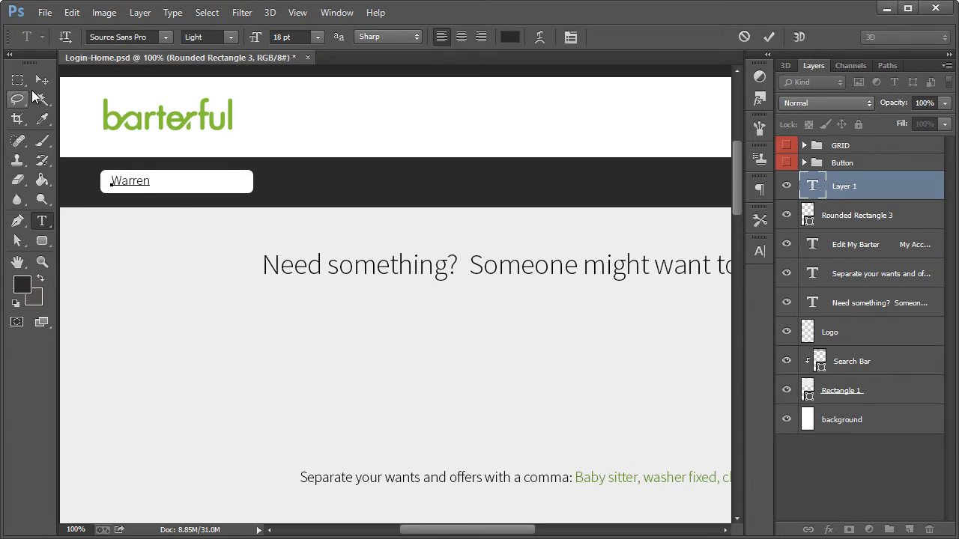
left_click(41, 80)
Set the colour of the "Warren" text to gray (757575)
left_click(42, 220)
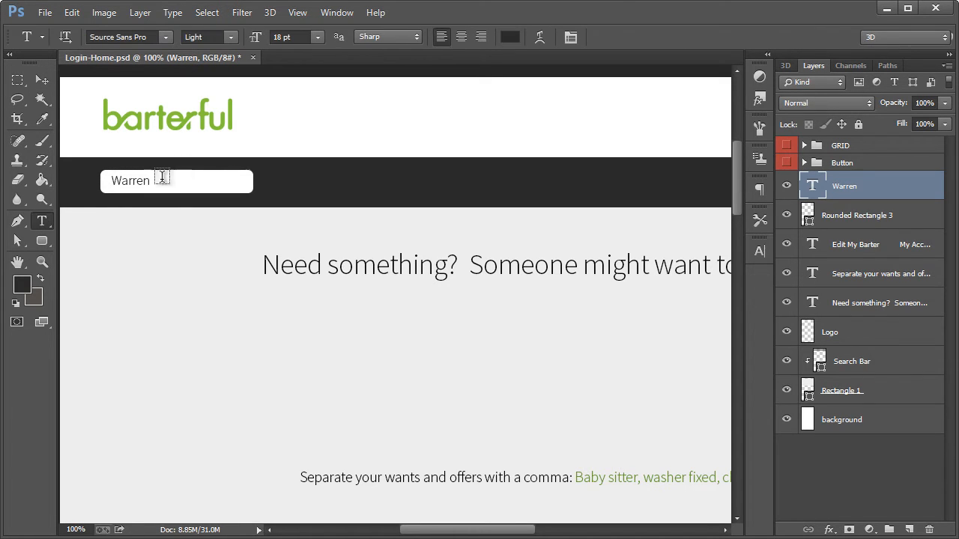
left_click(512, 36)
type("848484")
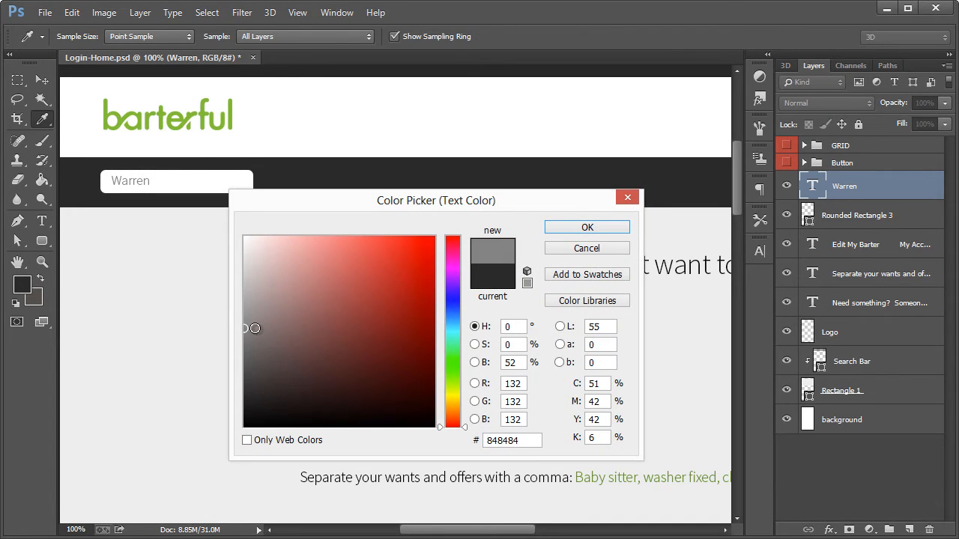
left_click_drag(255, 328, 234, 339)
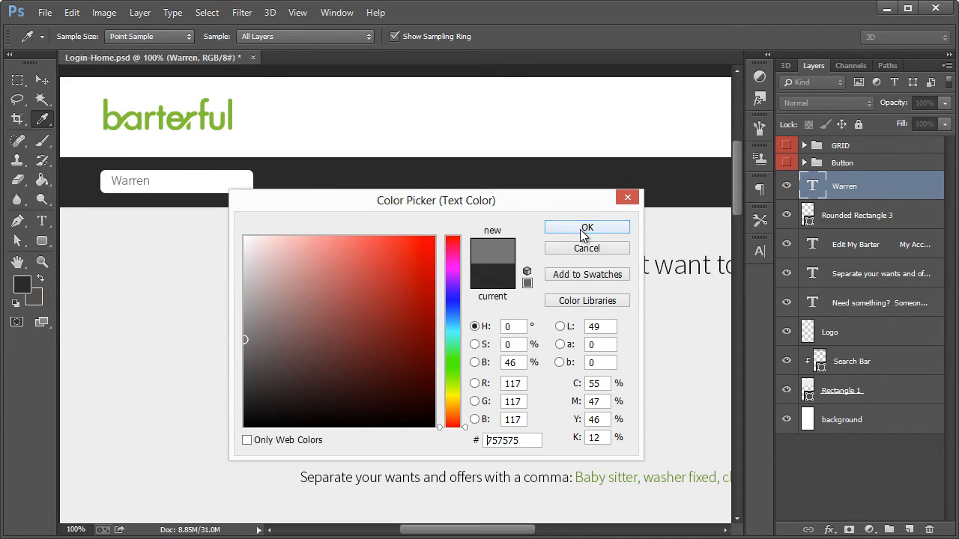
left_click(585, 228)
Nudge the "Warren" text 2 px left and 1 px down inside its field
left_click(39, 78)
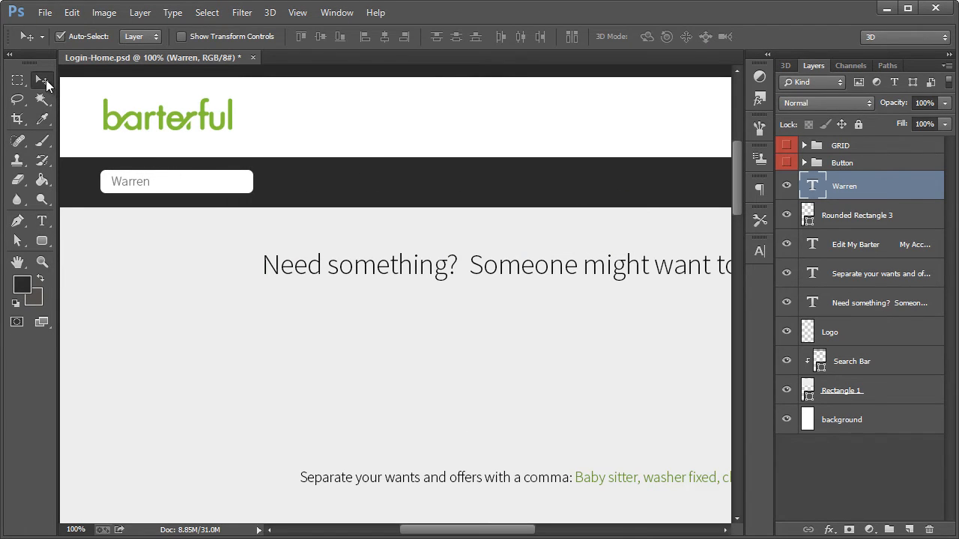
key("Left")
key("Left")
key("Down")
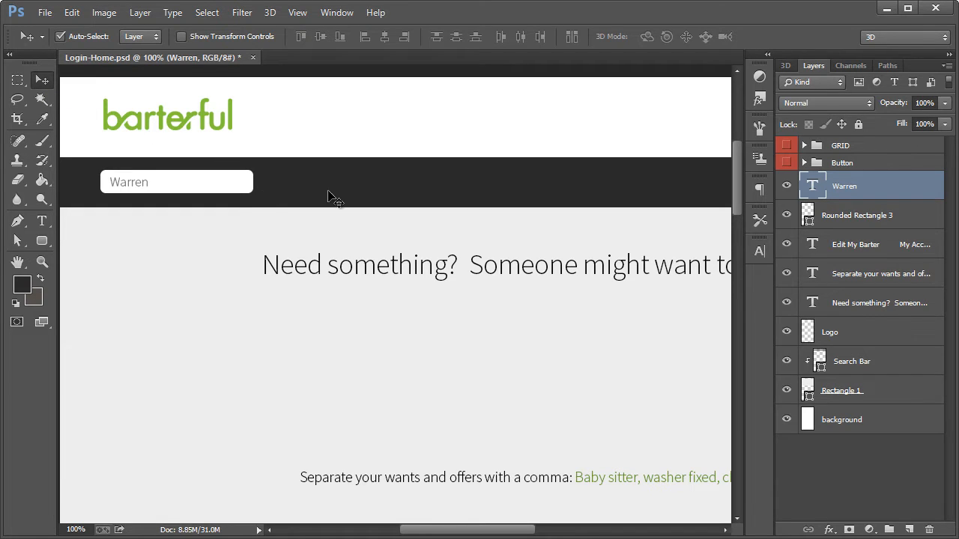
Duplicate the "Warren" text together with its white field and place the copies just right of the originals
left_click(857, 220, "shift")
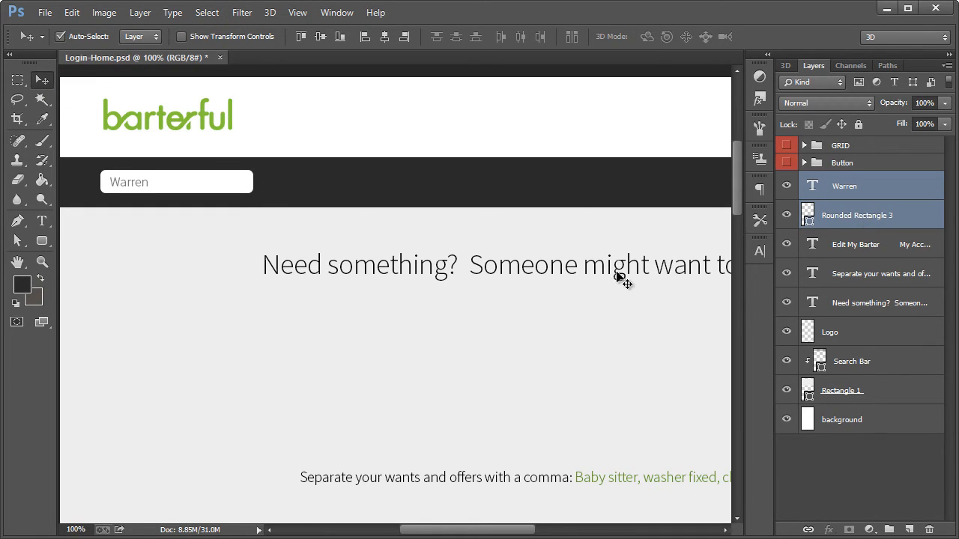
key("ctrl+alt+j")
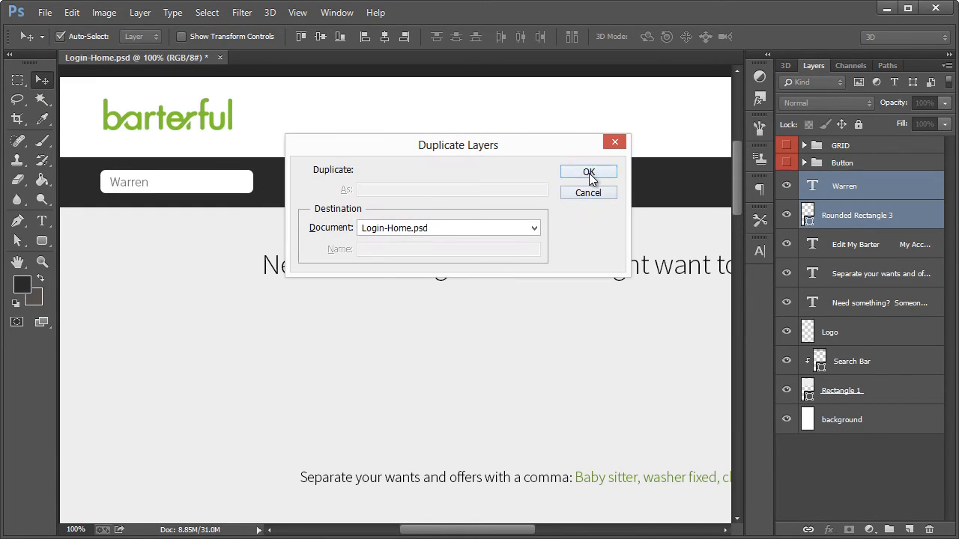
left_click(589, 172)
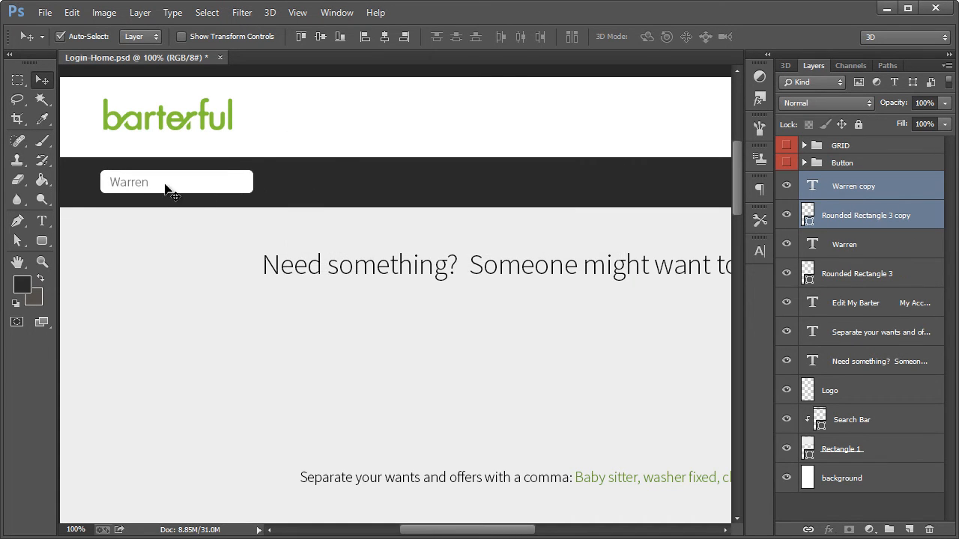
left_click_drag(165, 188, 328, 184)
Change the text in the duplicated field to "Ohio"
key("t")
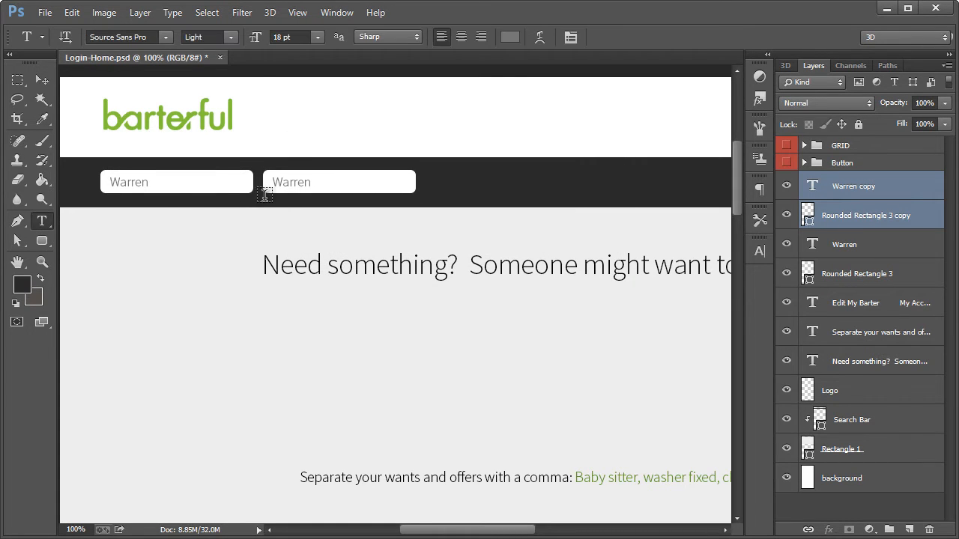
double_click(292, 182)
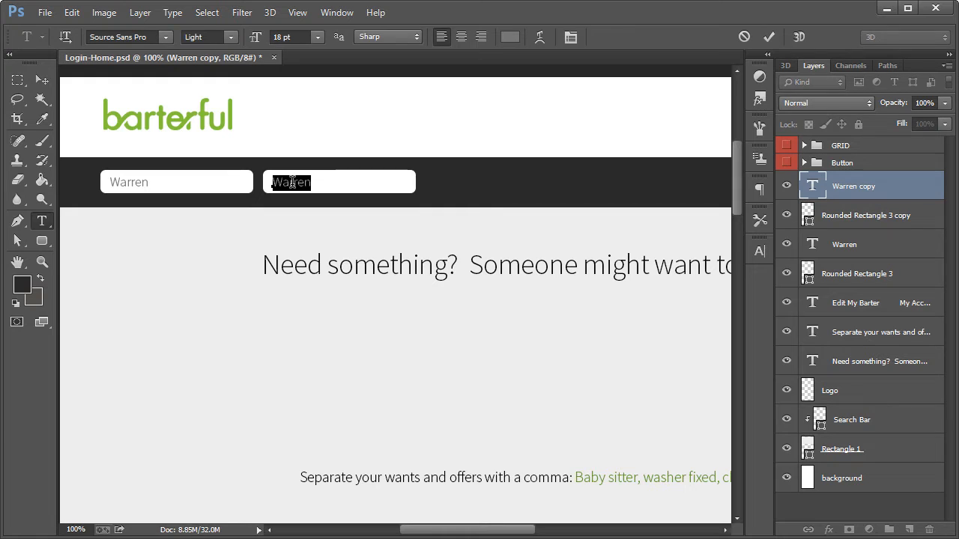
type("Ohio")
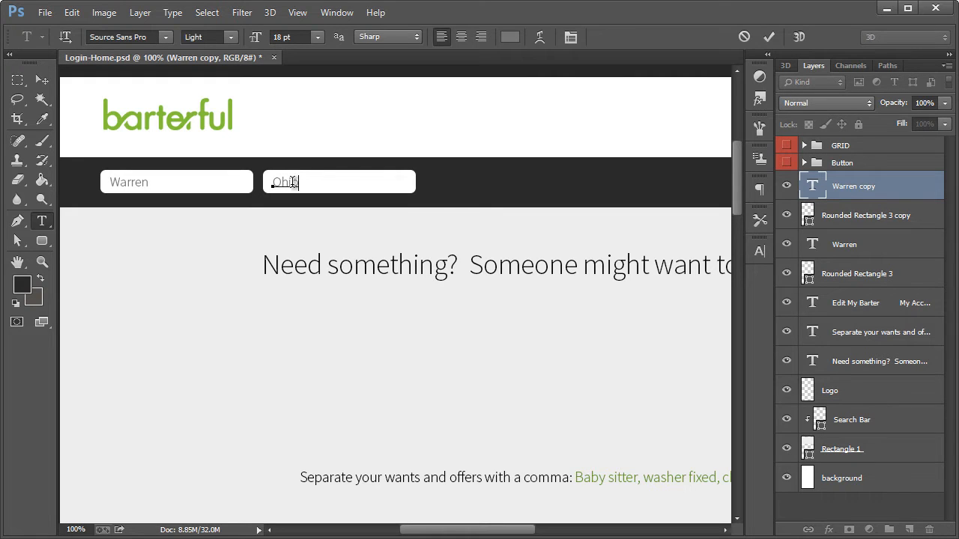
left_click(41, 80)
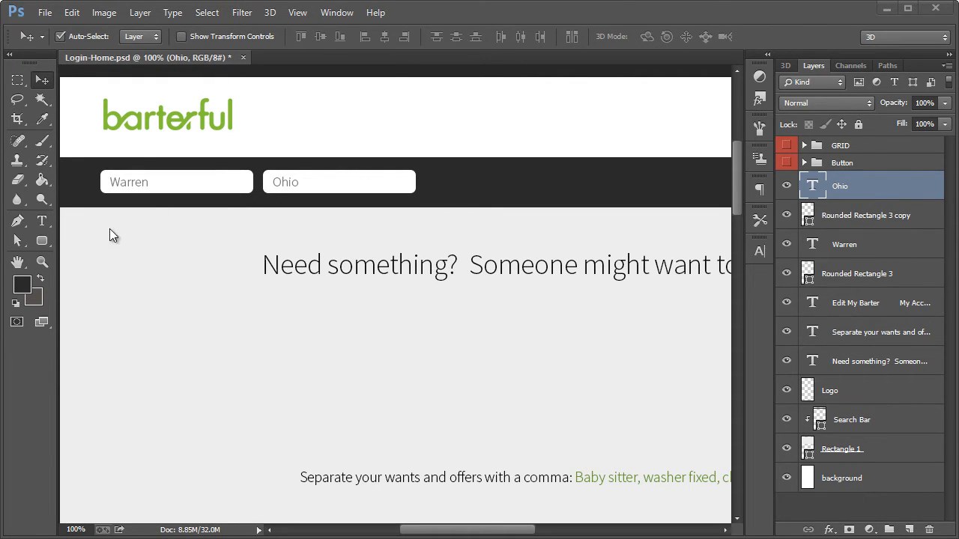
Draw a dark downward-pointing triangle of about 14 × 7 px near the right end of the Ohio field with the Pen tool
left_click(41, 262)
left_click(397, 184)
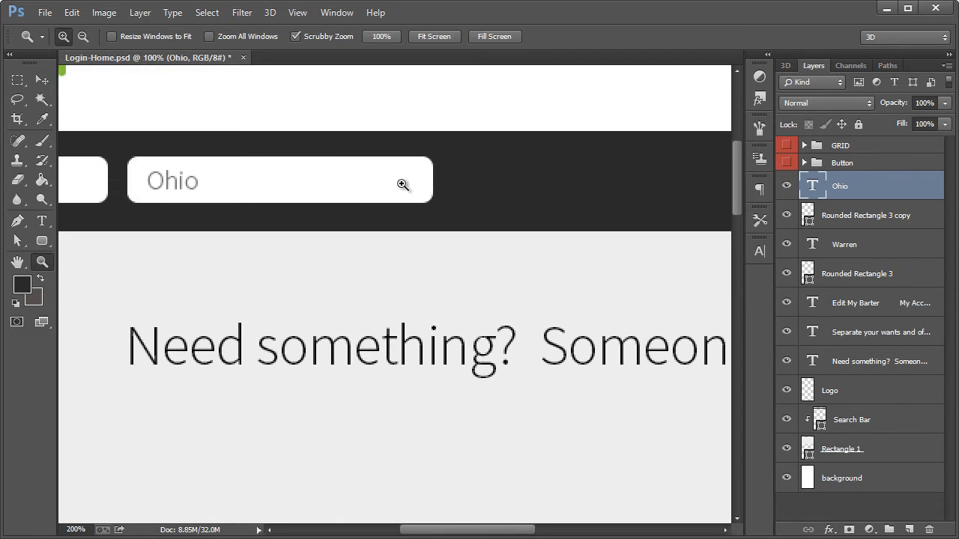
left_click(17, 221)
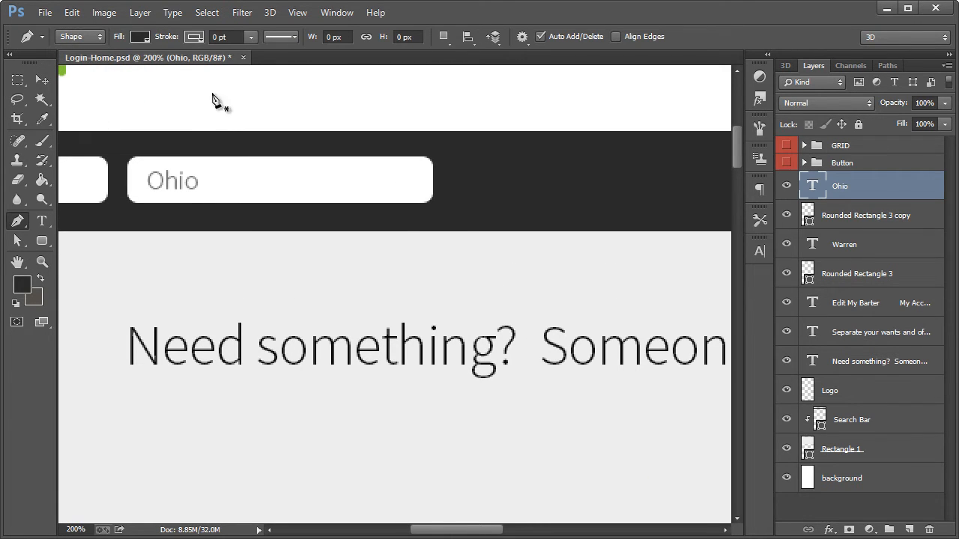
left_click(384, 175)
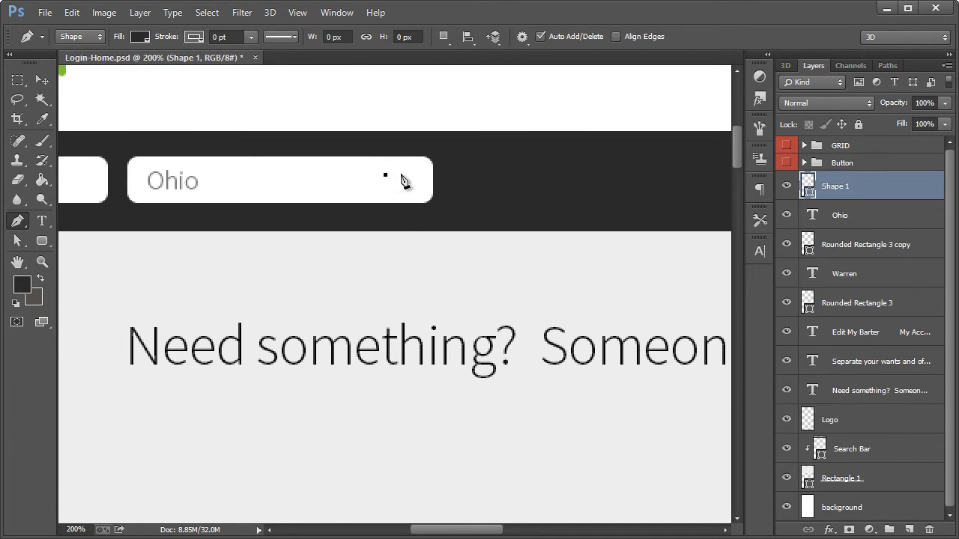
left_click(404, 174)
left_click(395, 186)
left_click(385, 176)
key("ctrl+h")
key("ctrl+h")
key("a")
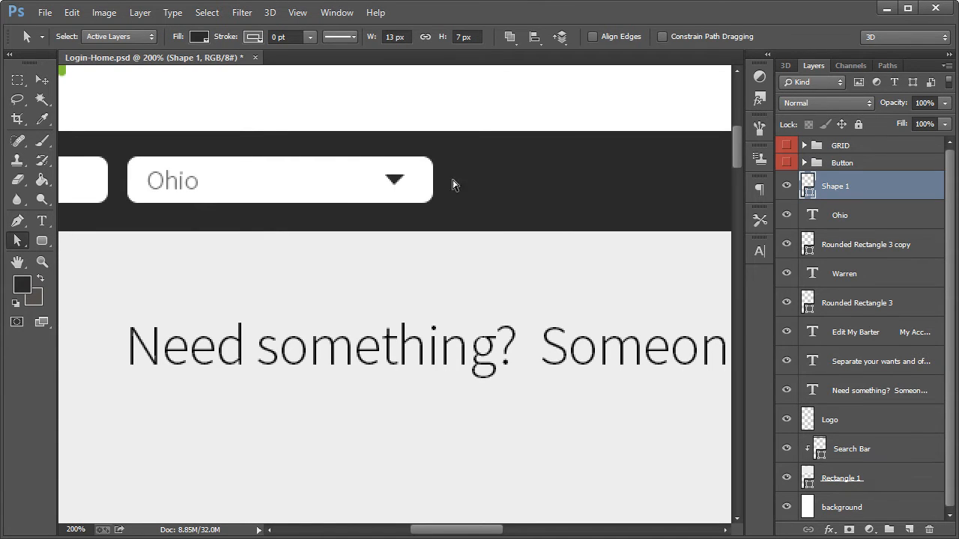
key("ctrl+h")
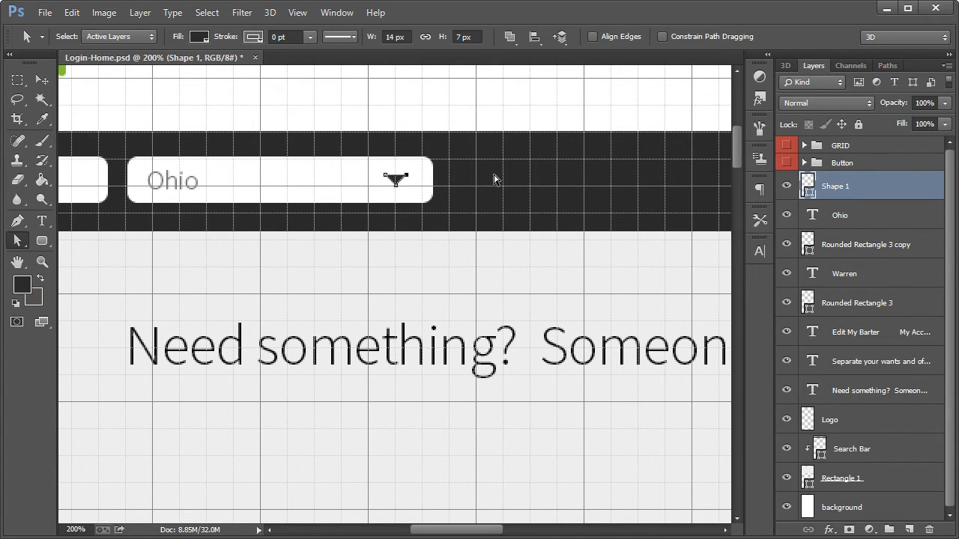
key("ctrl+h")
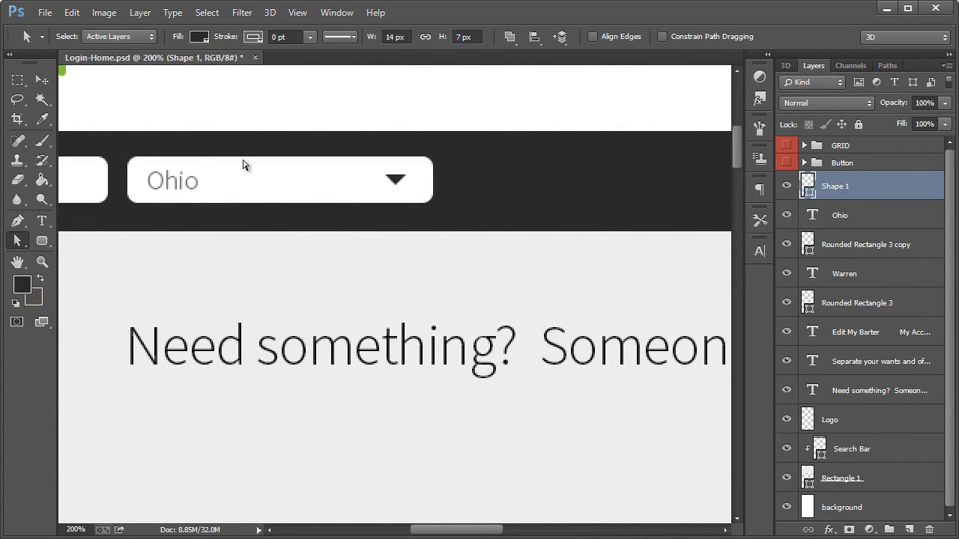
Move the dropdown triangle slightly to the right inside the Ohio field and recolour it mid grey
left_click(38, 80)
left_click_drag(397, 178, 406, 179)
double_click(804, 188)
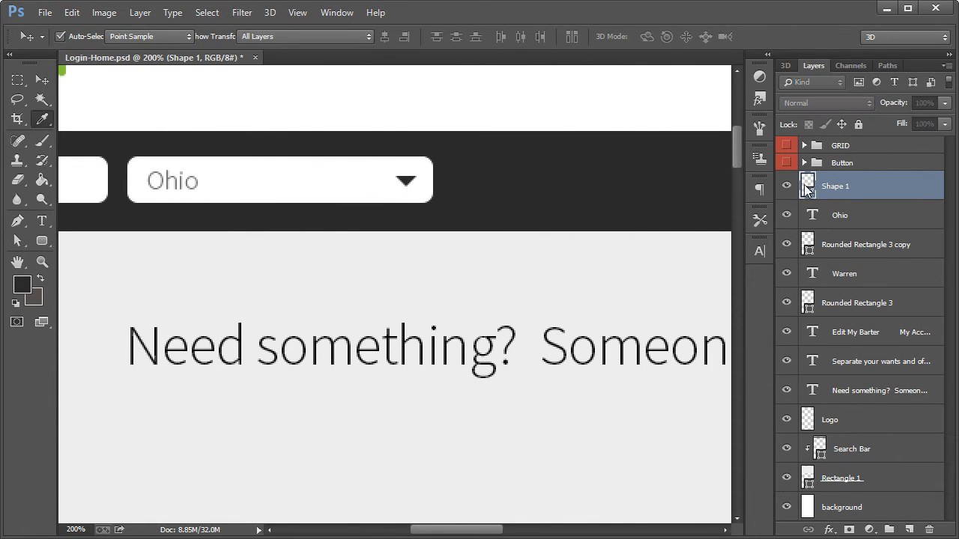
left_click_drag(302, 308, 241, 307)
key("Return")
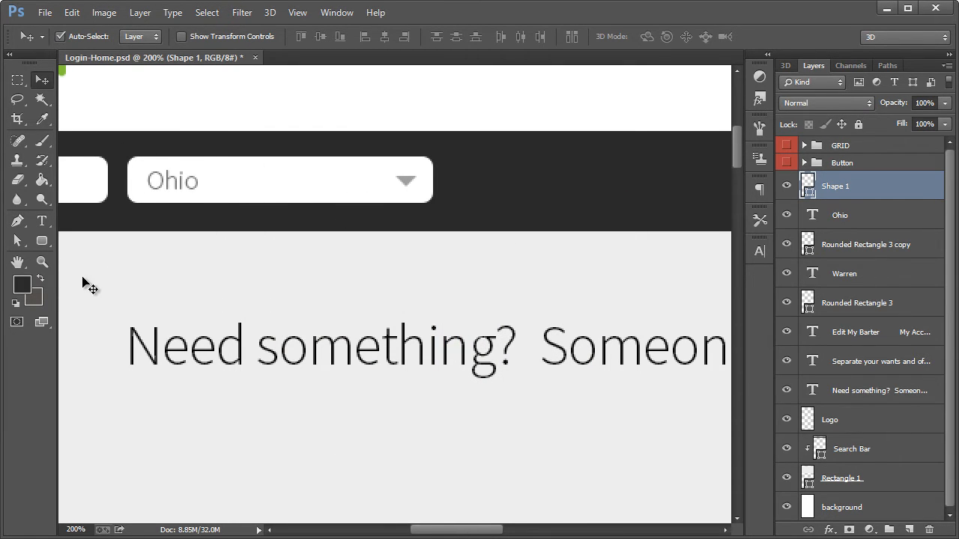
Draw a 14 × 14 px square just right of the Ohio field in the dark bar with the Rectangle Tool
double_click(42, 261)
scroll(373, 309, "up", 1)
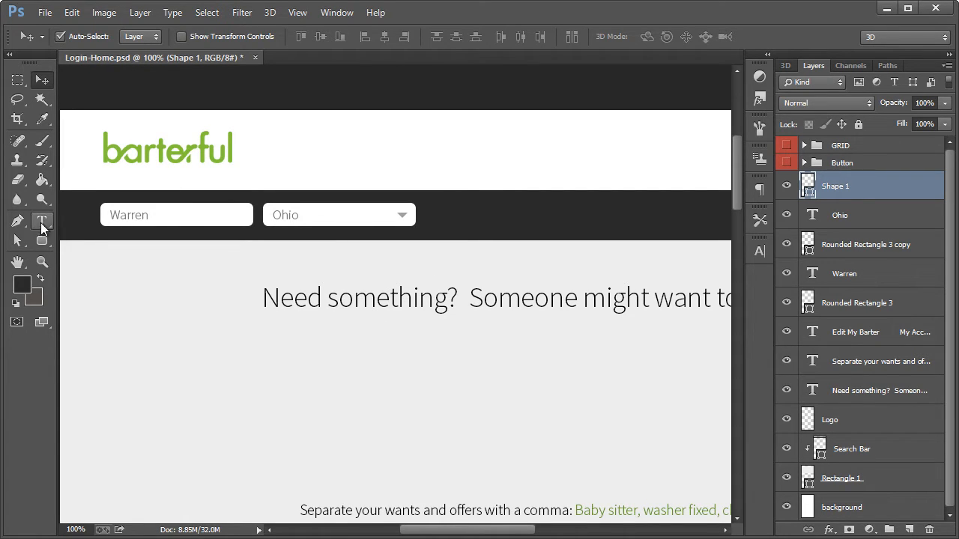
left_click(42, 225)
left_click(41, 242)
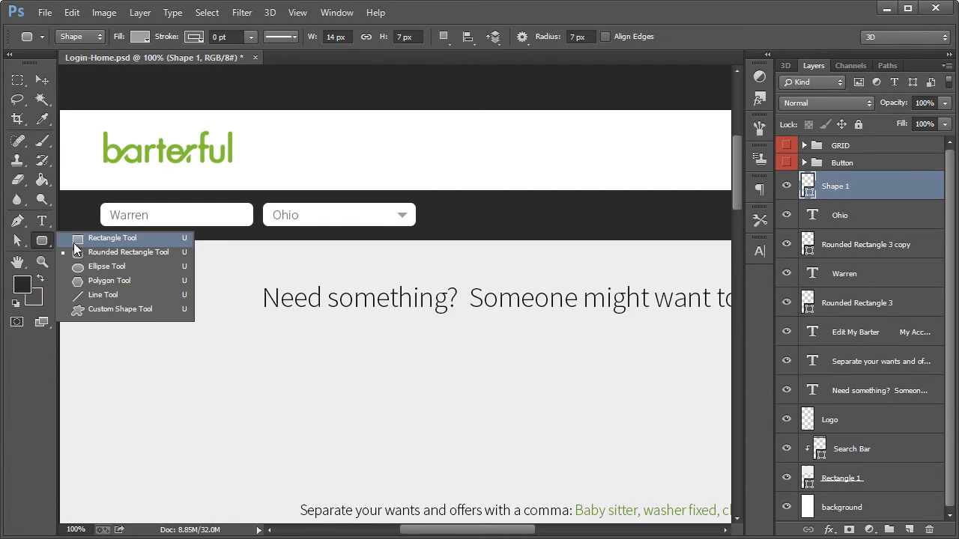
left_click(90, 178)
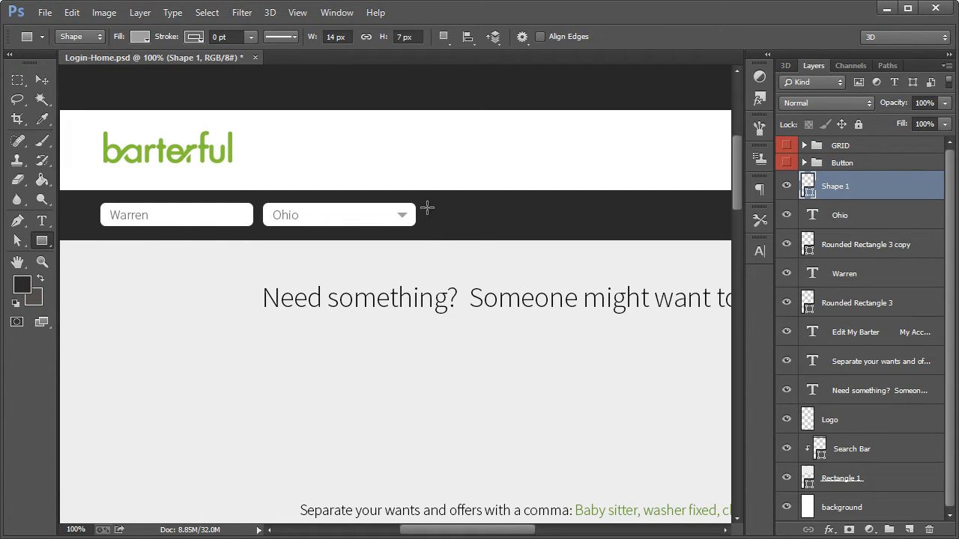
left_click(42, 241)
left_click(84, 238)
mouse_move(429, 208)
left_mouse_down()
mouse_move(453, 224)
mouse_move(440, 217)
left_mouse_up()
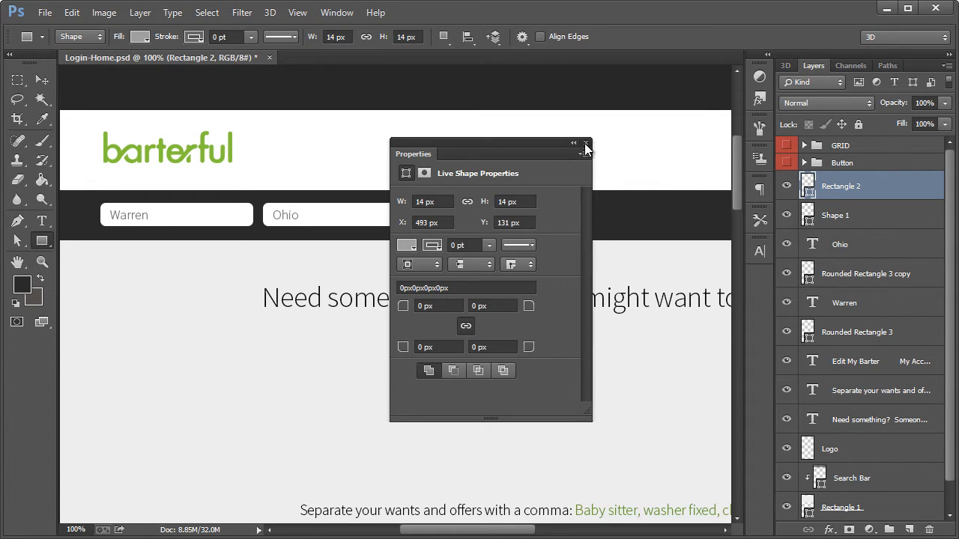
left_click(586, 143)
key("ctrl+h")
key("ctrl+h")
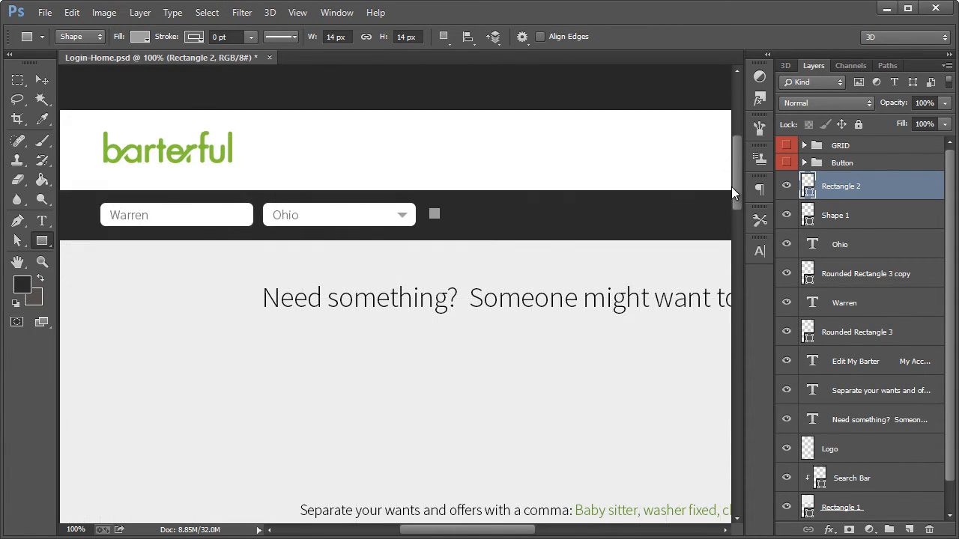
Set the small square's fill to ffffff and nudge it slightly right and down
double_click(803, 188)
type("ffffff")
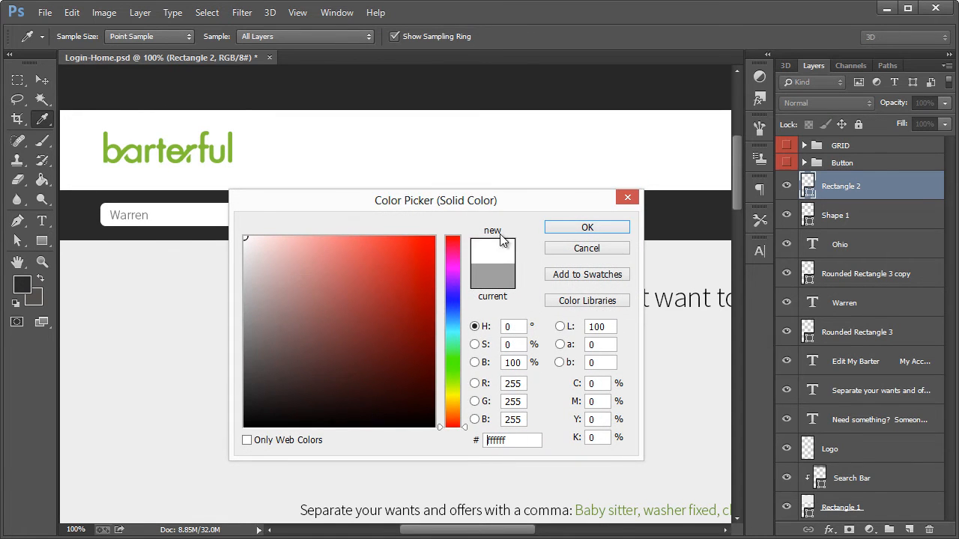
key("Return")
left_click(43, 87)
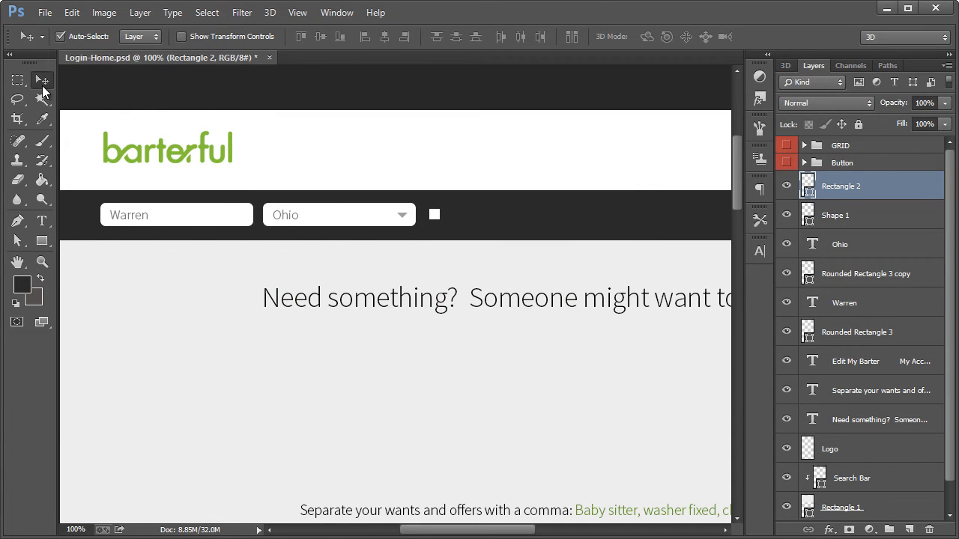
Add the text "Ignore Location" right of the white square and nudge it 1 px up and 3 px left
left_click(42, 221)
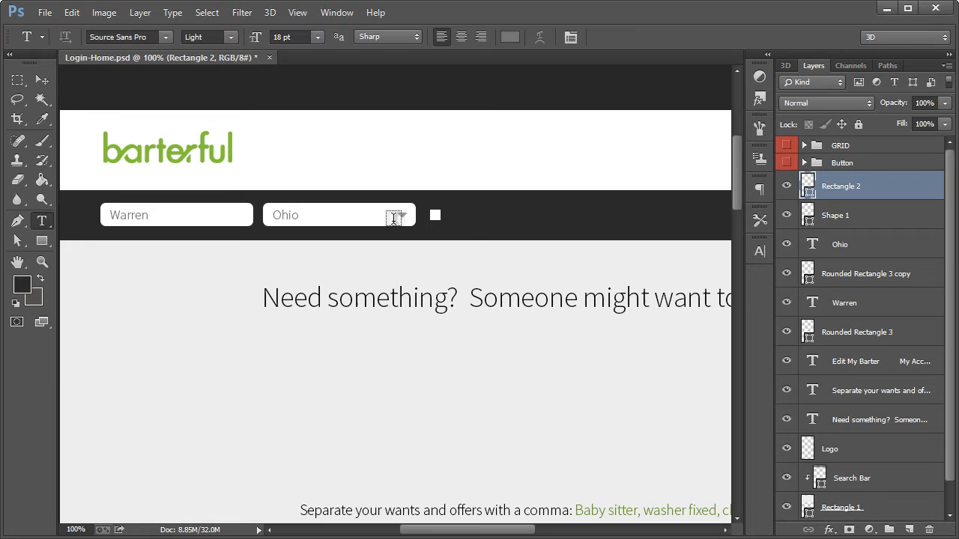
left_click(450, 216)
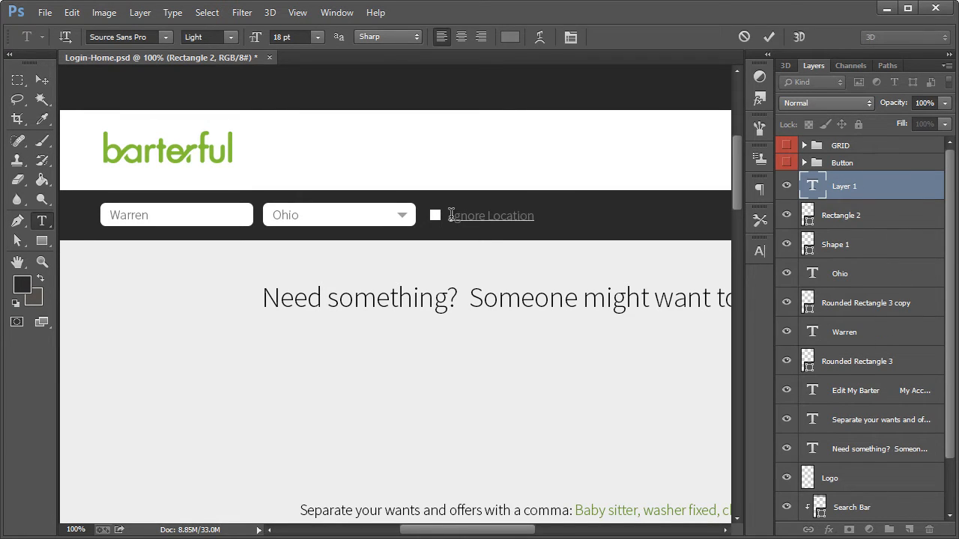
left_click(42, 80)
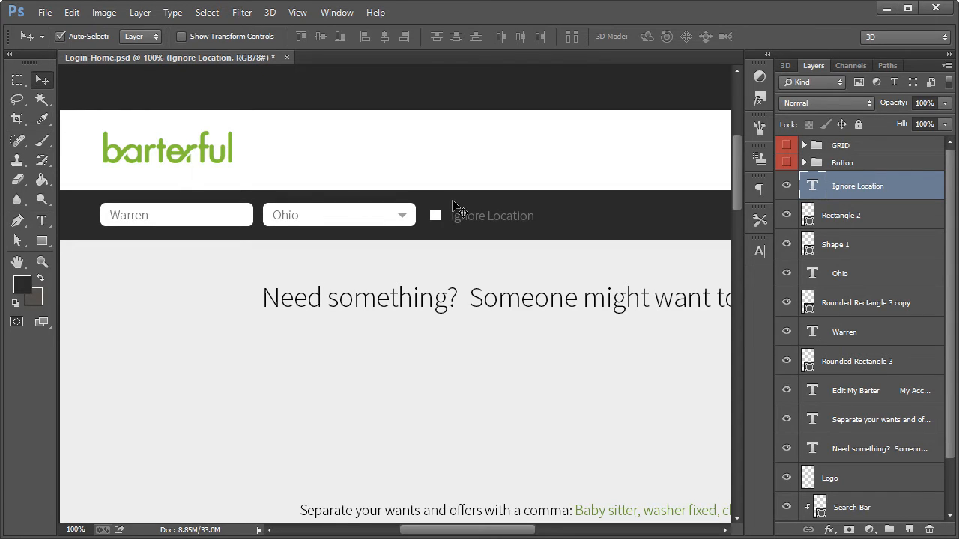
key("Up")
key("Left")
key("Left")
key("Left")
key("Left")
Show the hidden Button group and move its "Find matches" button up to the dark bar, right of "Ignore Location"
left_click_drag(479, 532, 515, 535)
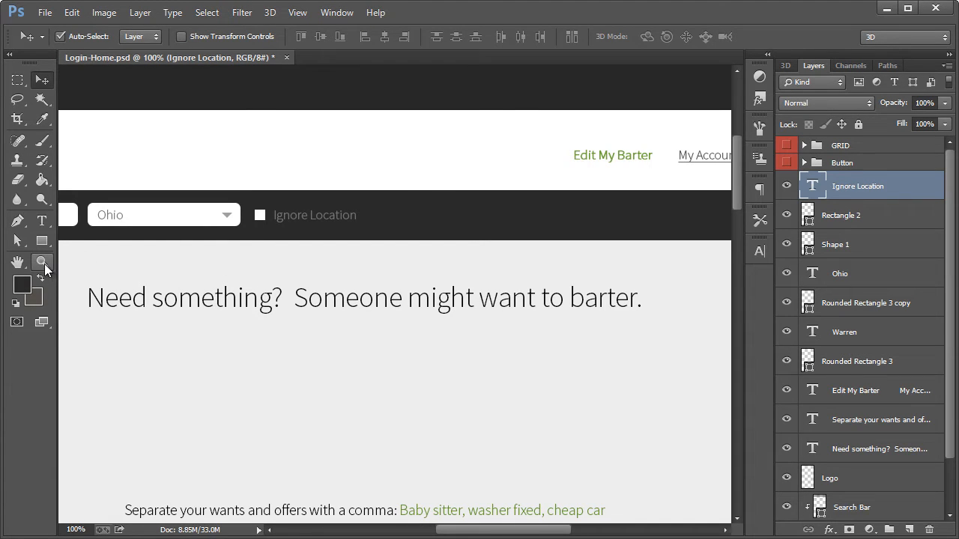
left_click(44, 263)
scroll(278, 271, "down", 2)
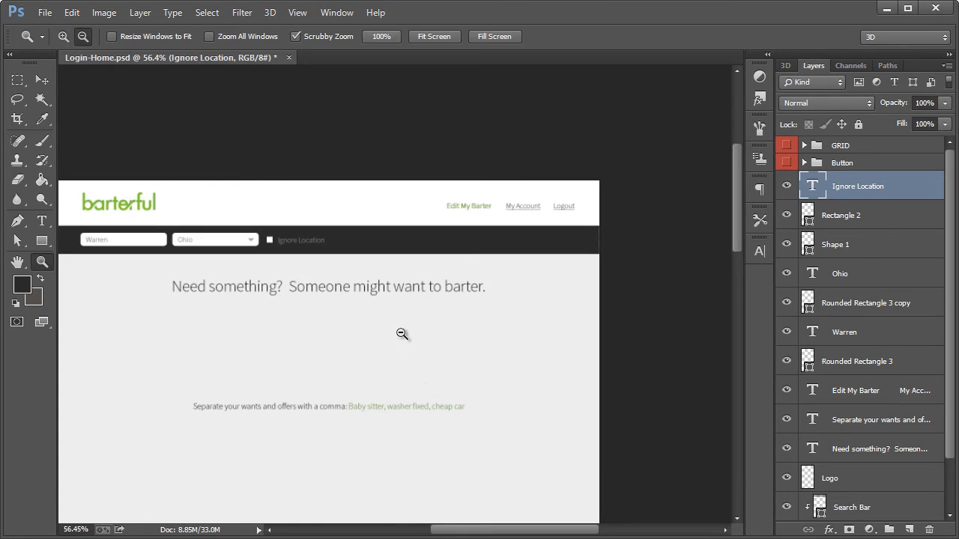
scroll(402, 334, "up", 1)
scroll(847, 270, "down", 2)
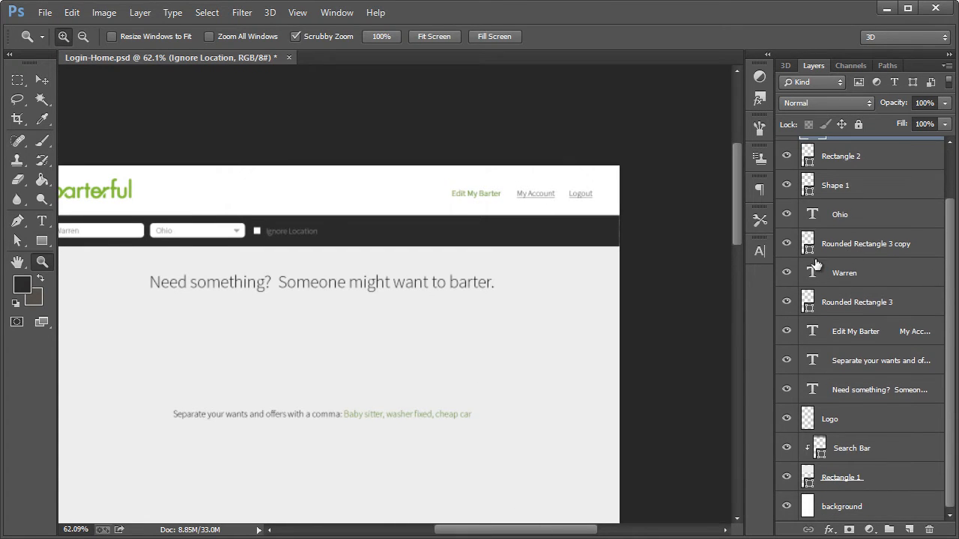
left_click_drag(947, 407, 950, 327)
left_click(786, 163)
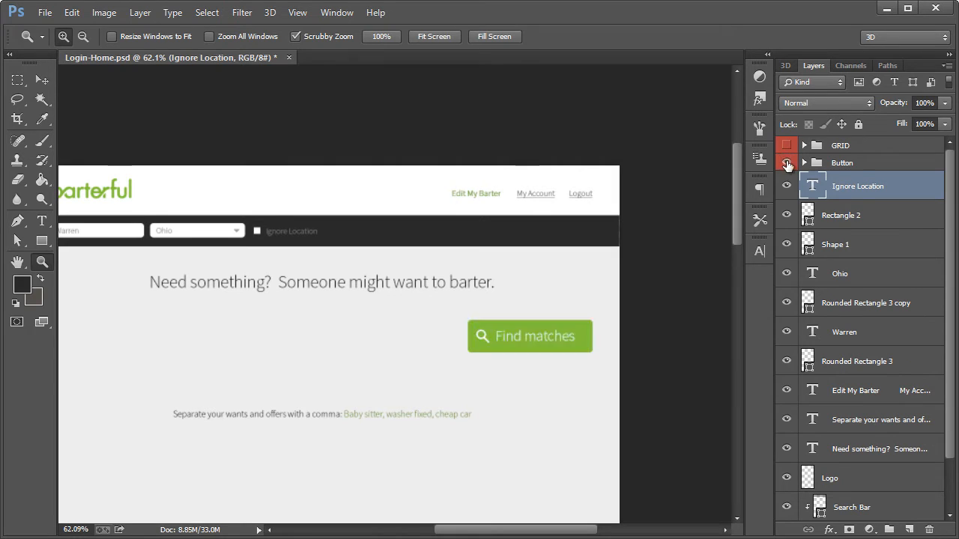
left_click(843, 163)
left_click(36, 75)
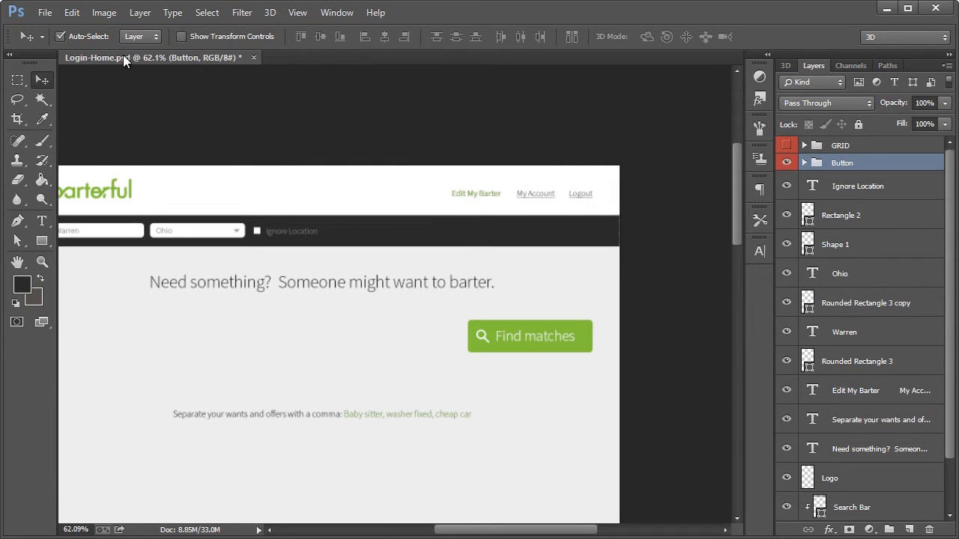
left_click_drag(524, 343, 381, 243)
Change the text of the green button to "Update Results"
left_click(42, 262)
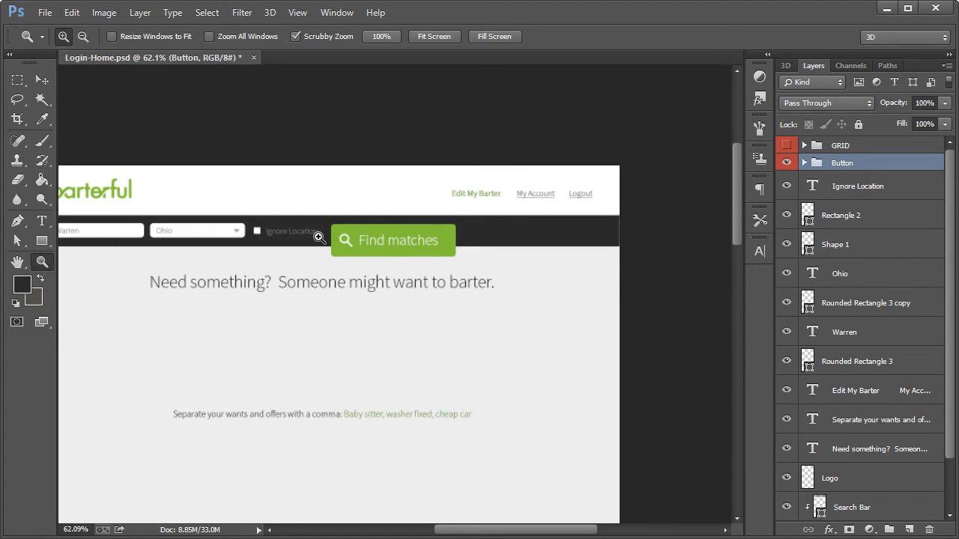
left_click(371, 262)
left_click(371, 262)
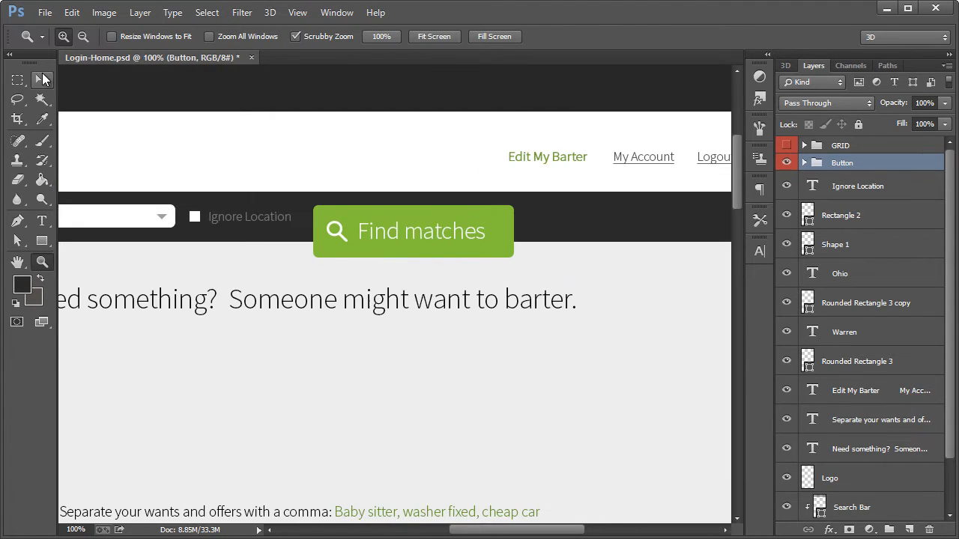
left_click(42, 75)
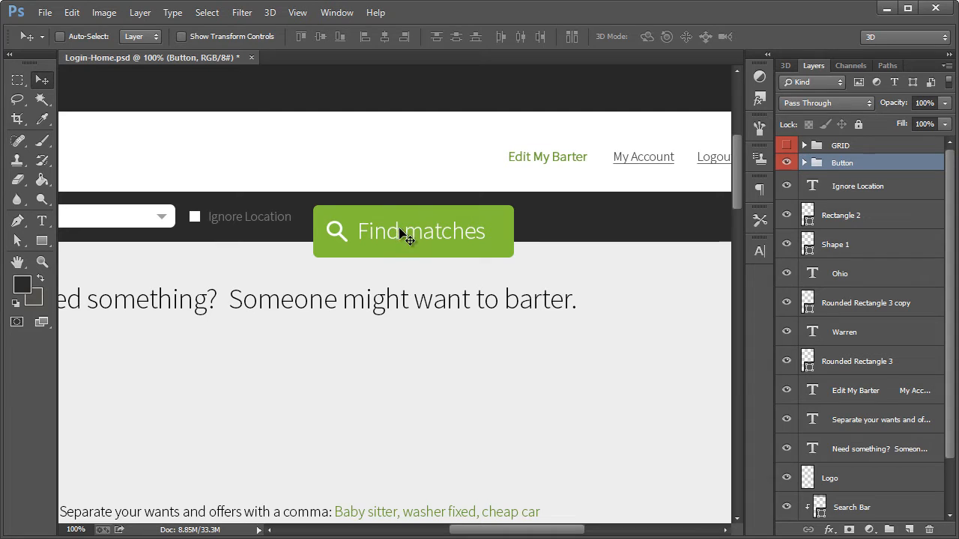
left_click(804, 163)
left_click(42, 220)
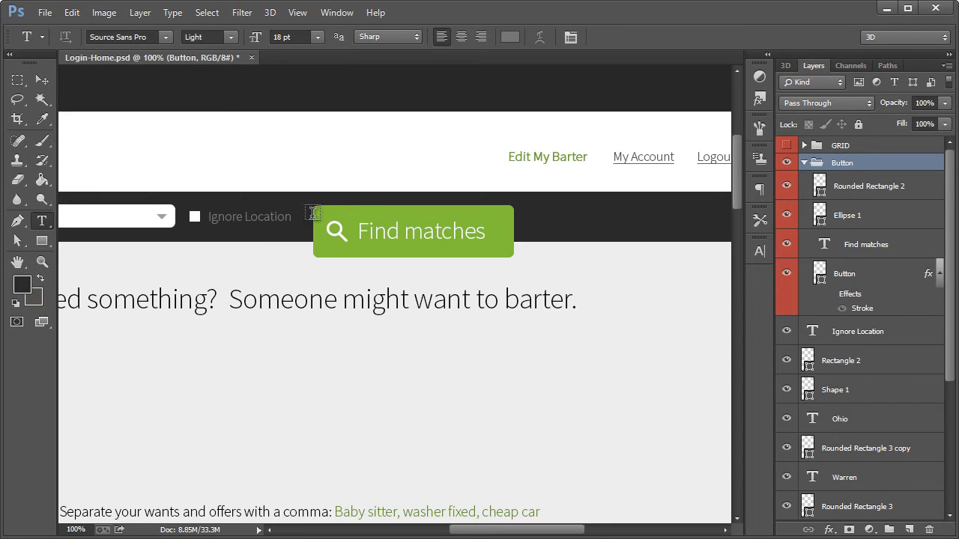
left_click(380, 233)
key("ctrl+a")
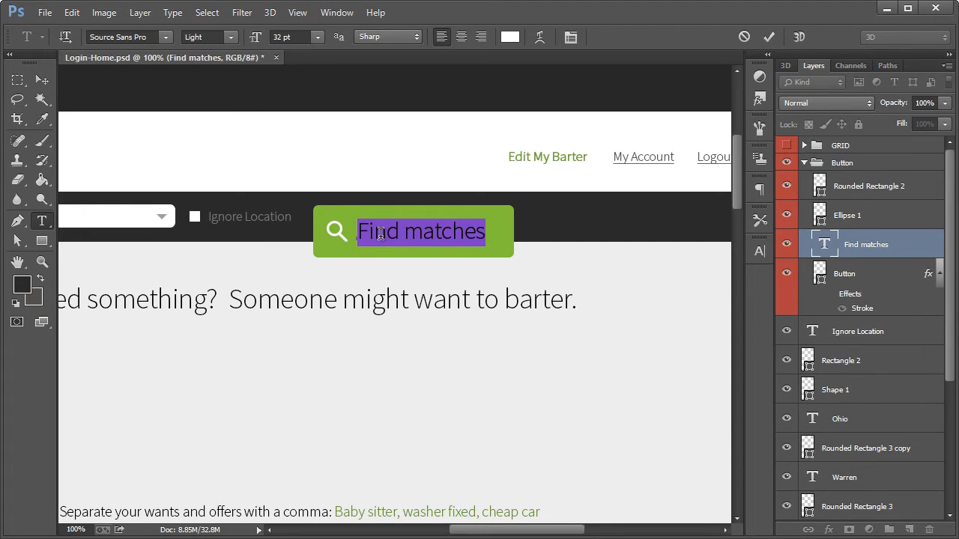
type("Update Results")
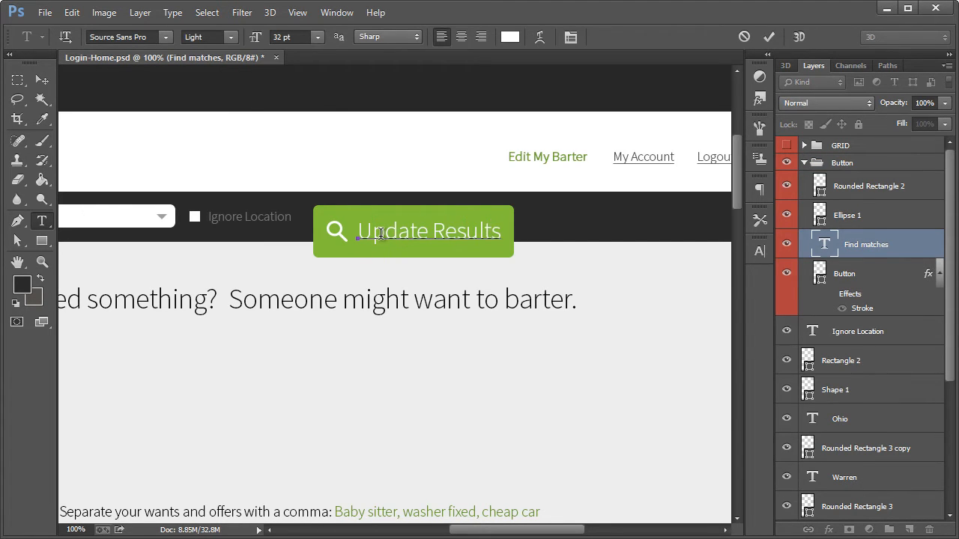
left_click(42, 80)
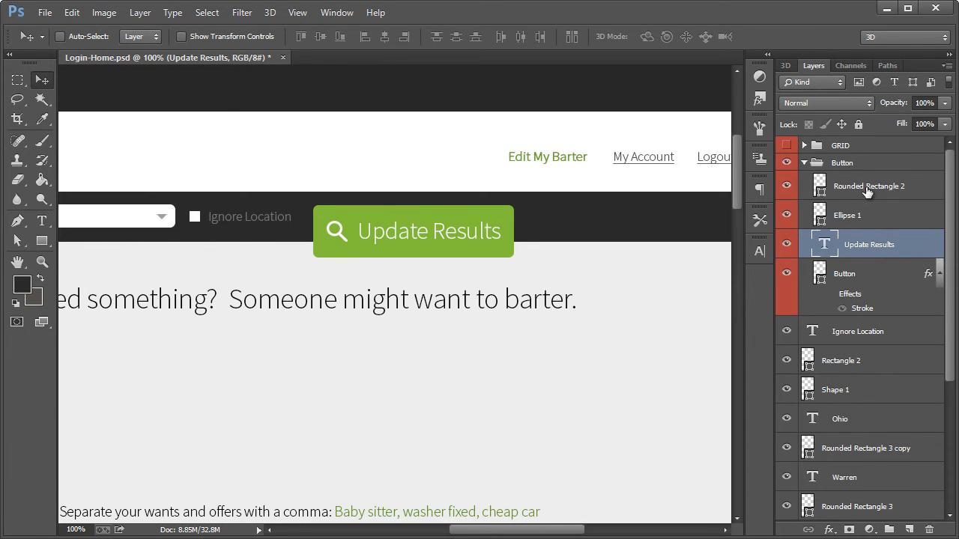
Scale the whole Button group to about 51% and fit it in the dark bar beside "Ignore Location"
left_click(845, 165)
key("ctrl+t")
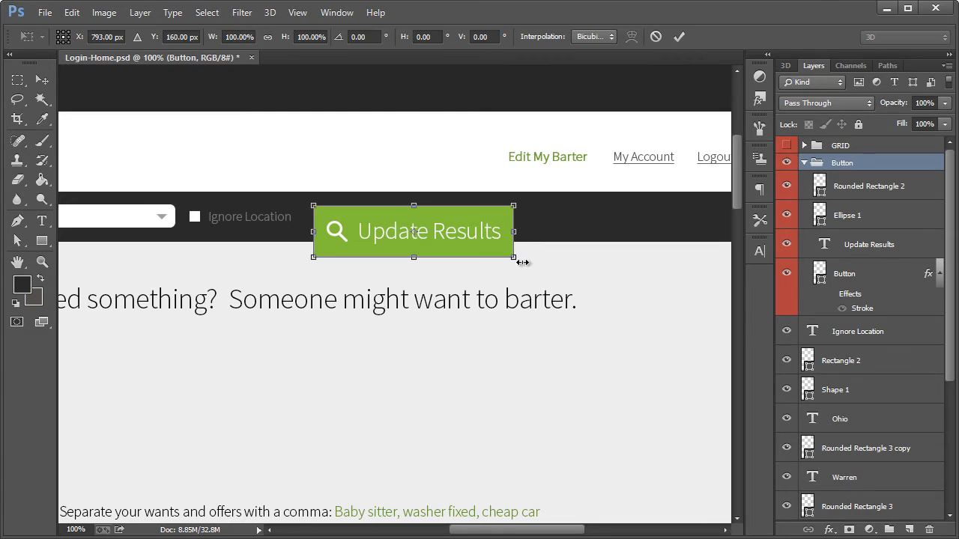
left_click_drag(514, 257, 403, 223)
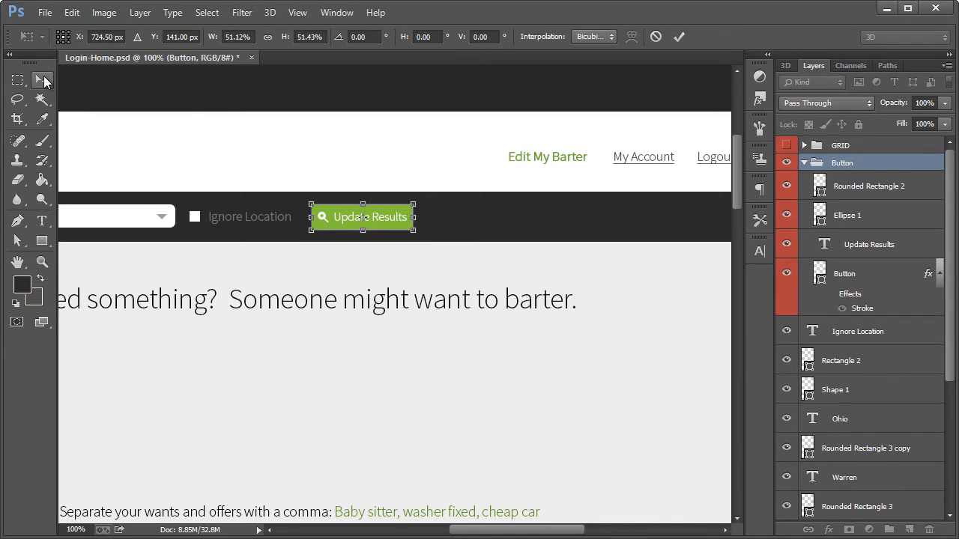
key("Return")
Identify the layer of the magnifying glass's circle and set its stroke width to 1 pt
left_click(854, 193)
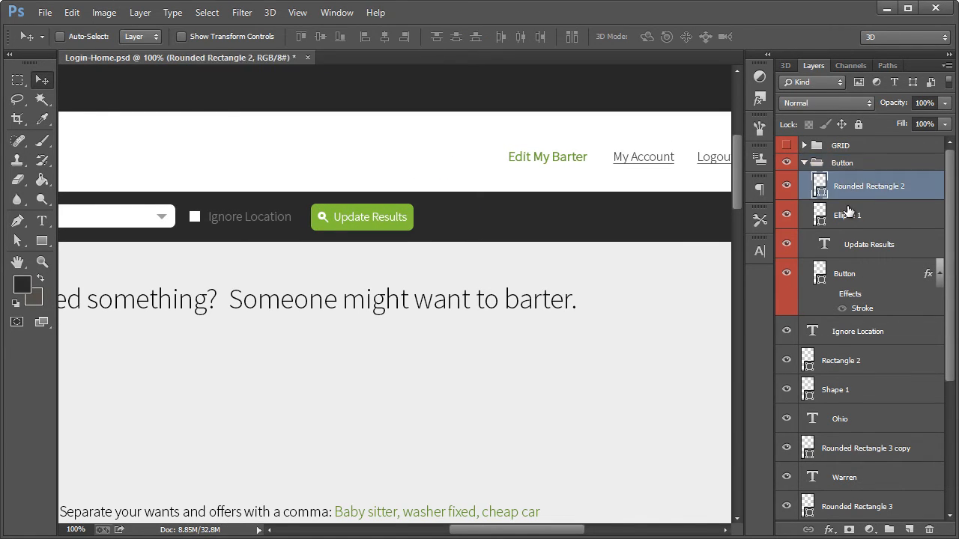
left_click(784, 186)
left_click(784, 186)
left_click(786, 215)
left_click(786, 215)
left_click(859, 216)
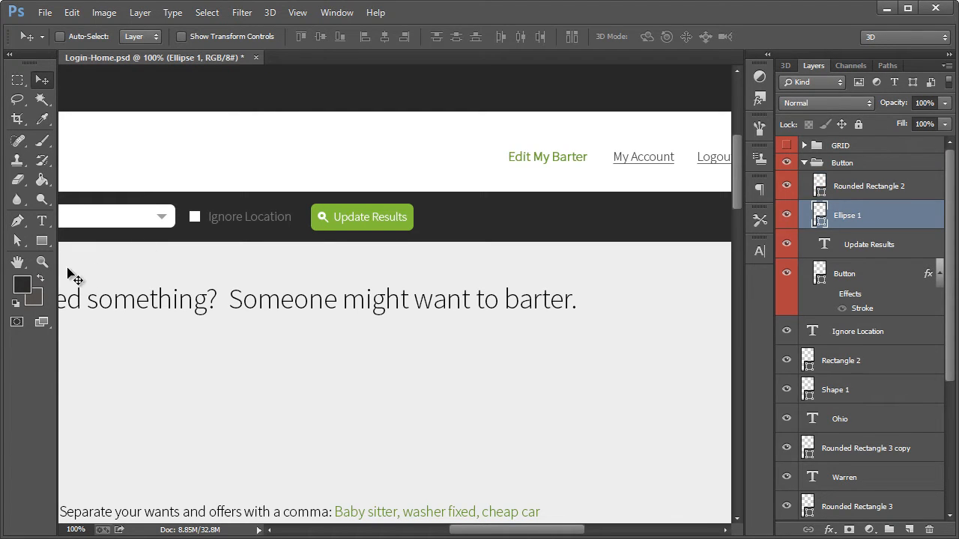
left_click(17, 246)
left_click(279, 38)
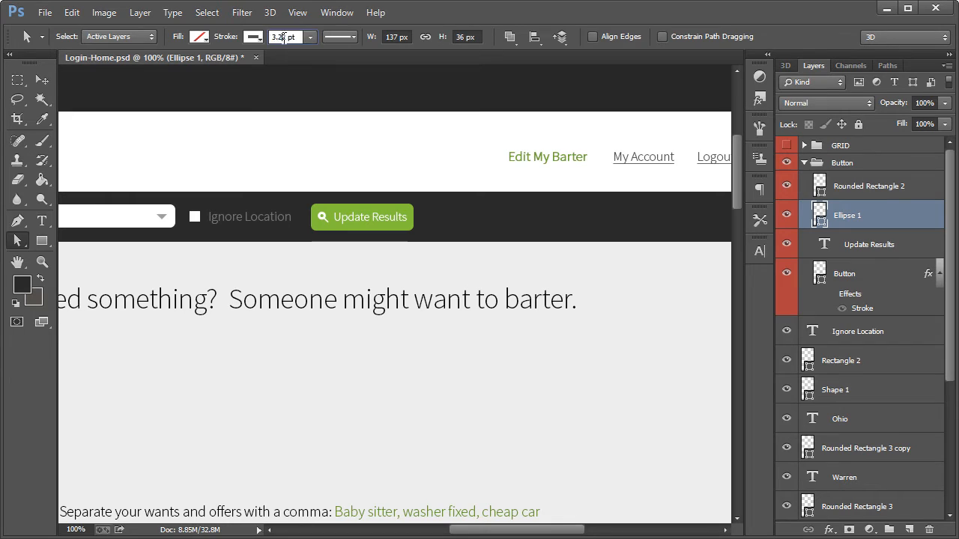
key("Right")
key("Right")
key("BackSpace")
key("BackSpace")
key("BackSpace")
key("BackSpace")
type("1")
key("Return")
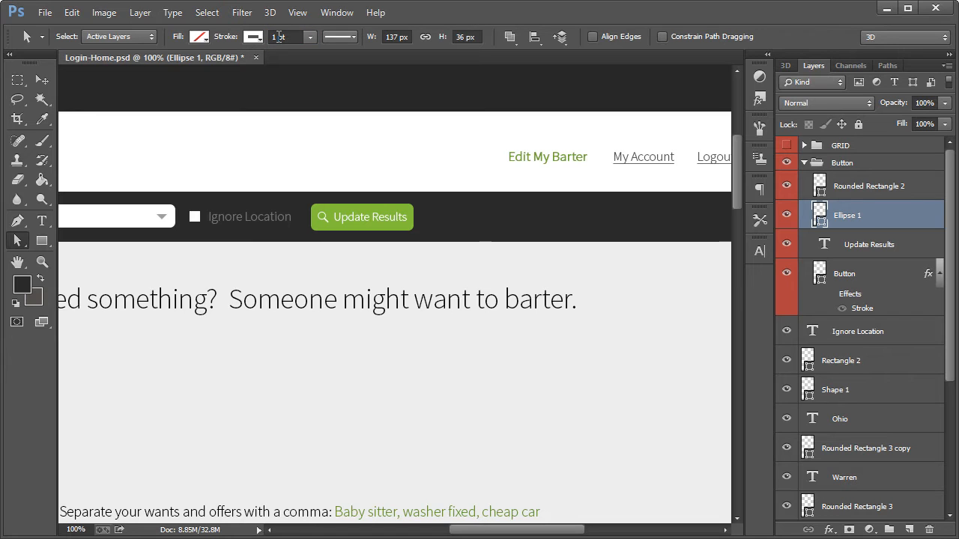
Increase the stroke width of the magnifying glass's circle to 1.5 pt
left_click(276, 37)
type(".5")
key("Return")
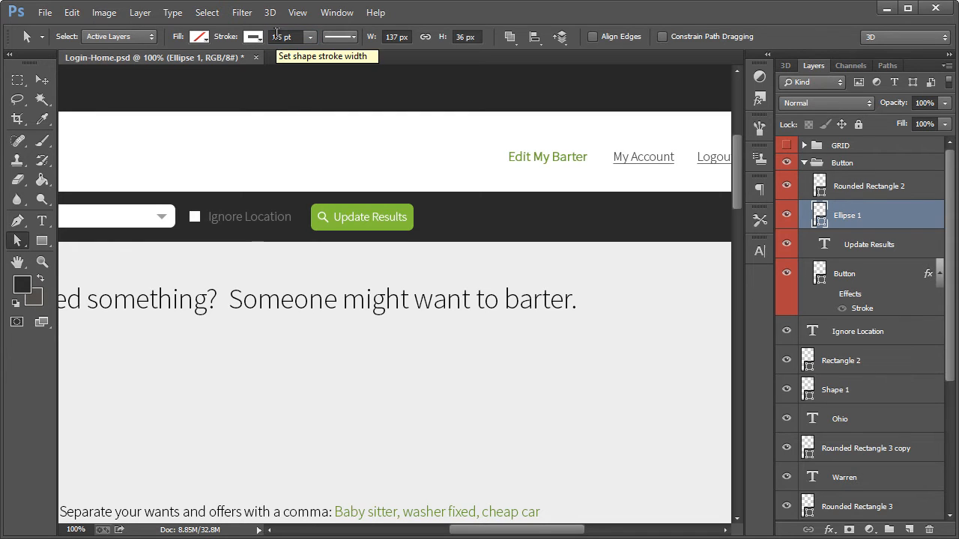
left_click(42, 80)
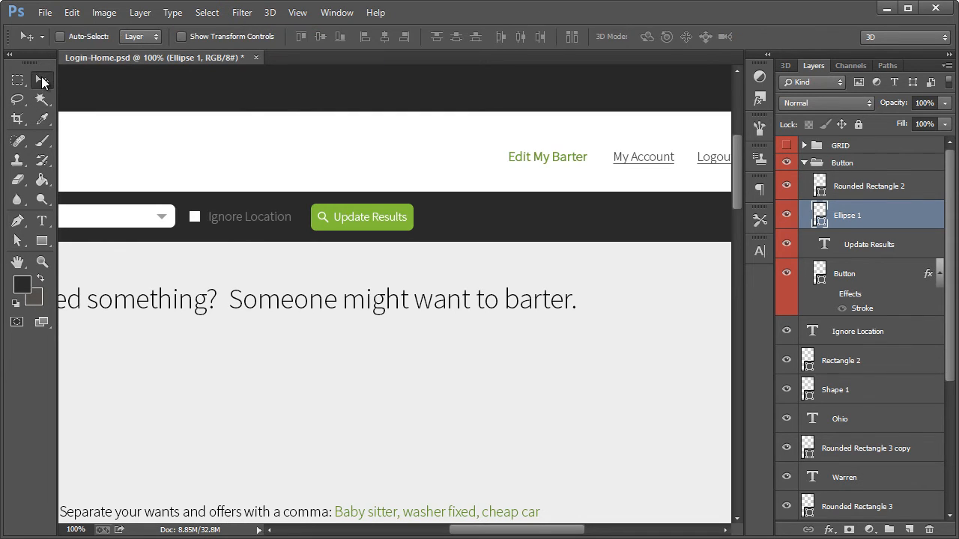
Widen the green button shape by shifting its right-hand anchor points 5 px to the right
left_click(18, 244)
left_click(874, 277)
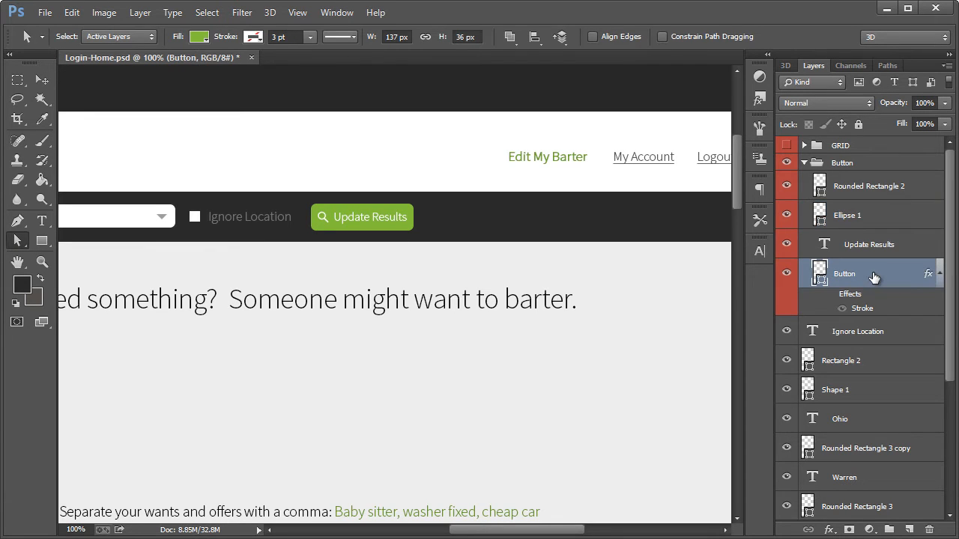
key("ctrl+h")
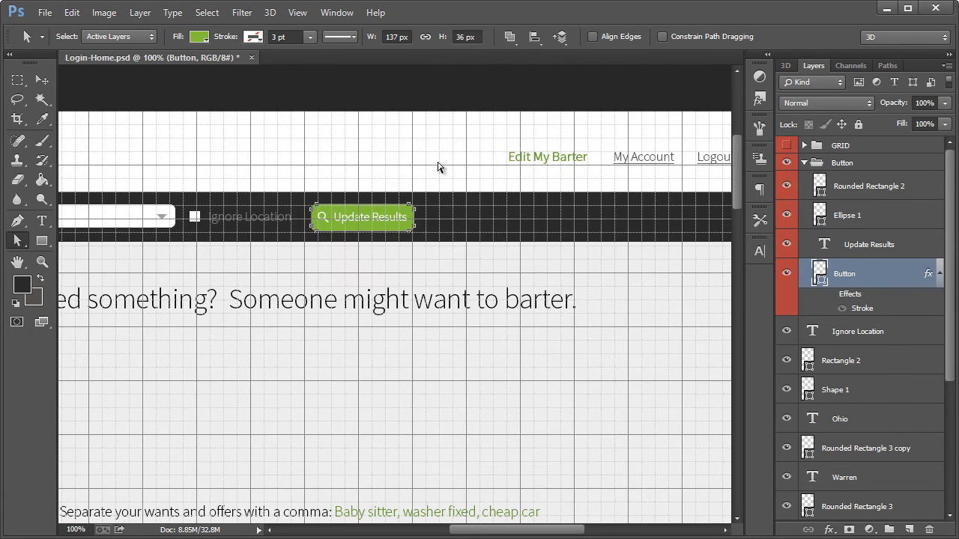
left_click_drag(434, 109, 394, 292)
key("Right")
key("Right")
key("Right")
key("Right")
key("Right")
left_click(45, 81)
key("ctrl+apostrophe")
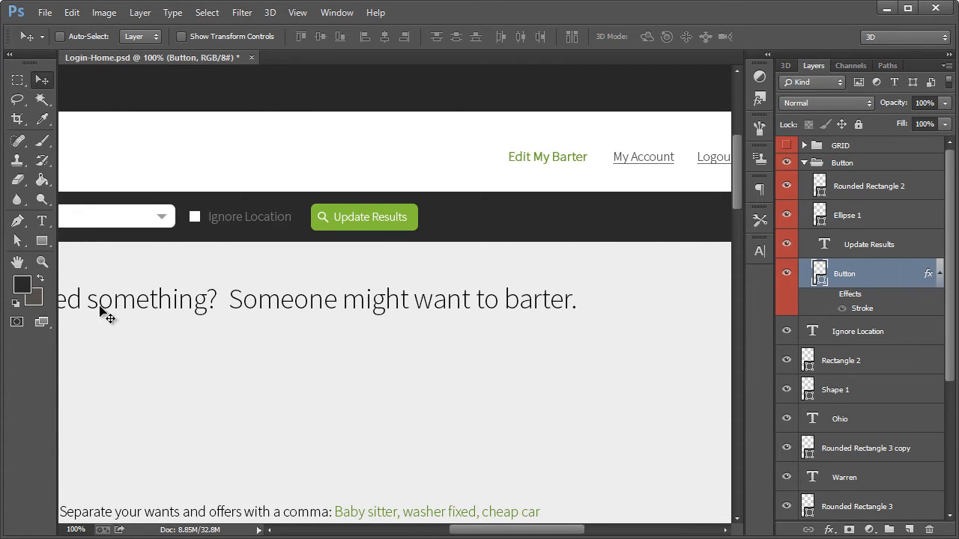
Replace the "Need something? Someone might want to barter." headline with "100% Matches" and left-align it
left_click(42, 262)
right_click(182, 260)
left_click(220, 357)
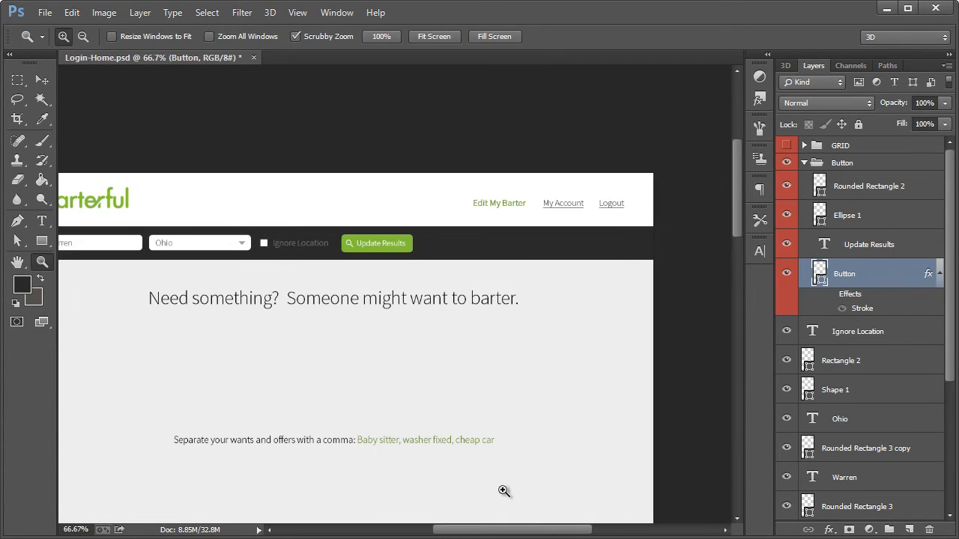
left_click_drag(524, 531, 511, 536)
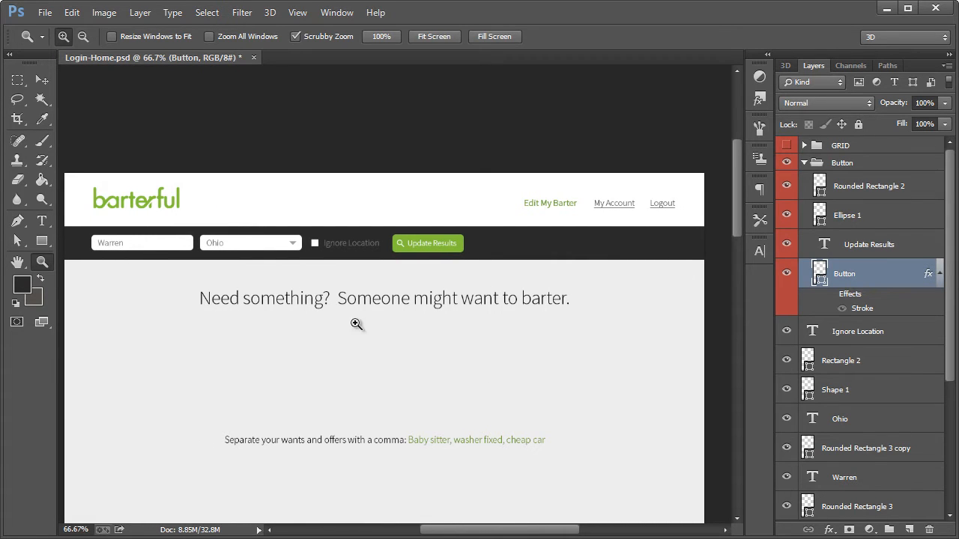
left_click(42, 80)
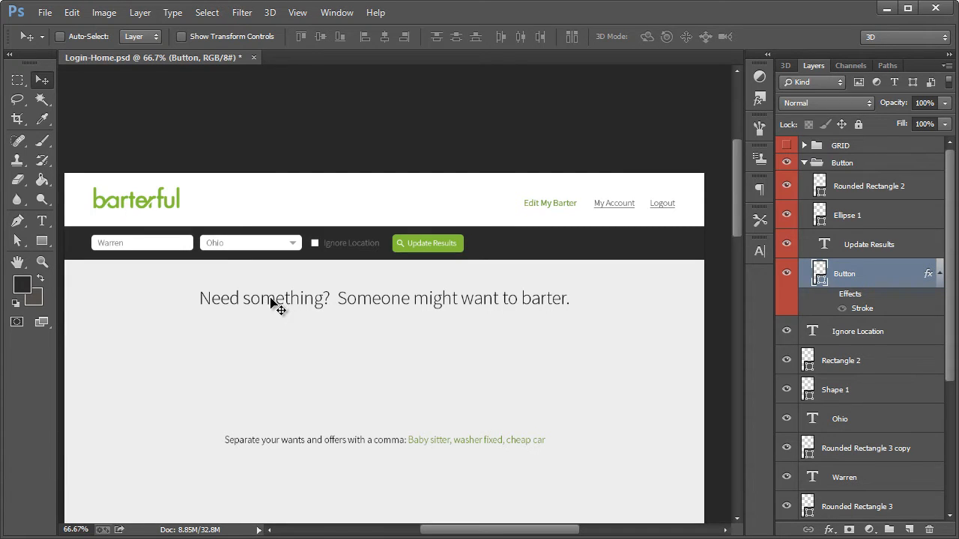
scroll(275, 298, "down", 3)
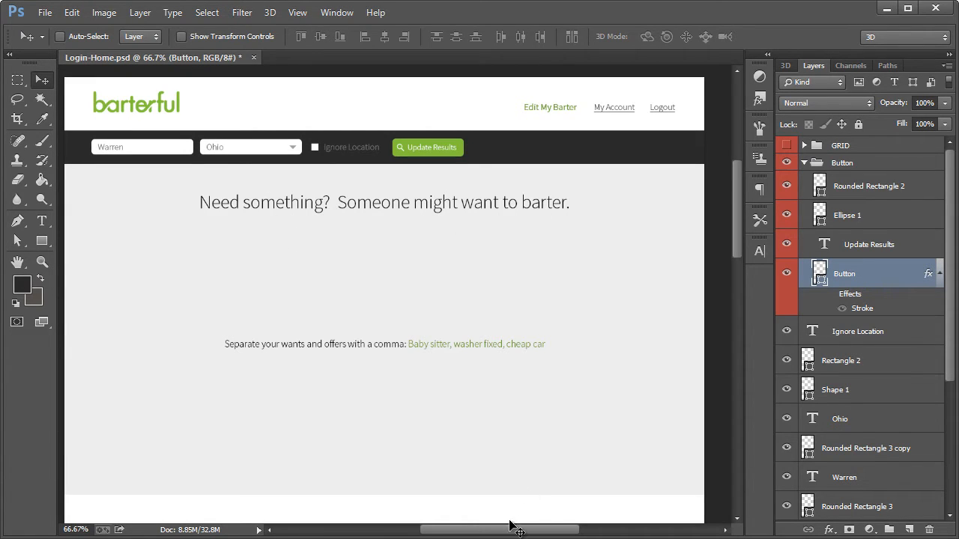
left_click_drag(509, 531, 507, 530)
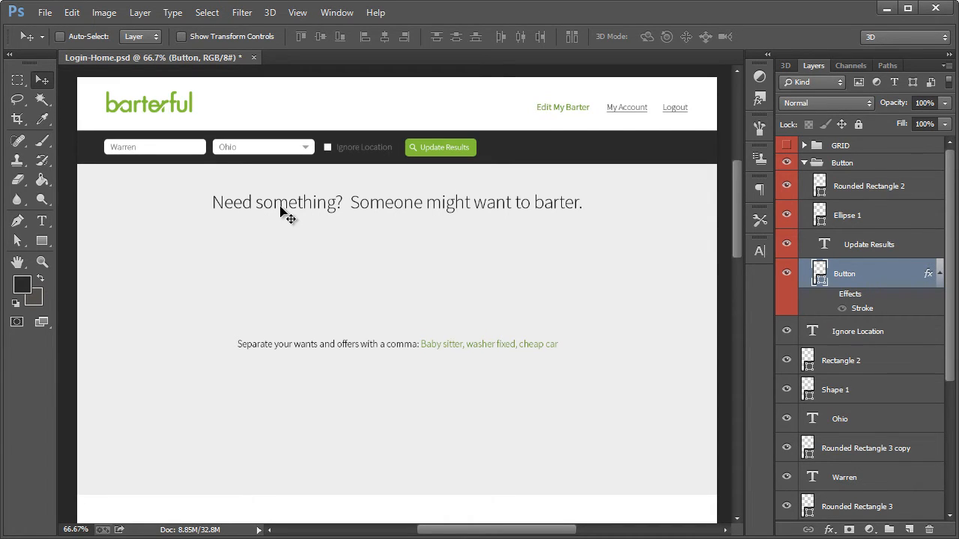
left_click(42, 220)
left_click_drag(199, 207, 603, 200)
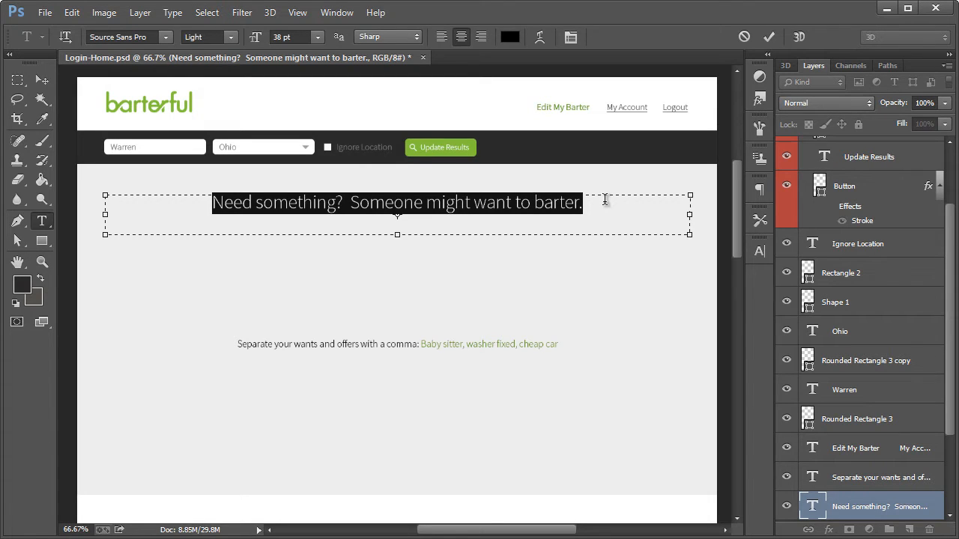
type("100% M")
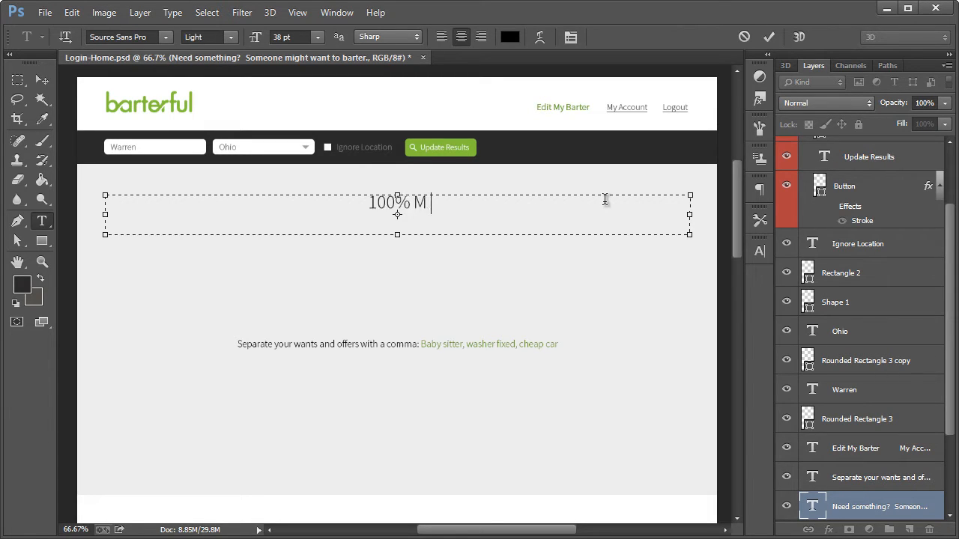
type("atches")
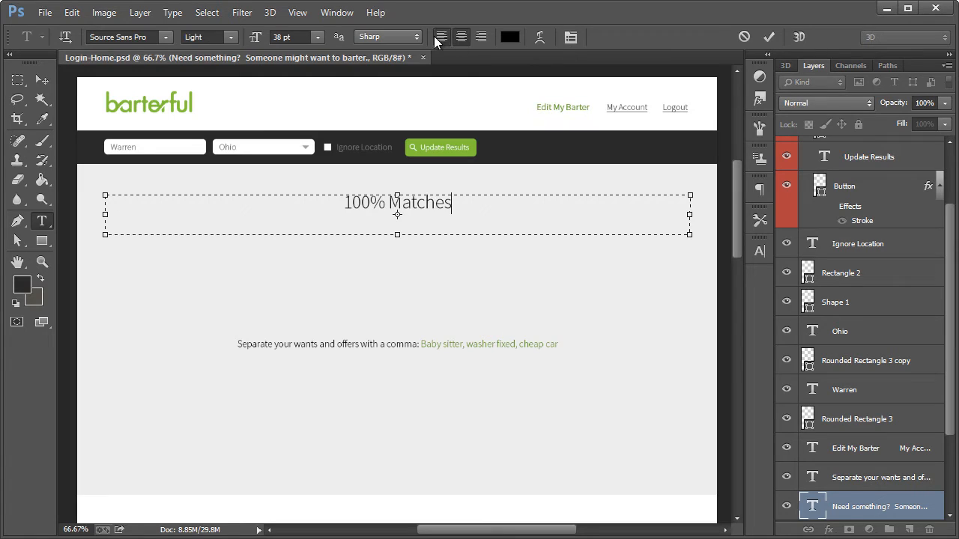
left_click(435, 38)
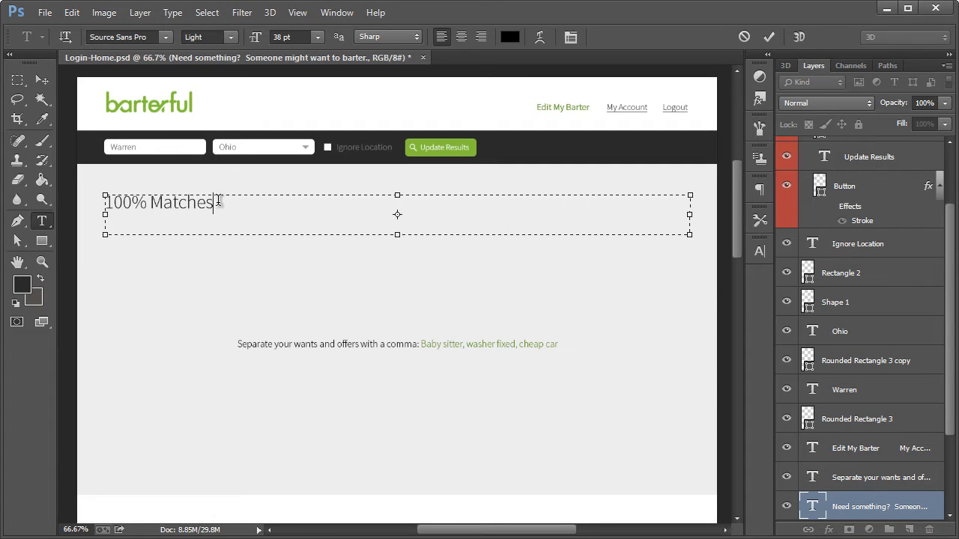
Extend the "100% Matches" headline with "(People who need what you have, and have what you need.)"
left_click_drag(218, 201, 111, 202)
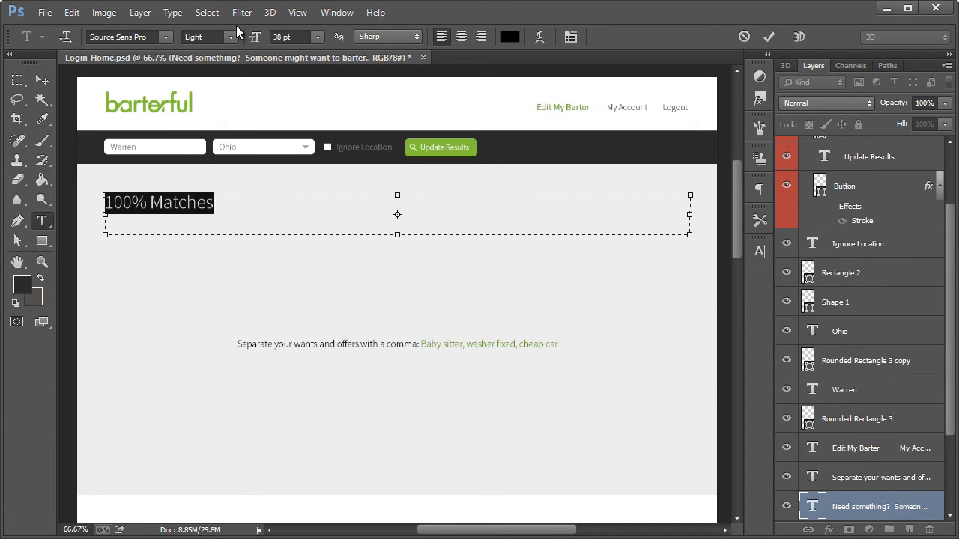
left_click(230, 207)
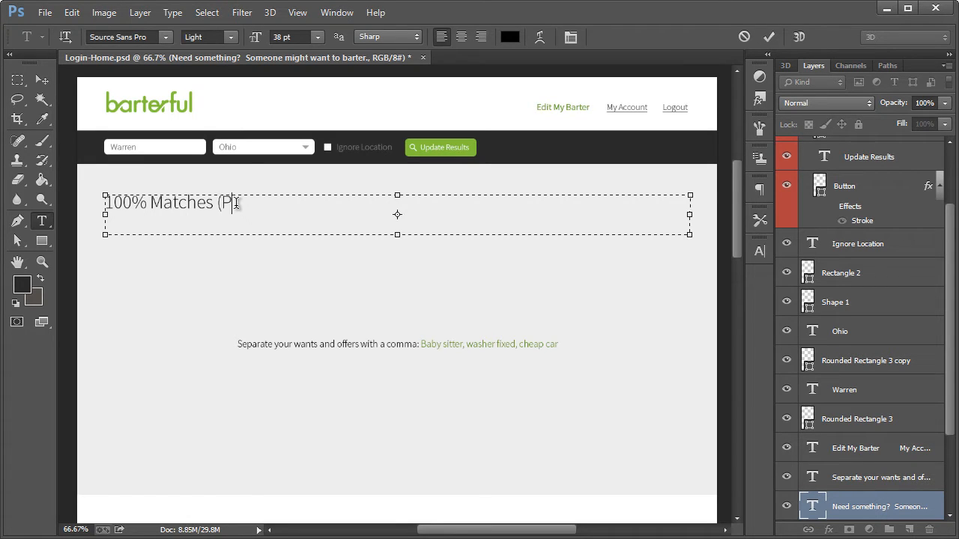
type("e who need what ")
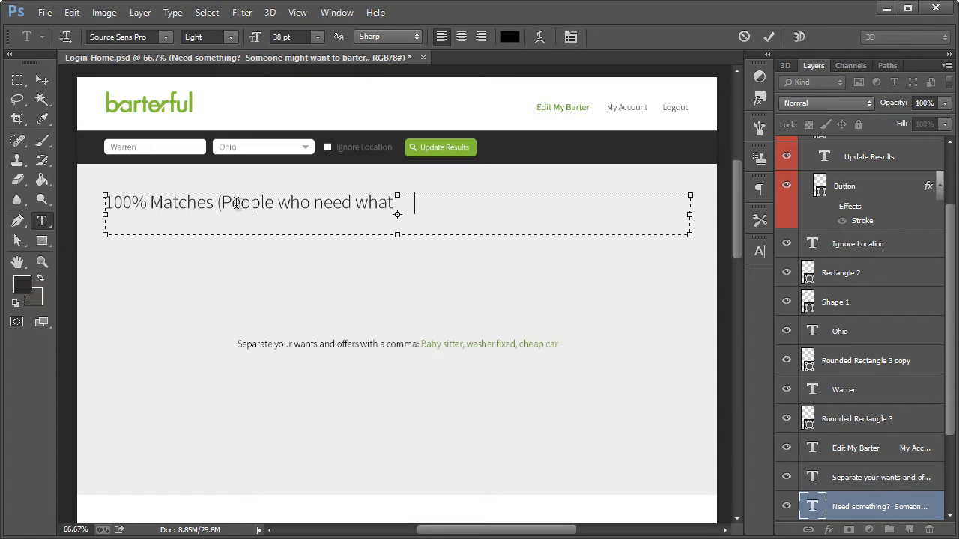
type("you have, and have ")
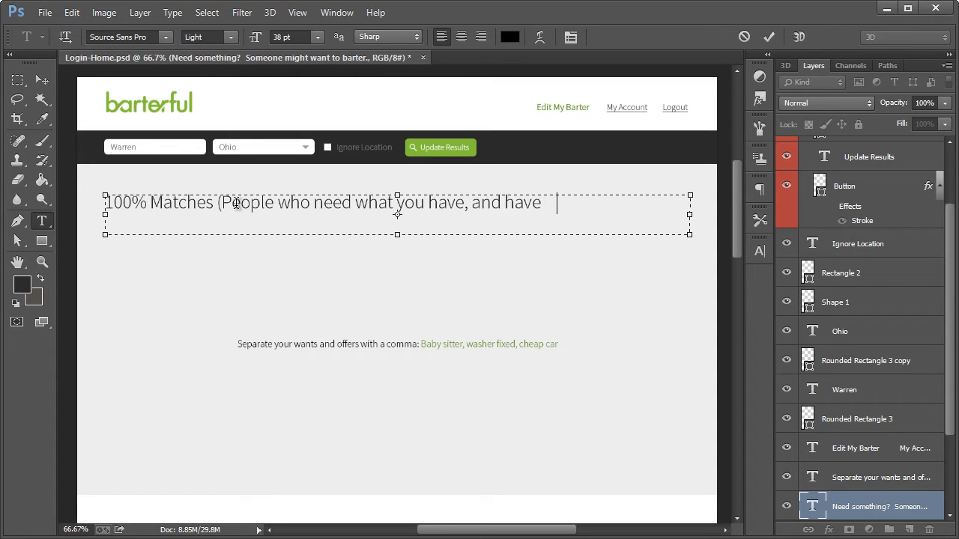
type("what you need.")
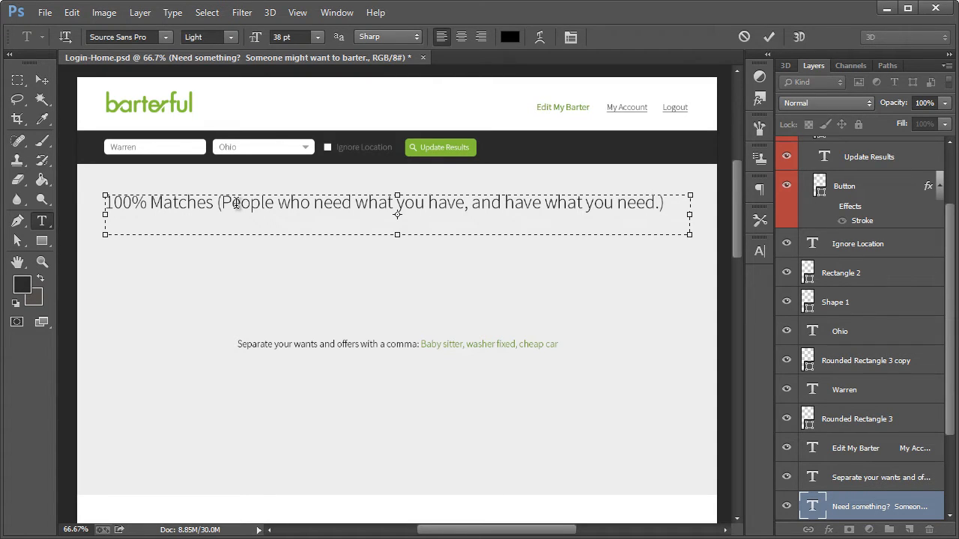
Set the font size of the whole headline to 28 pt
key("ctrl+a")
left_click(281, 35)
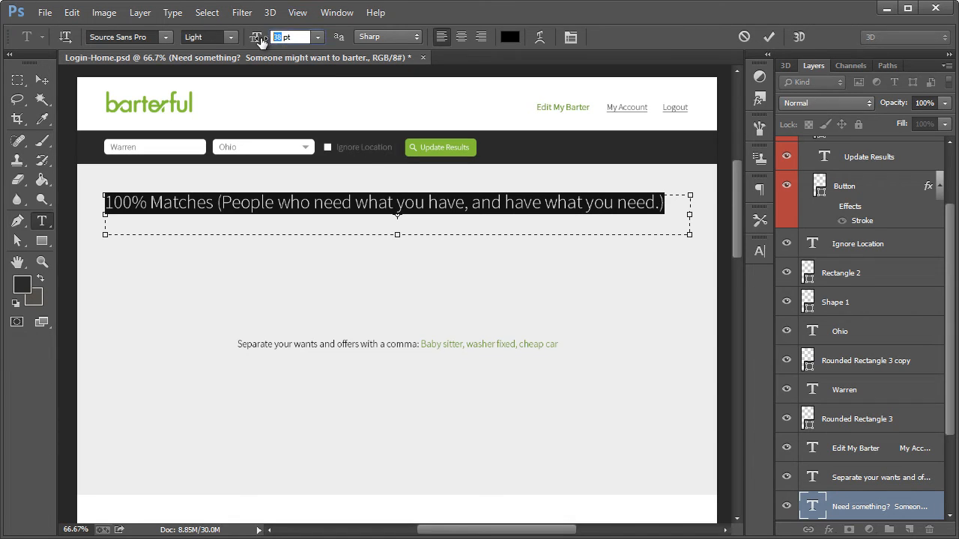
type("28")
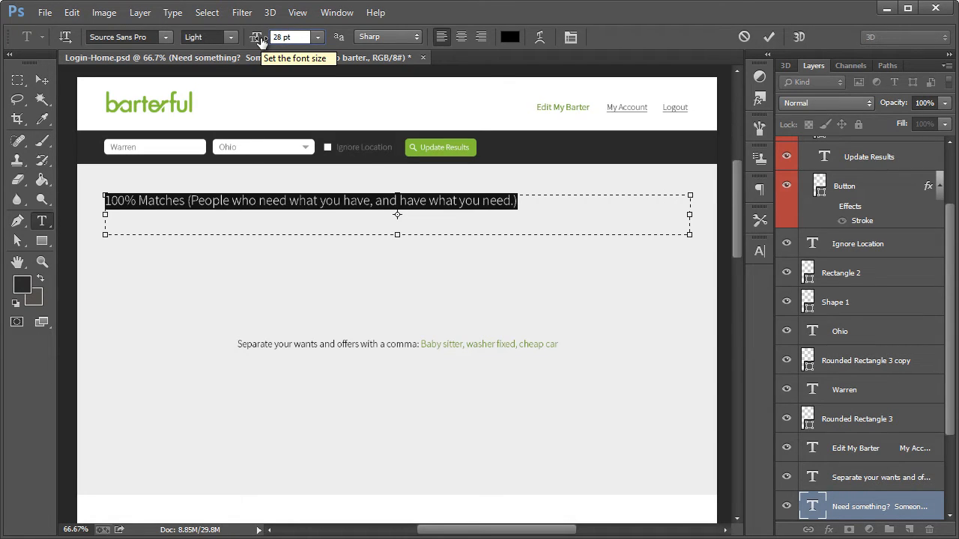
Set the words "100% Matches" in the headline to the Bold font style
left_click(184, 201)
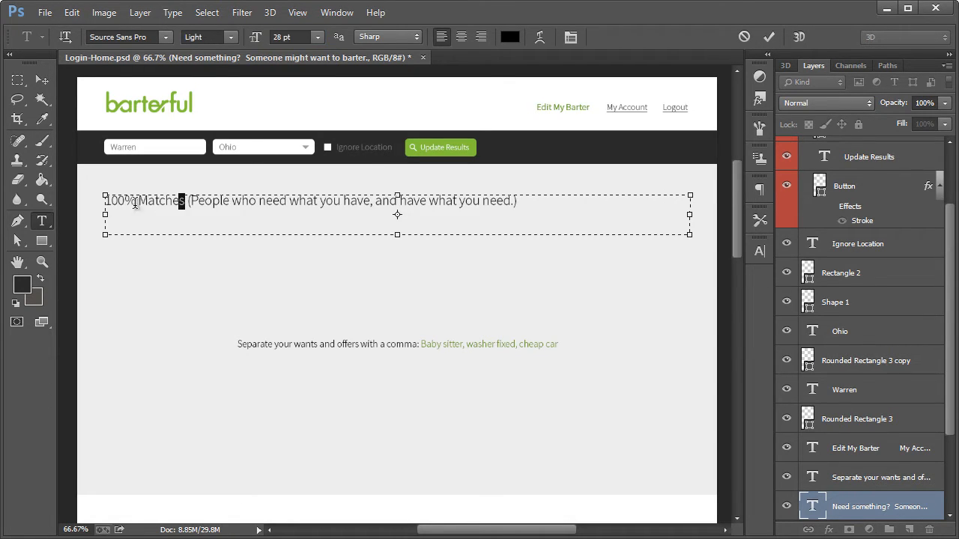
left_click_drag(184, 201, 104, 201)
left_click(230, 39)
left_click(217, 149)
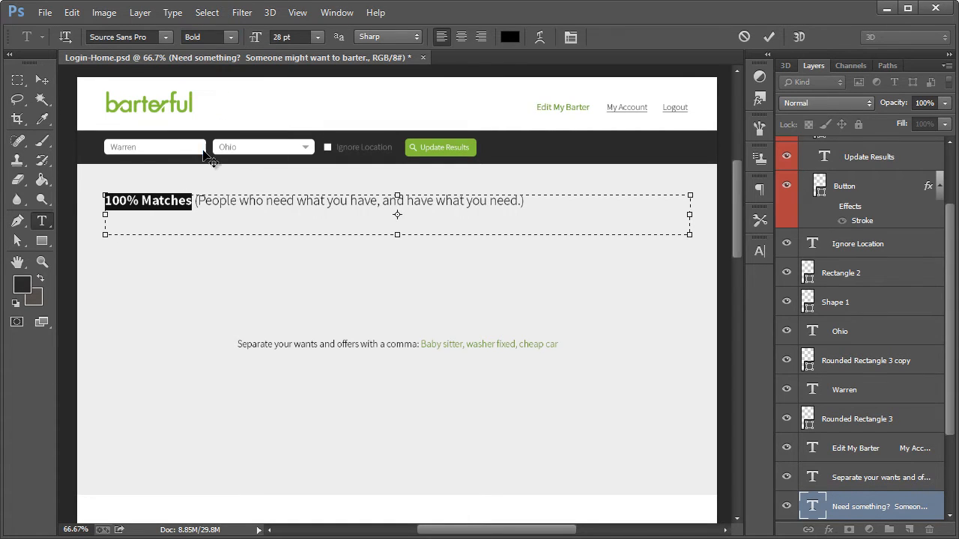
Shift the headline slightly to the right and draw a 24 × 24 px circle in front of "100% Matches"
left_click(41, 82)
left_click_drag(158, 208, 179, 203)
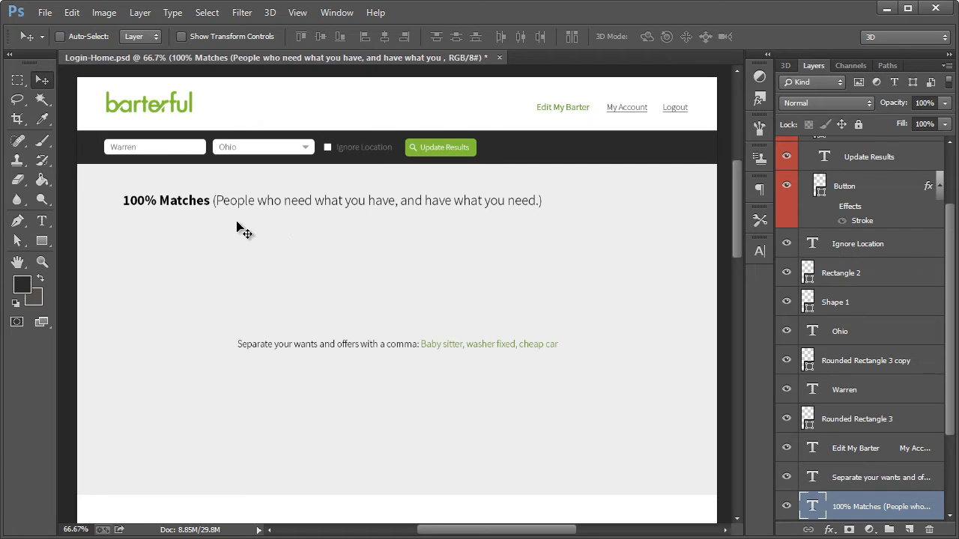
key("z")
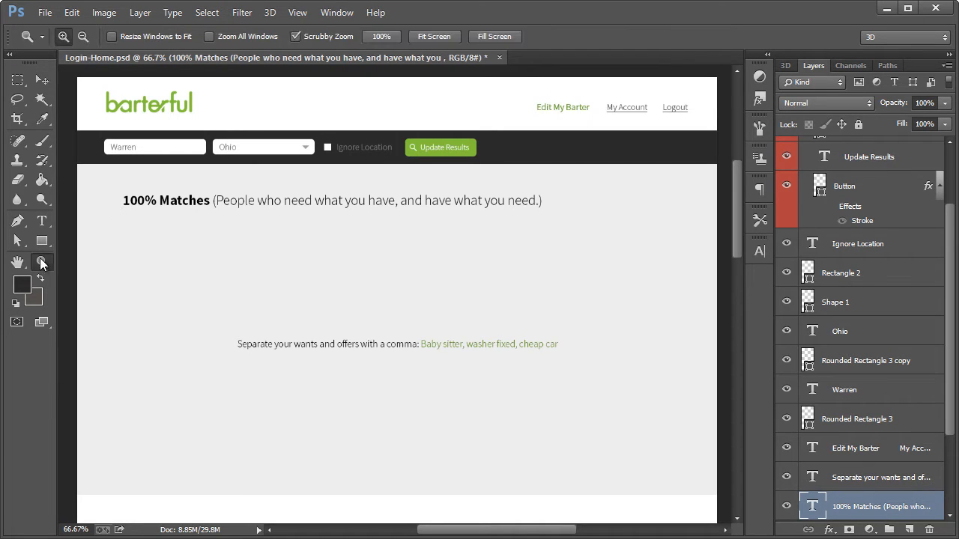
left_click(104, 204)
left_click(106, 205)
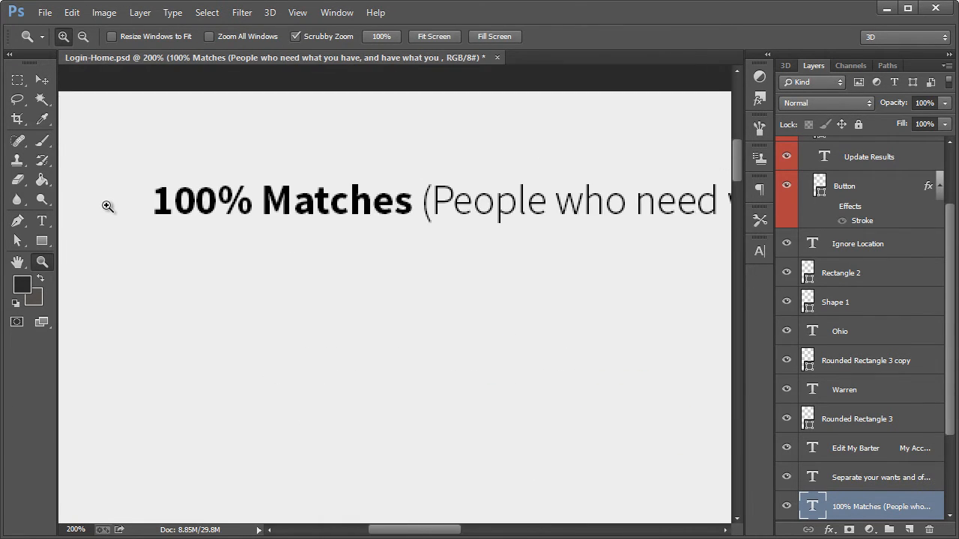
left_click_drag(45, 239, 92, 266)
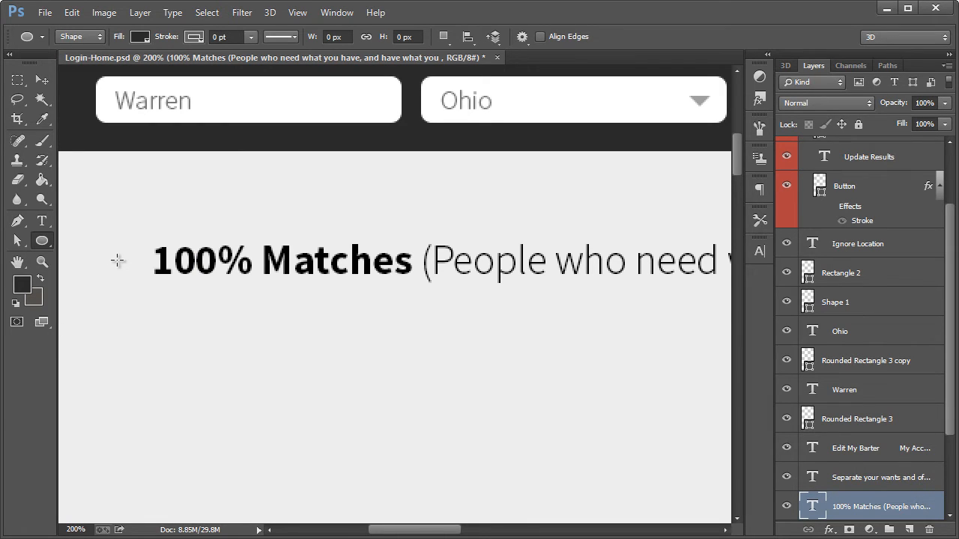
left_click_drag(119, 260, 150, 277)
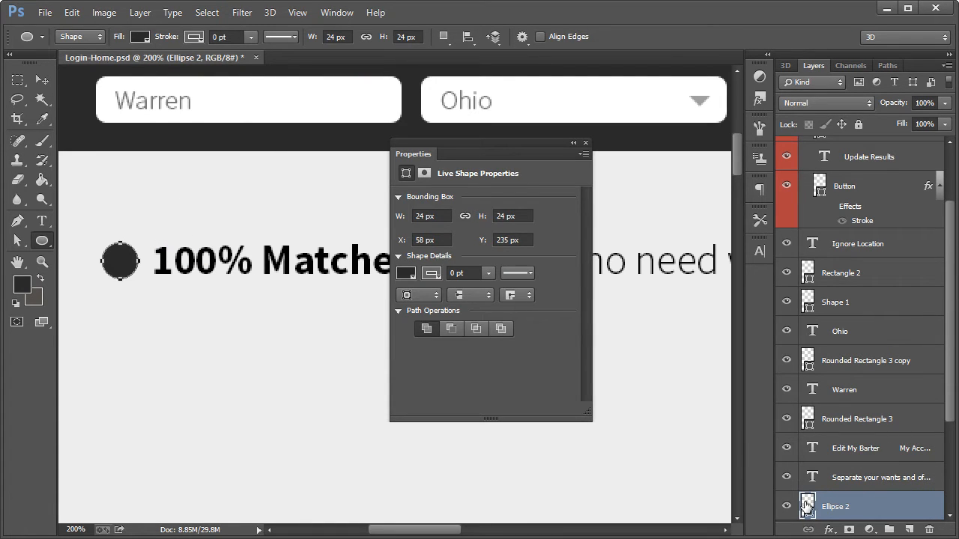
Fill the circle beside the headline with the green sampled from the "Update Results" button
scroll(278, 284, "down", 5)
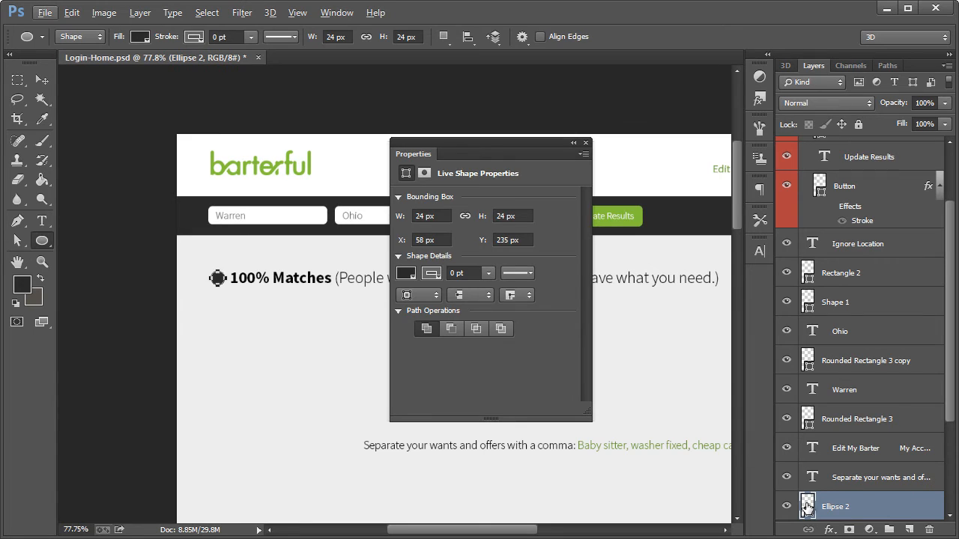
double_click(806, 507)
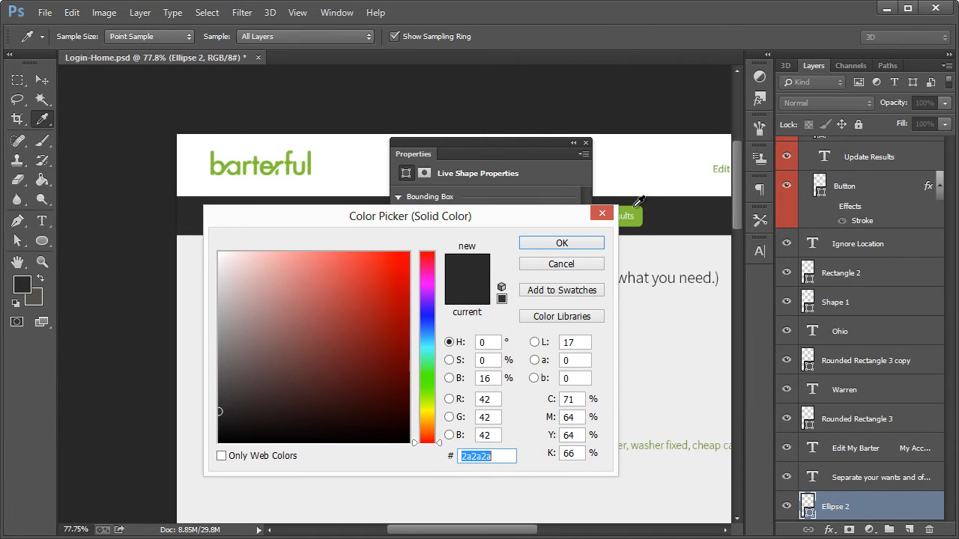
left_click(636, 204)
left_click(561, 243)
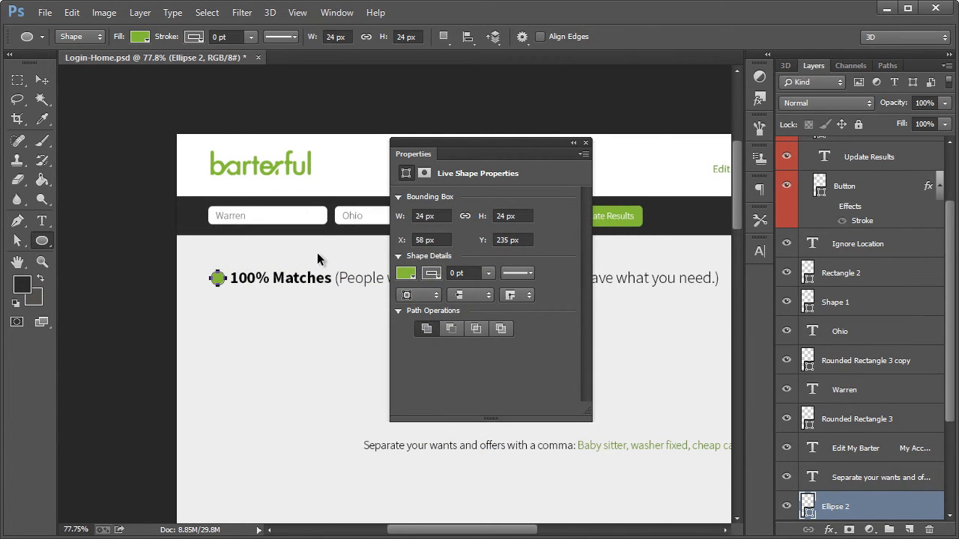
key("ctrl+h")
key("ctrl+h")
left_click(586, 142)
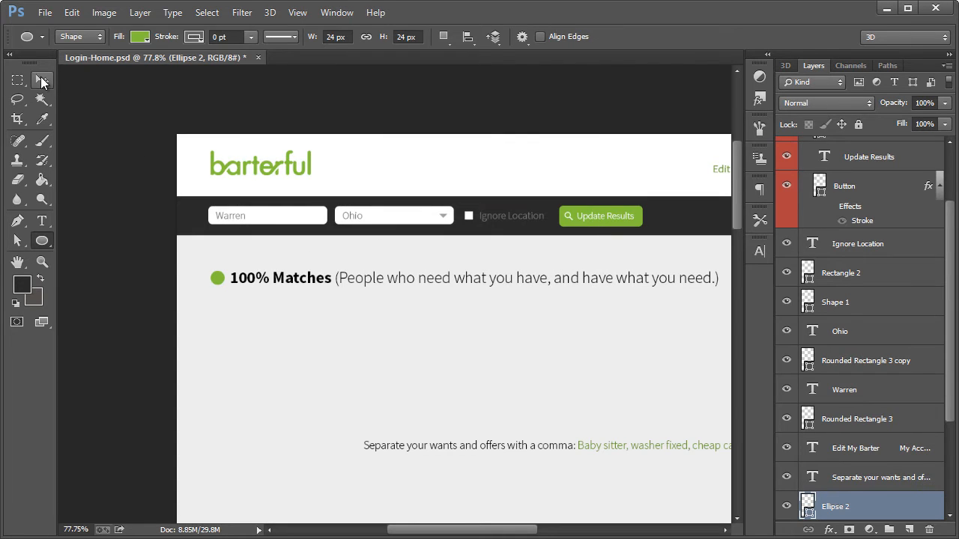
Delete the "Separate your wants and offers with a comma" text layer from the page
left_click(41, 80)
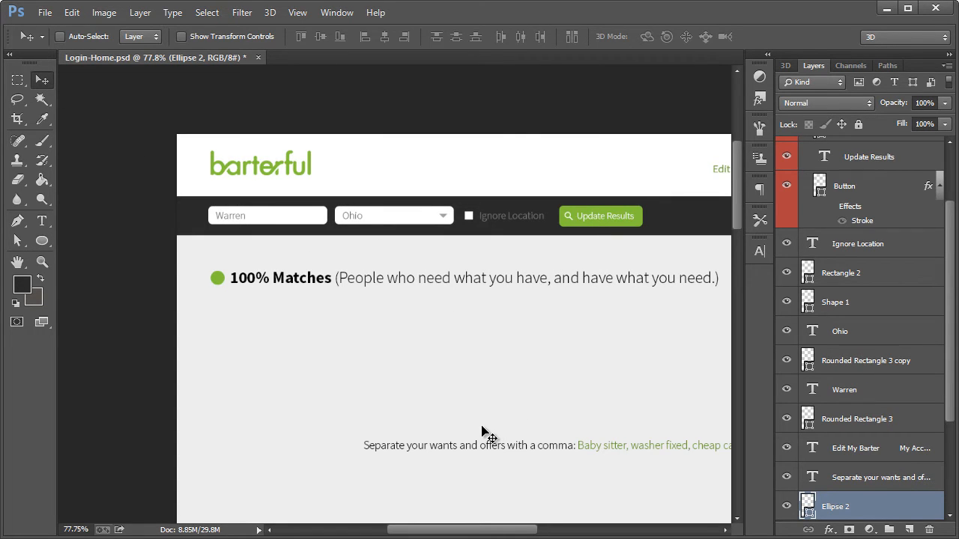
left_click(469, 448, "ctrl")
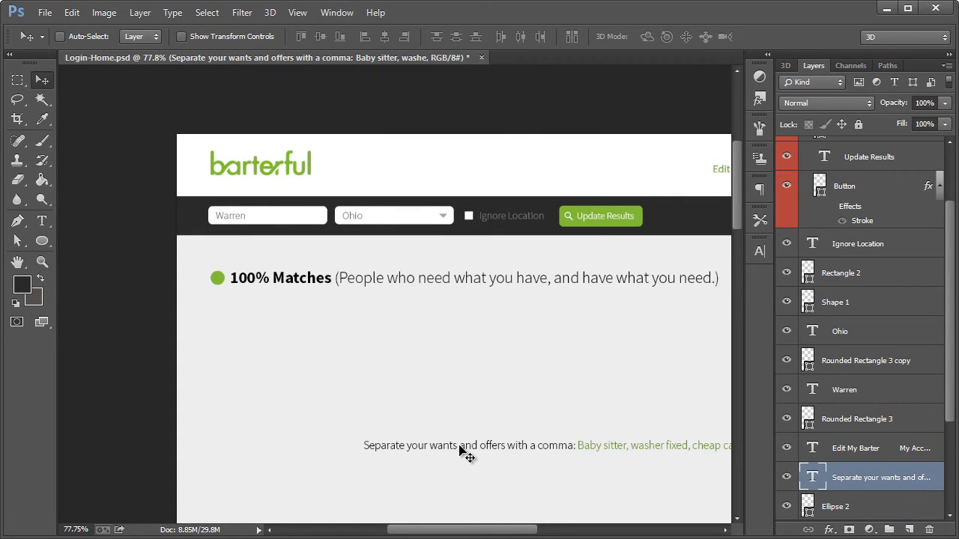
key("Delete")
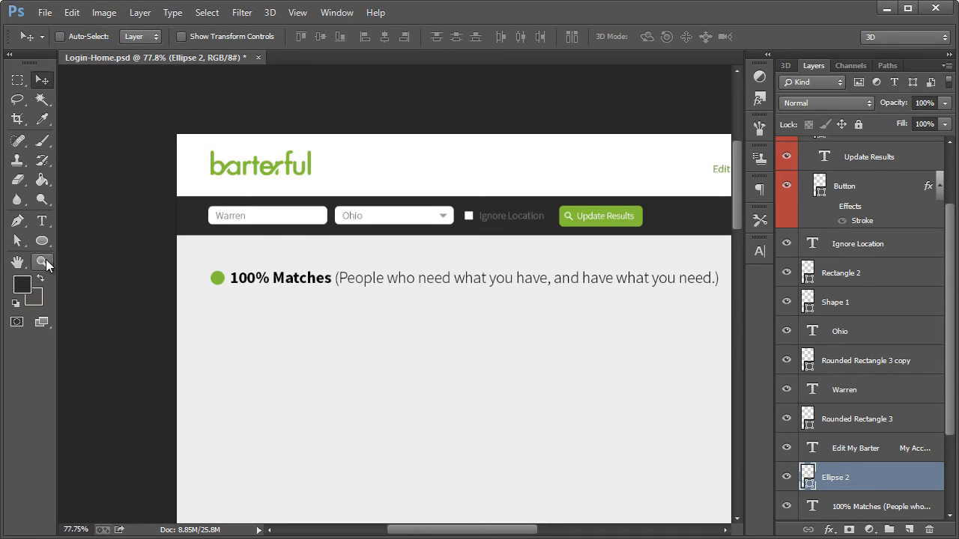
Show the GRID layer group over the page layout
left_click(42, 261)
scroll(432, 308, "down", 2)
key("alt")
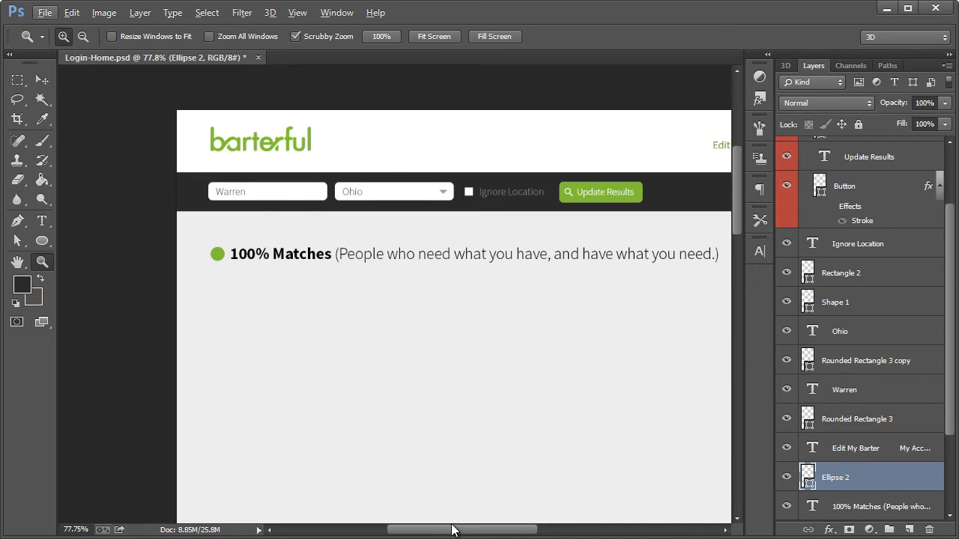
left_click_drag(454, 530, 493, 530)
left_click(425, 382, "alt")
scroll(370, 385, "down", 3)
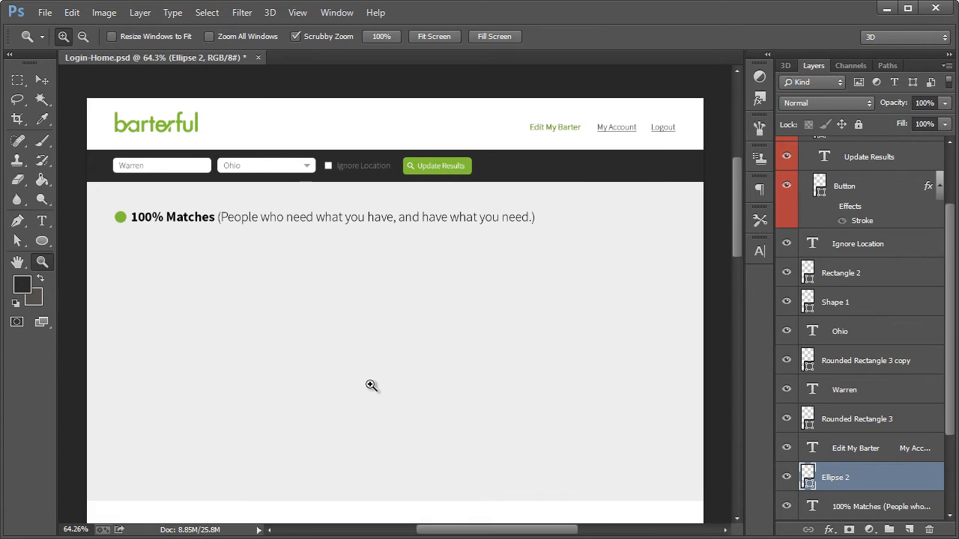
scroll(361, 366, "down", 1)
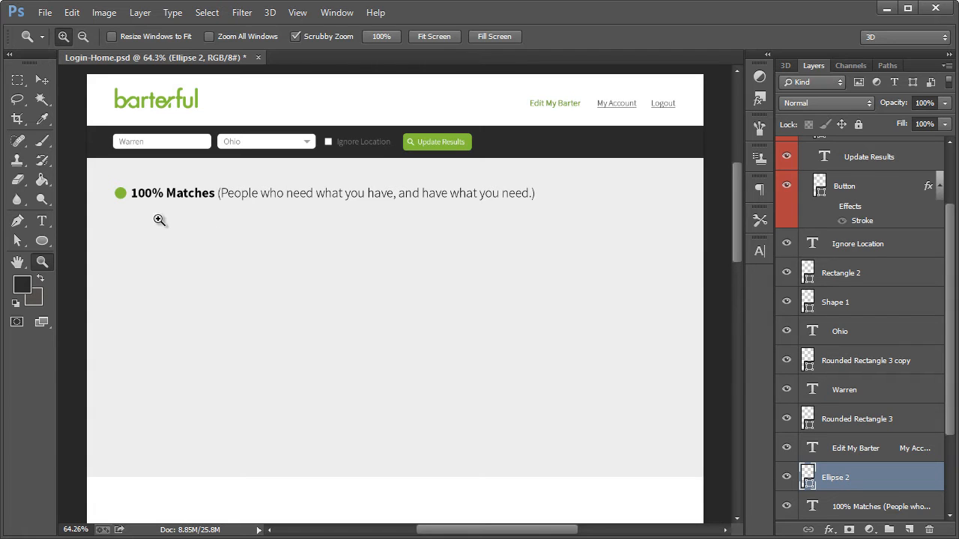
scroll(840, 202, "up", 3)
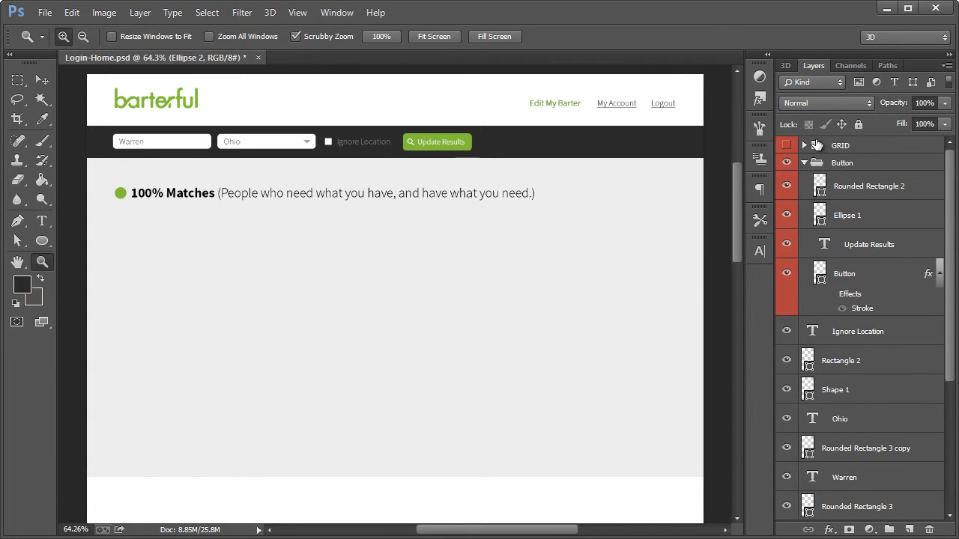
left_click(786, 146)
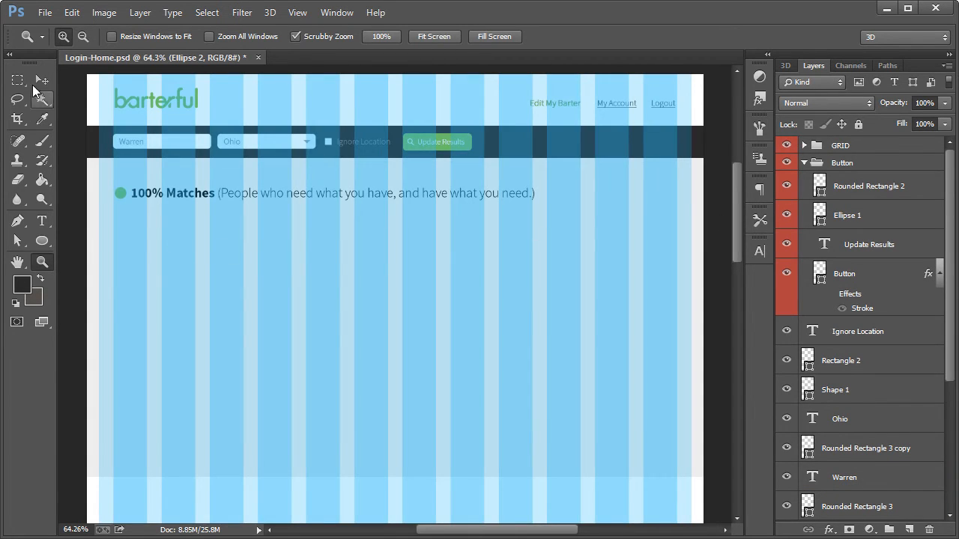
Draw a rectangle about 368 × 223 px below the "100% Matches" headline, starting at the first grid column
left_click(42, 81)
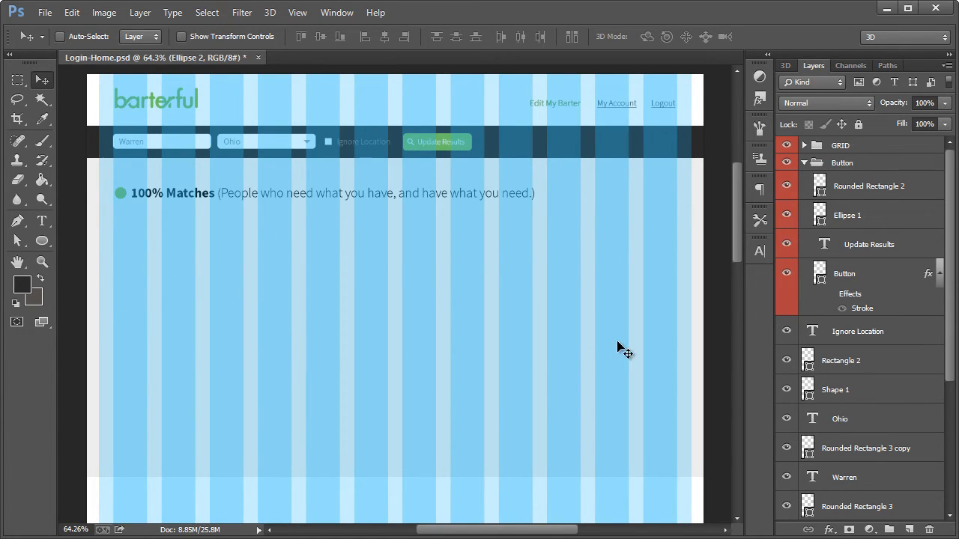
left_click_drag(42, 241, 80, 241)
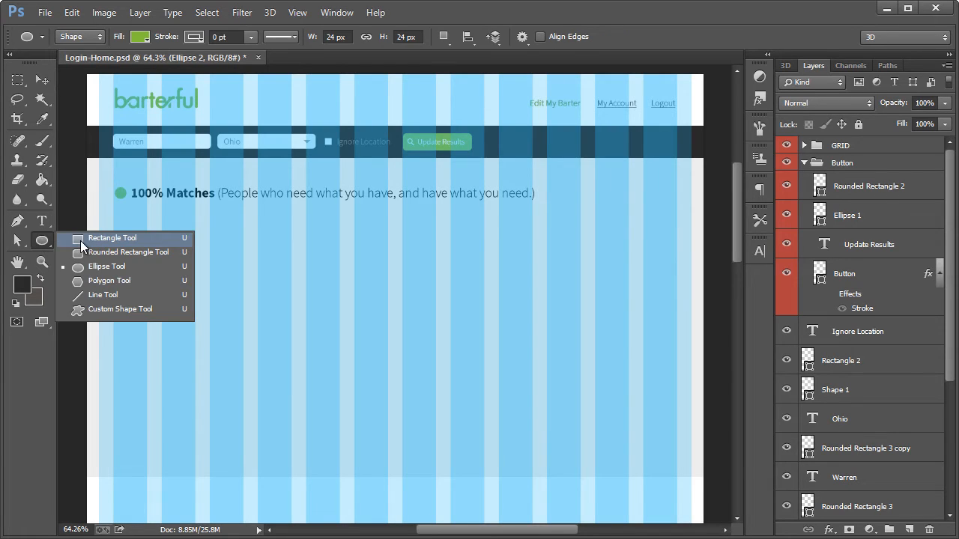
left_click(80, 239)
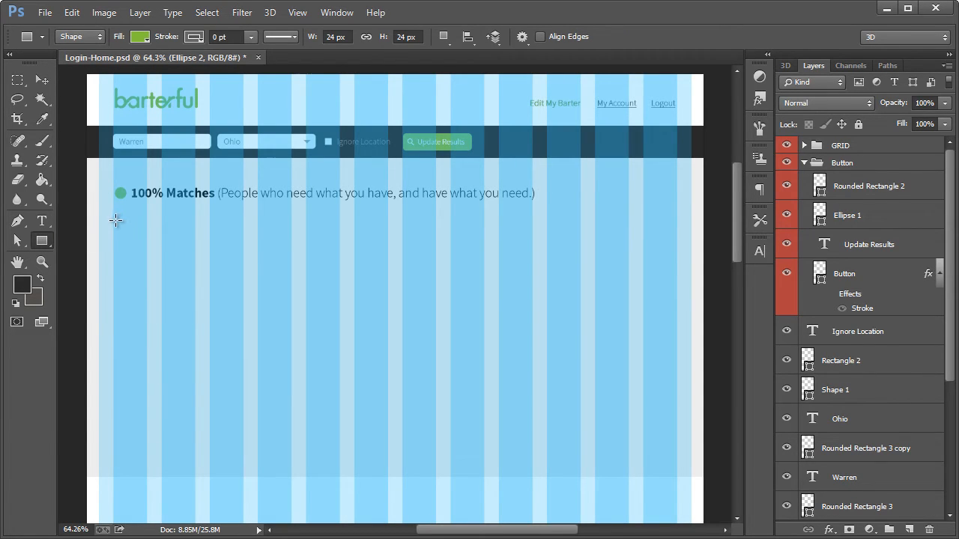
left_click_drag(113, 221, 291, 329)
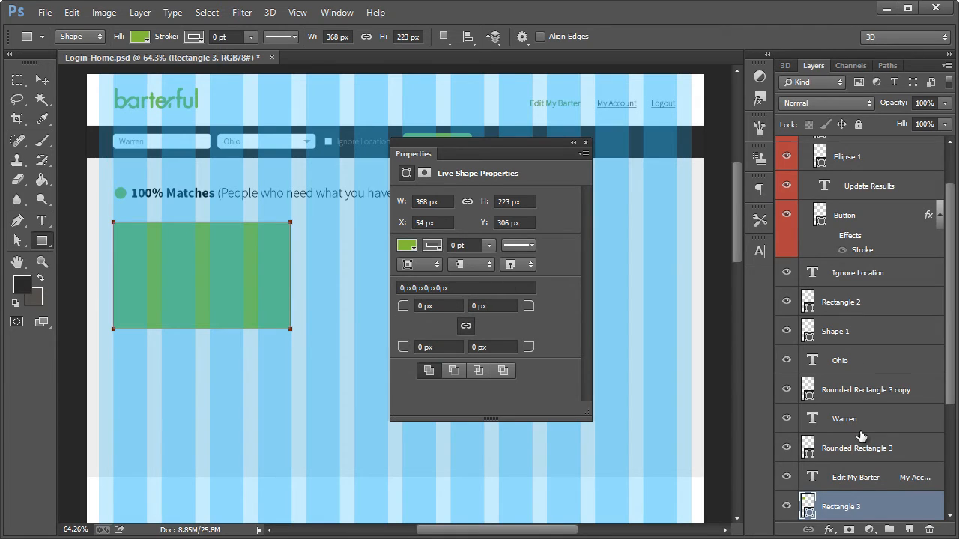
Fill the new rectangle below the headline with white
double_click(808, 509)
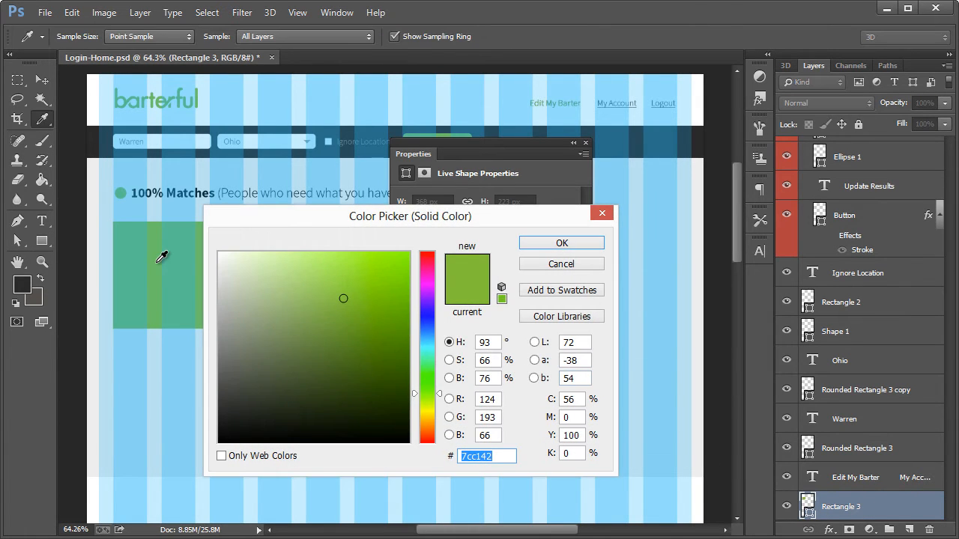
left_click_drag(239, 267, 184, 241)
left_click(561, 243)
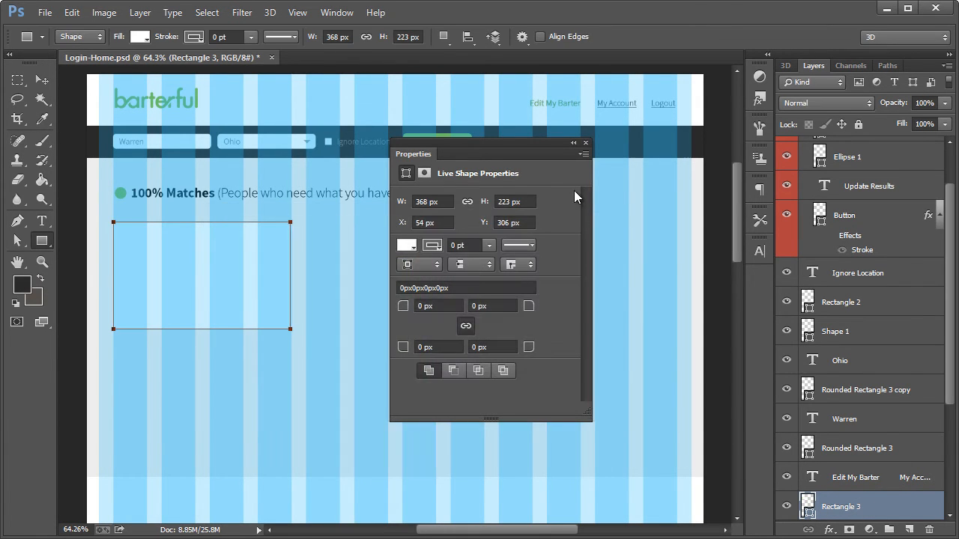
left_click(585, 143)
Hide the GRID layer group
key("ctrl+h")
key("ctrl+h")
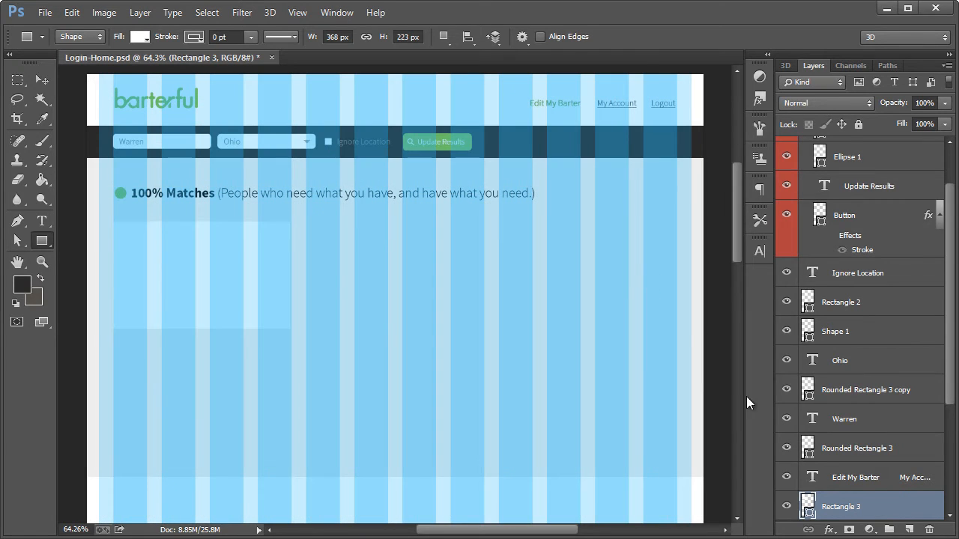
scroll(895, 206, "up", 2)
left_click(785, 145)
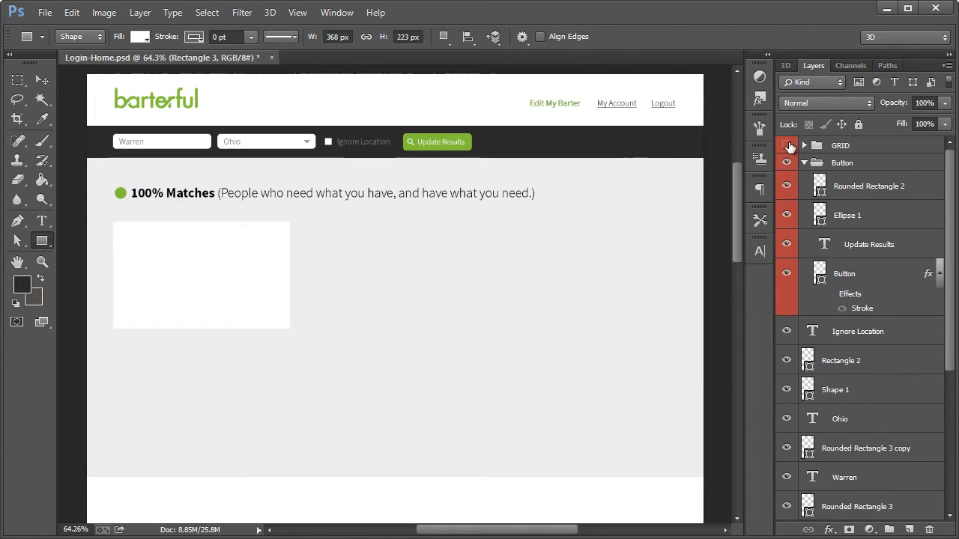
Add a Stroke layer effect to the white rectangle and open its settings
left_click(41, 263)
left_click(149, 280)
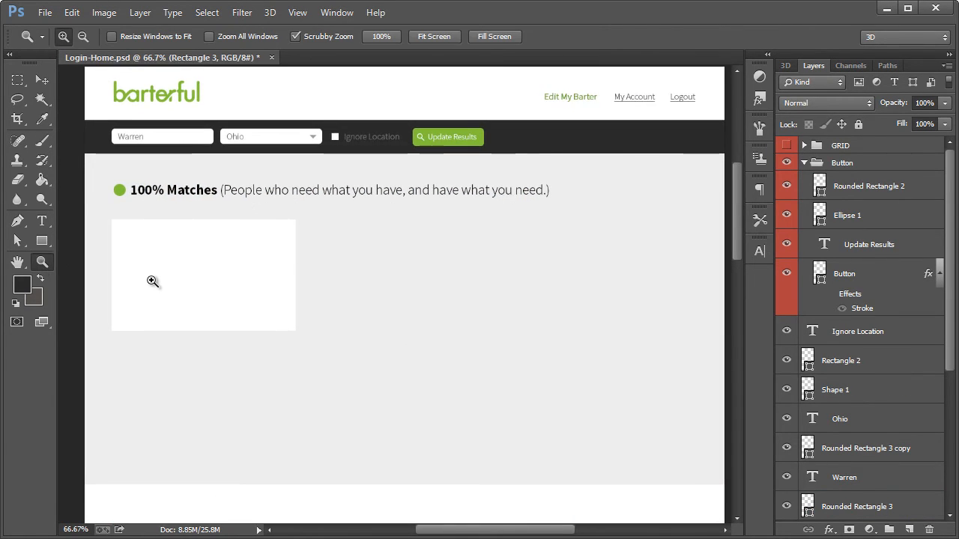
left_click(153, 271)
left_click(41, 80)
scroll(854, 450, "down", 2)
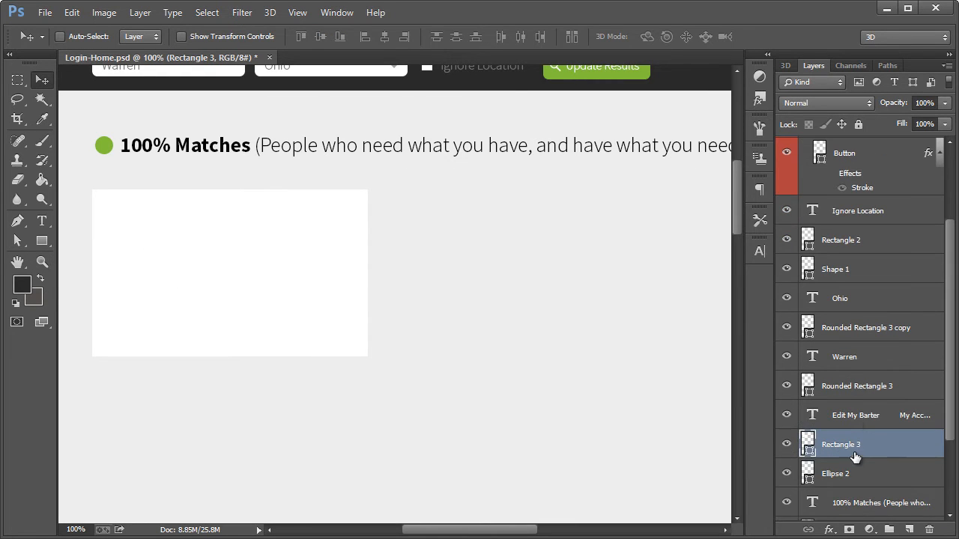
double_click(942, 449)
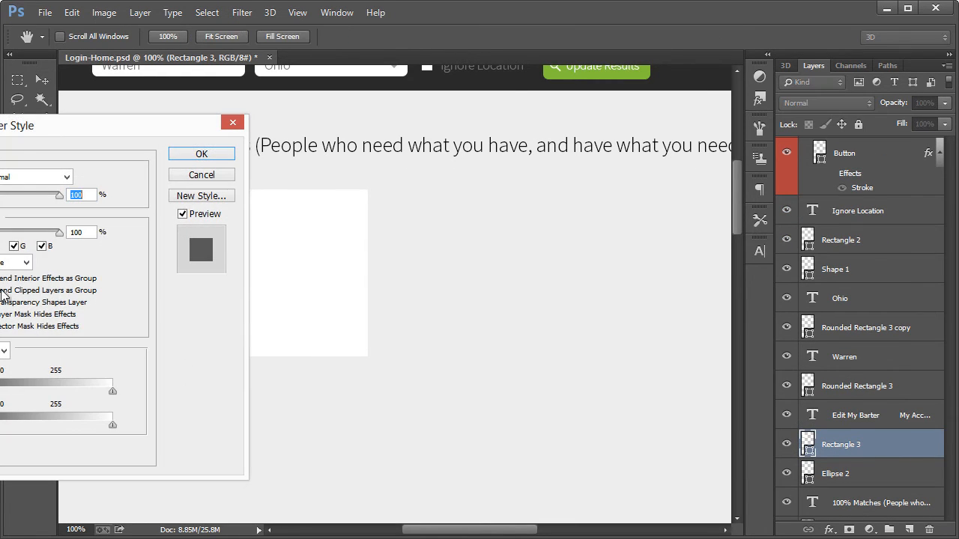
left_click_drag(49, 130, 592, 129)
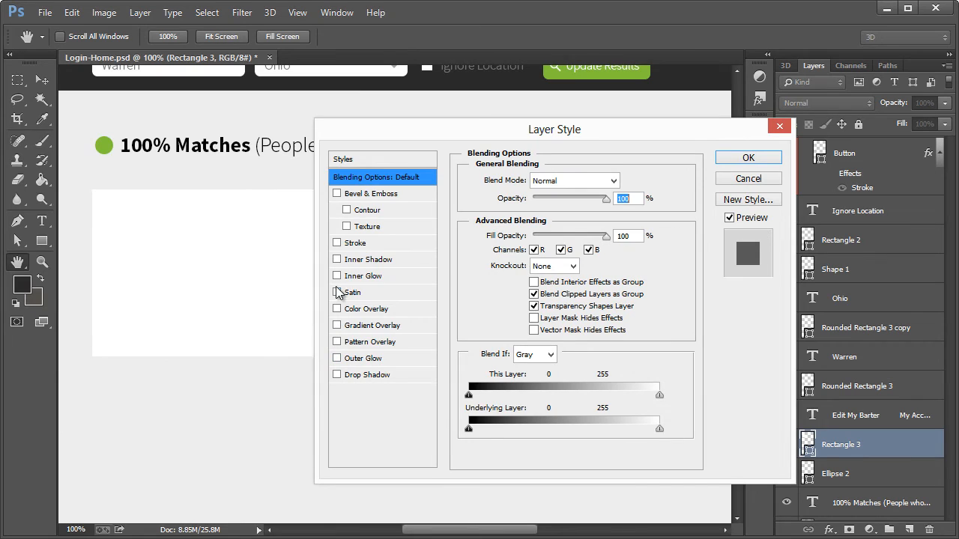
left_click(337, 244)
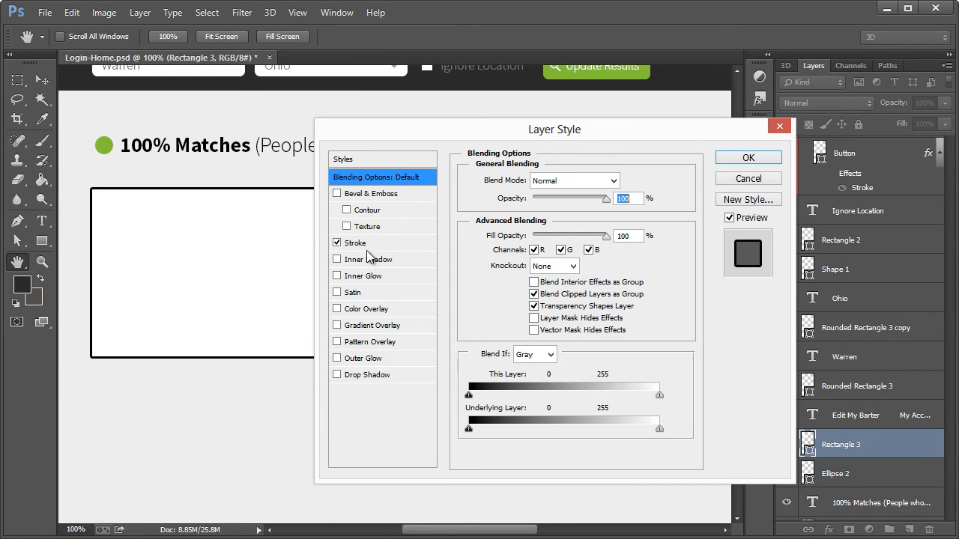
left_click(359, 244)
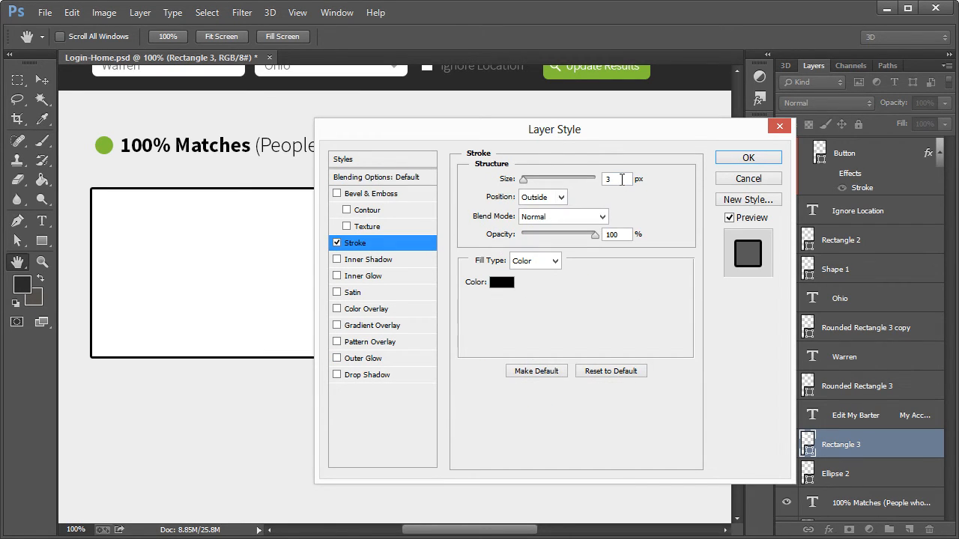
Set the rectangle's stroke size to 1 px and its color to light gray #d0d0d0
double_click(616, 179)
type("1")
left_click(507, 284)
mouse_move(258, 311)
left_mouse_down()
mouse_move(209, 317)
mouse_move(258, 314)
mouse_move(216, 311)
mouse_move(220, 278)
mouse_move(217, 287)
left_mouse_up()
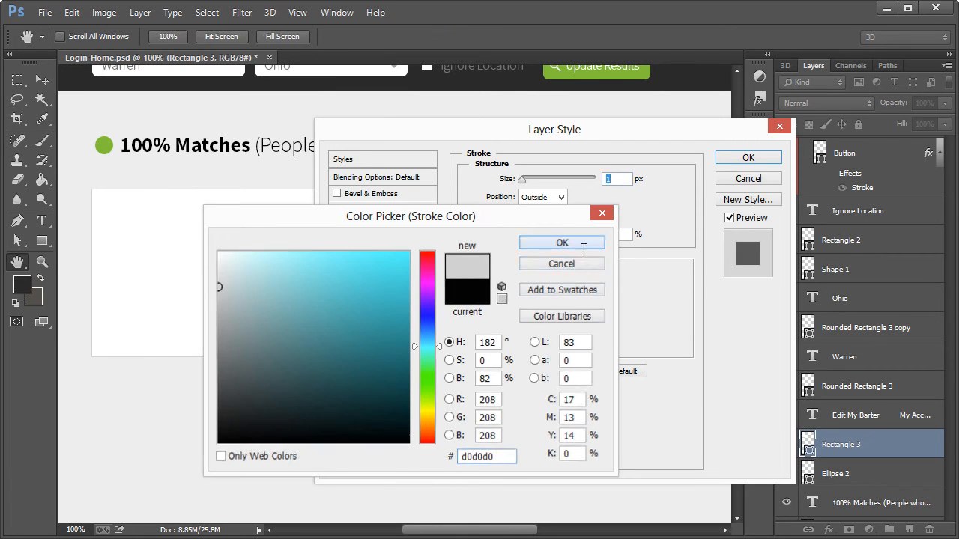
left_click(562, 243)
left_click(745, 158)
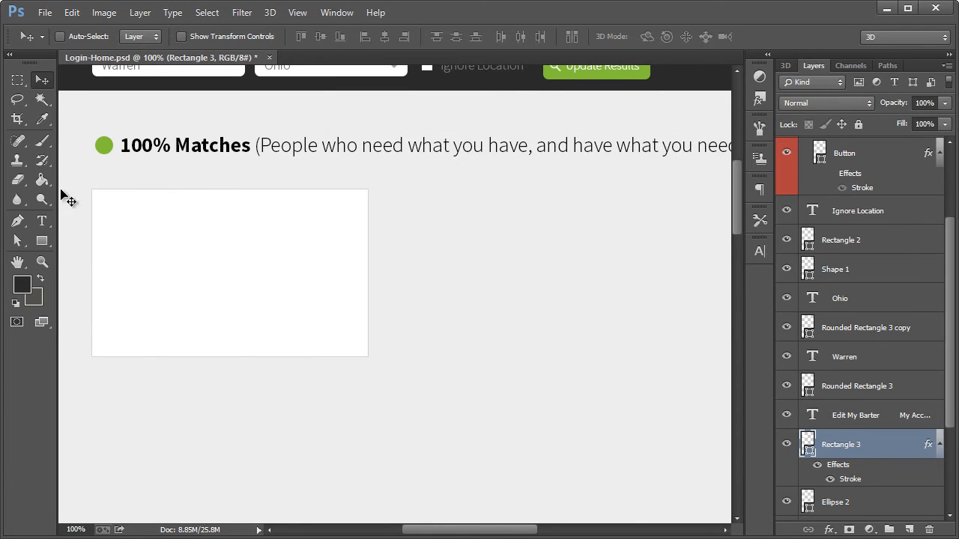
Add the text "Their wants" near the upper-left corner of the white rectangle
left_click(42, 222)
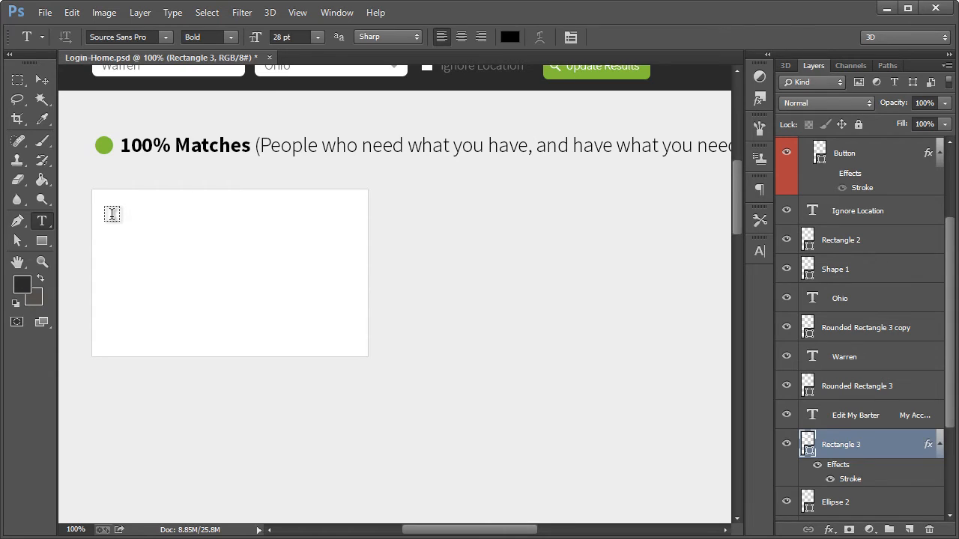
left_click(112, 215)
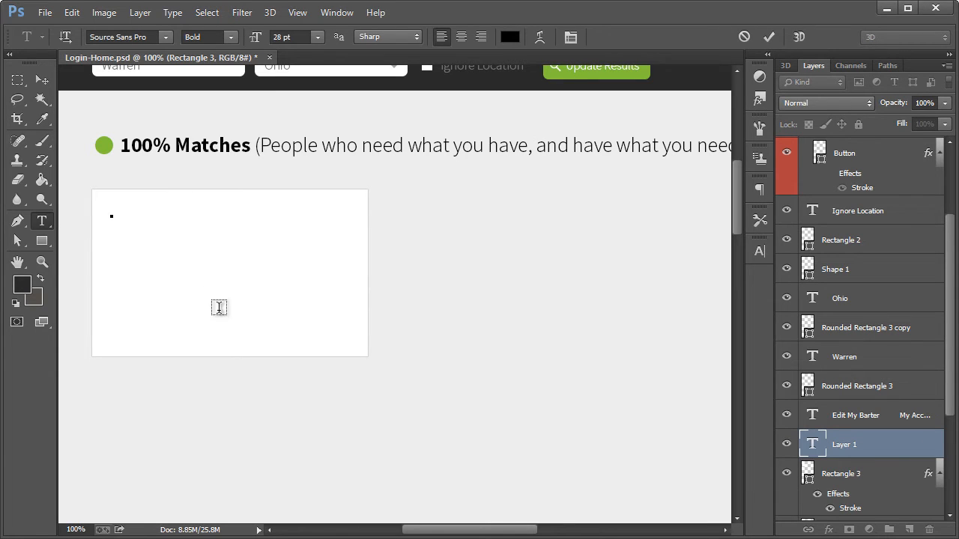
type("Their wants")
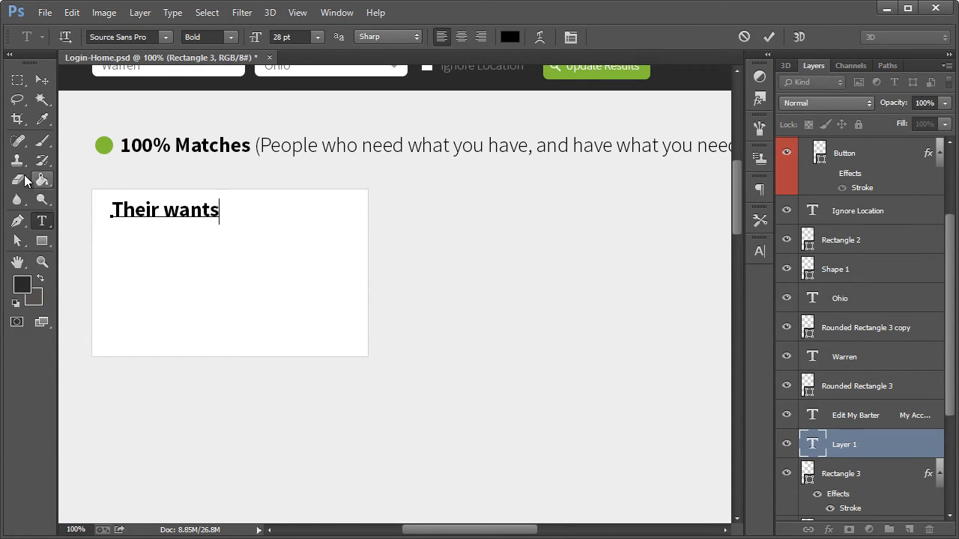
left_click(41, 100)
Set the font size of the "Their wants" text to 20 pt
left_click(42, 221)
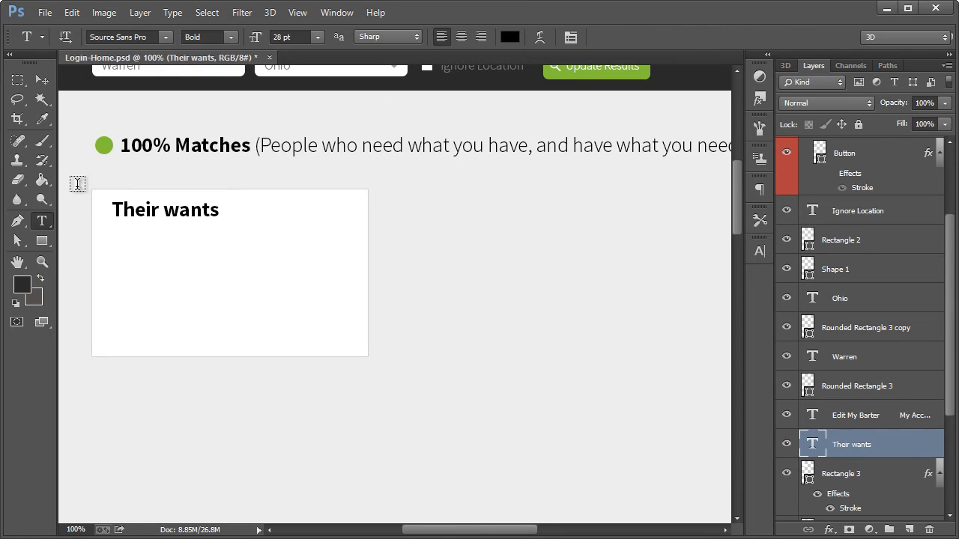
left_click(258, 40)
type("20")
key("Return")
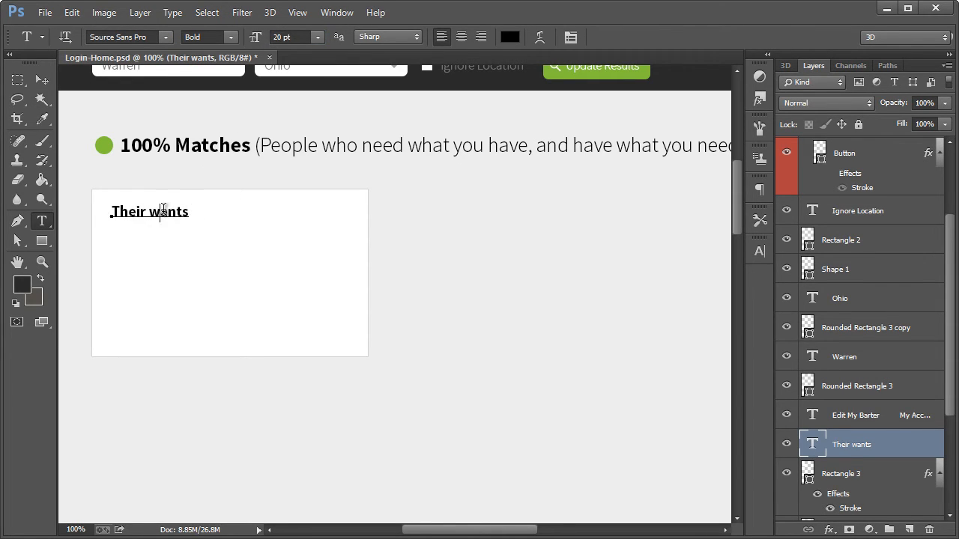
Add a second line reading "EXERCISE MACHINE, BABY SITTER" under "Their wants" in the same text layer
left_click(188, 212)
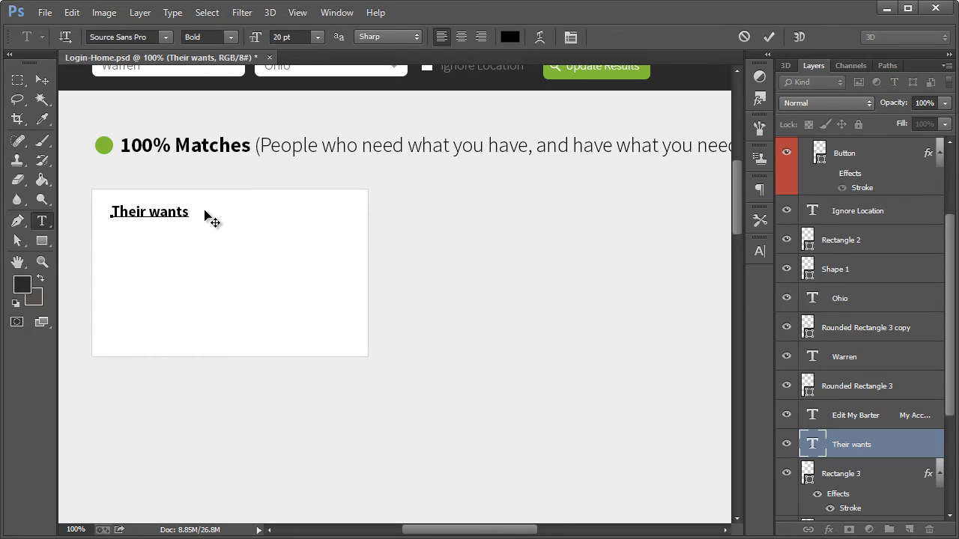
type("EXERCISE ")
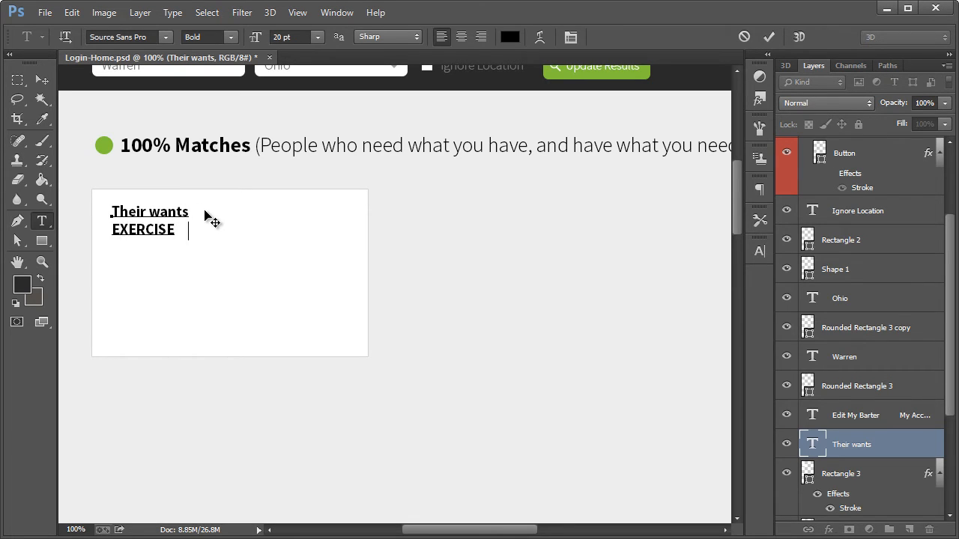
type("MACHINE, BABY SITTER")
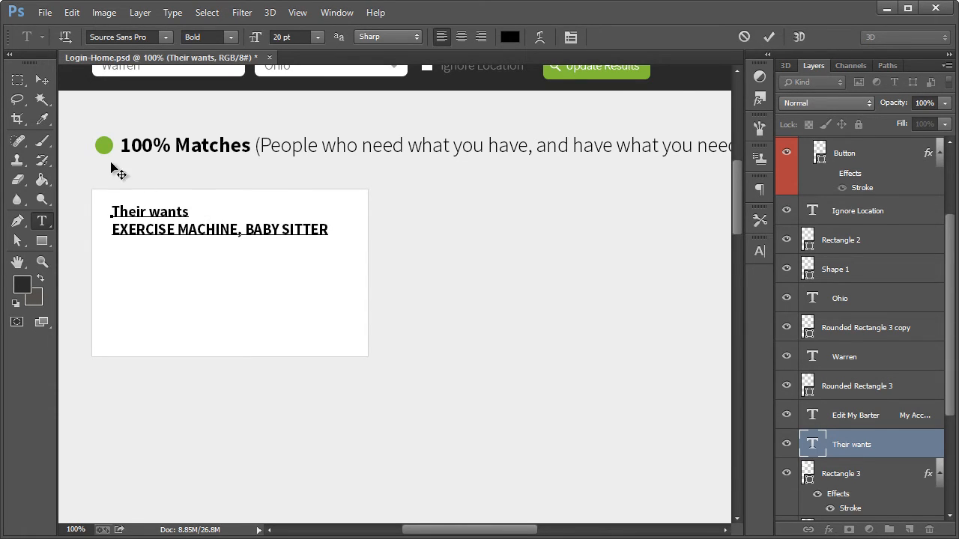
Change the "EXERCISE MACHINE, BABY SITTER" line to the Light weight at 16 pt
left_click_drag(322, 230, 107, 236)
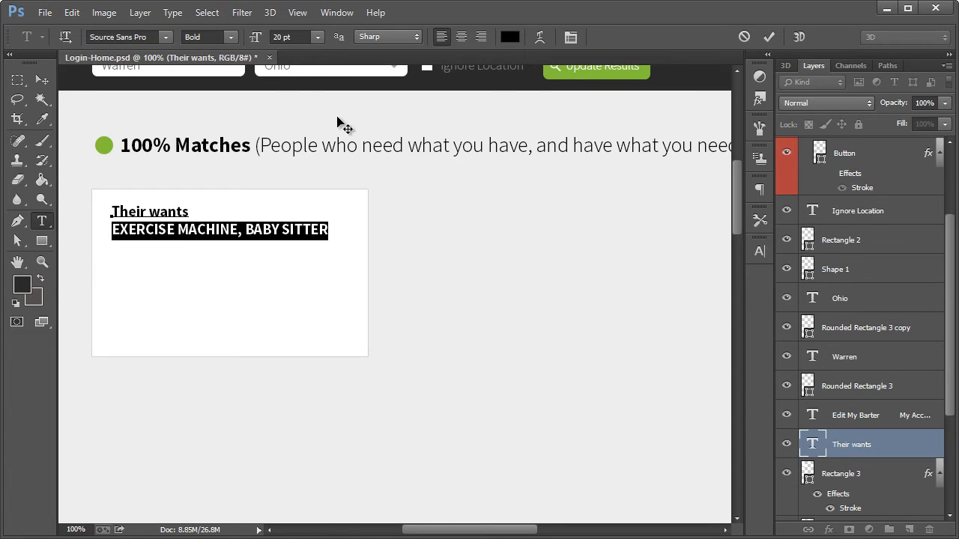
left_click(220, 36)
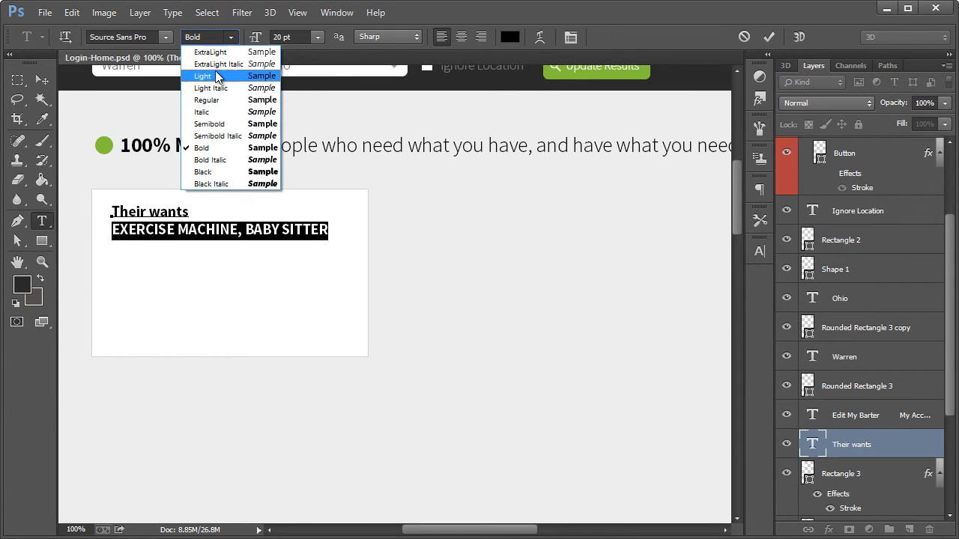
left_click(215, 71)
left_click(319, 37)
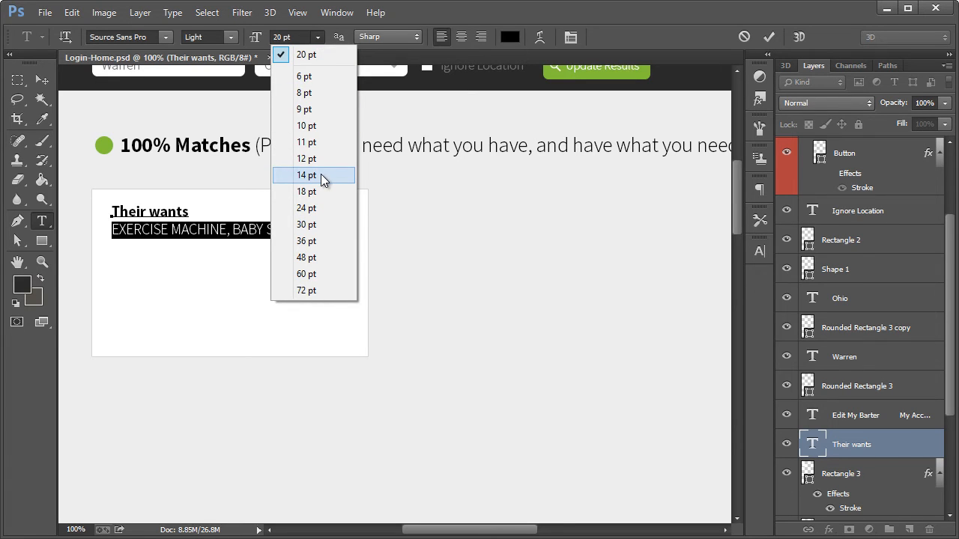
left_click(305, 54)
type("16")
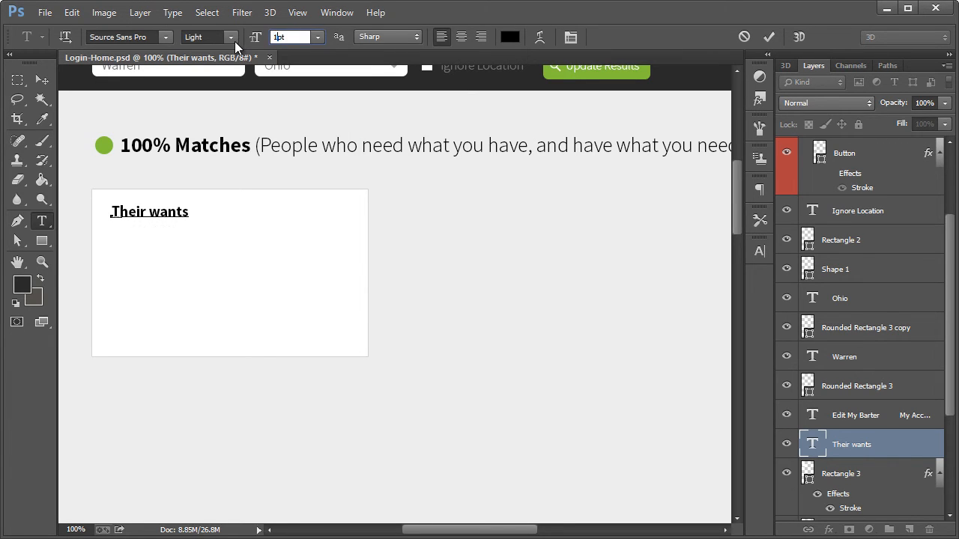
key("Return")
left_click(41, 79)
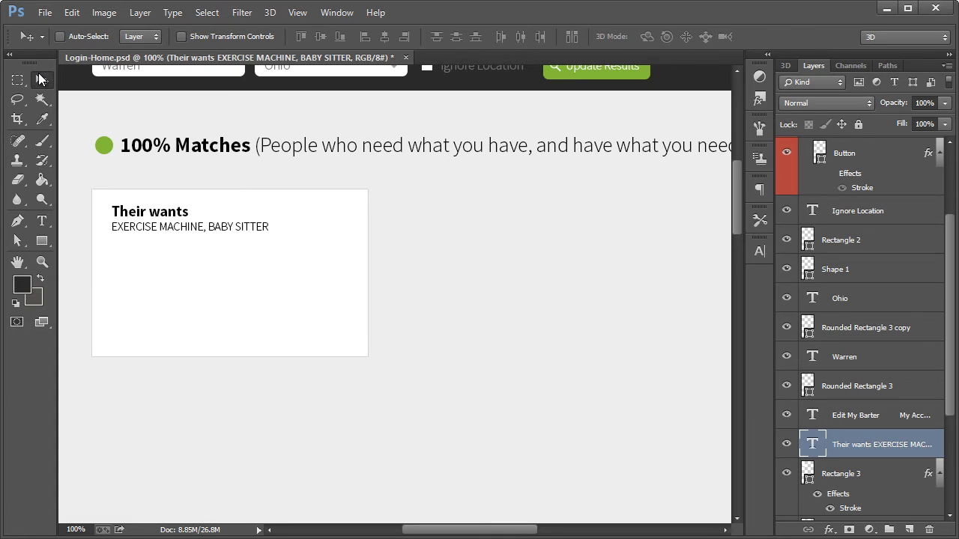
Set the leading of the "EXERCISE MACHINE, BABY SITTER" line to 24 pt
left_click(41, 222)
left_click(139, 226)
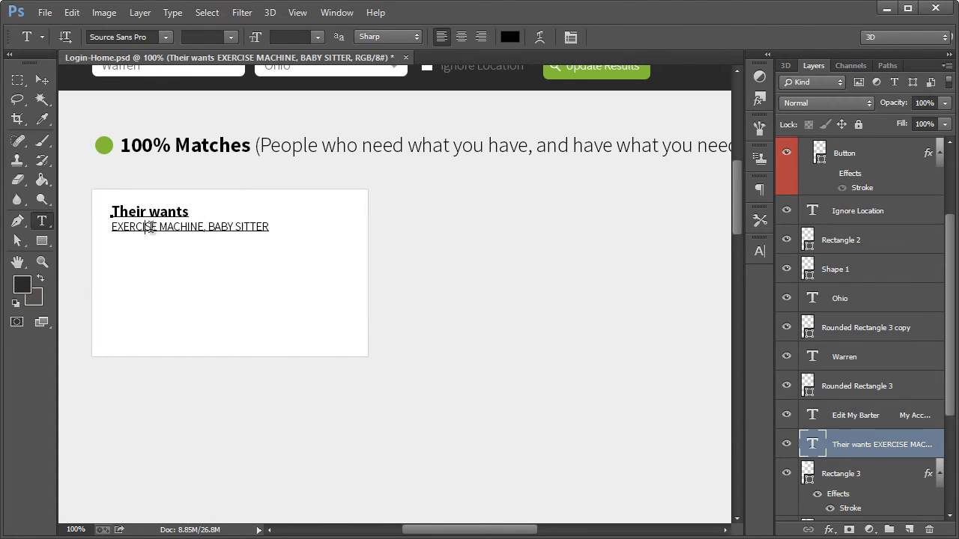
left_click_drag(279, 226, 110, 228)
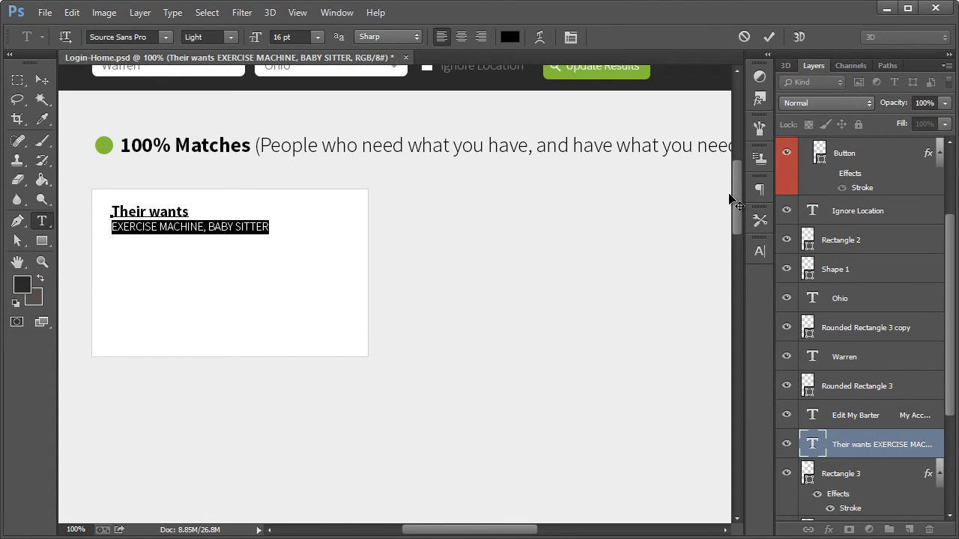
left_click(760, 250)
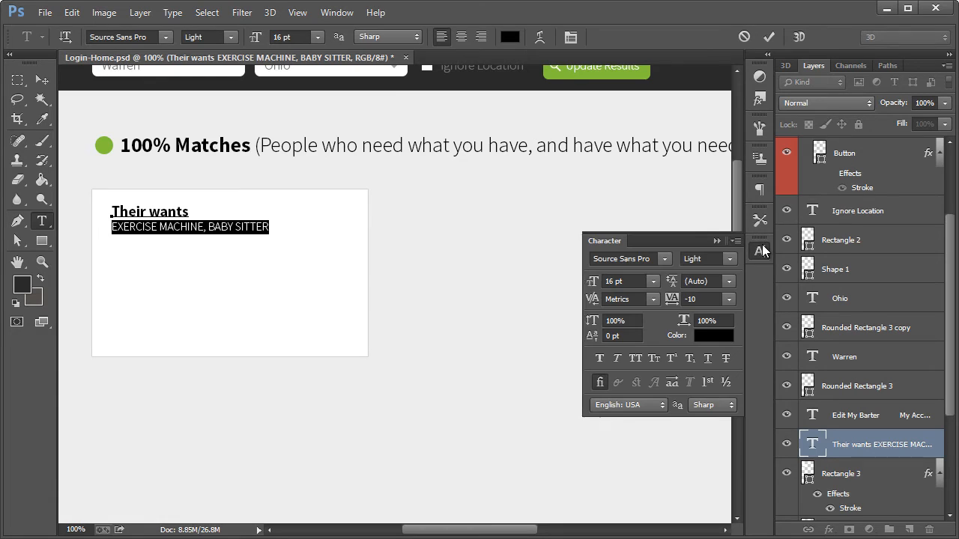
left_click(727, 281)
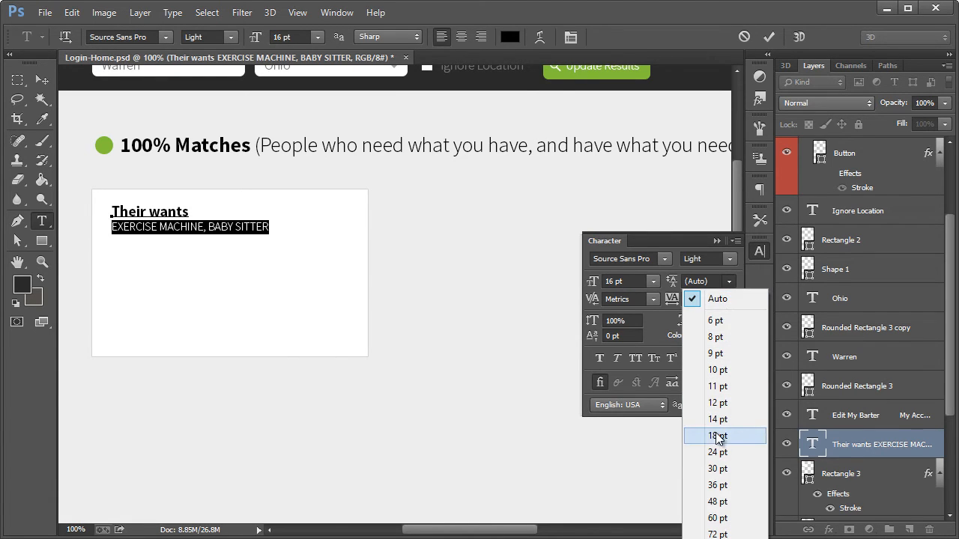
left_click(716, 436)
left_click(727, 281)
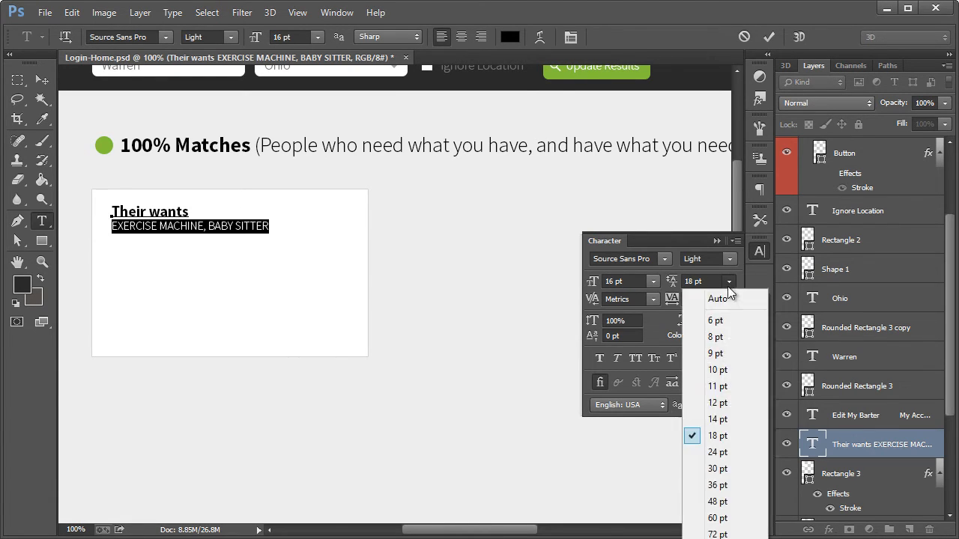
left_click(717, 451)
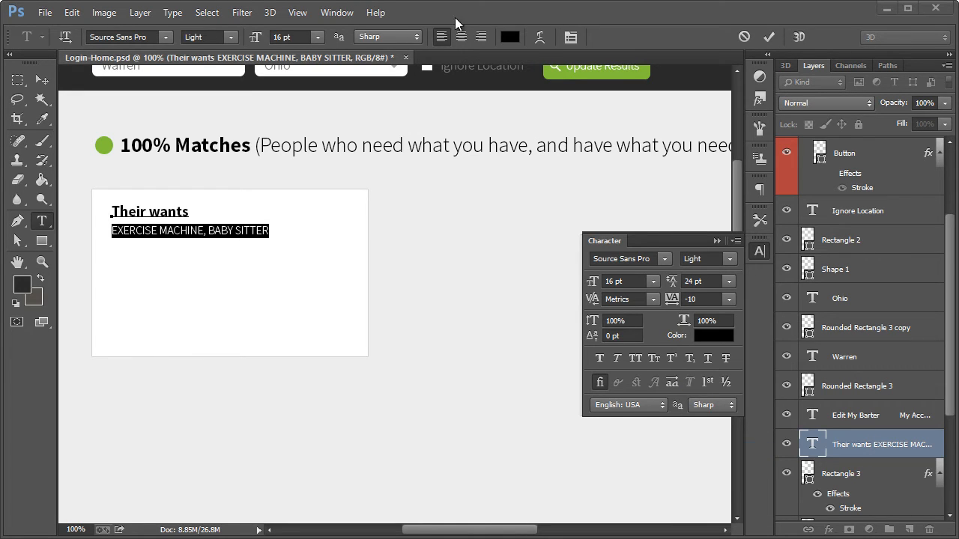
Finish editing the "Their wants" text and move it slightly down inside the white card
left_click(171, 226)
left_click(42, 79)
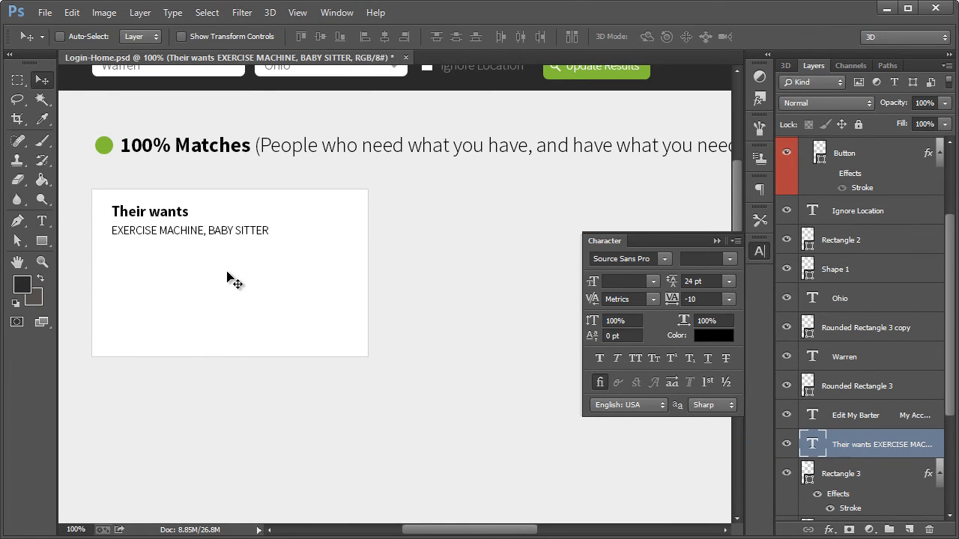
left_click_drag(165, 228, 164, 235)
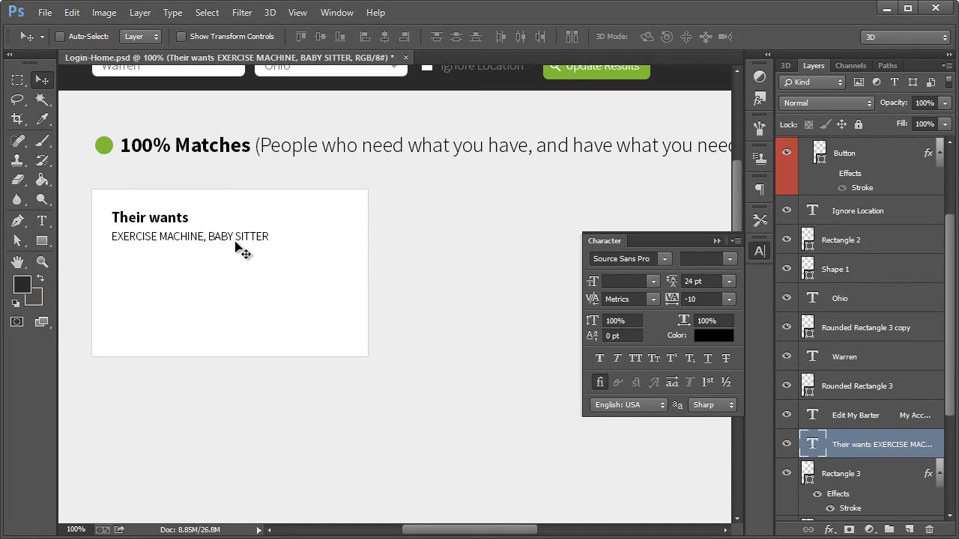
Duplicate the "Their wants" text layer and place the copy directly below the original, aligned with its left edge
key("ctrl+alt+j")
left_click(589, 171)
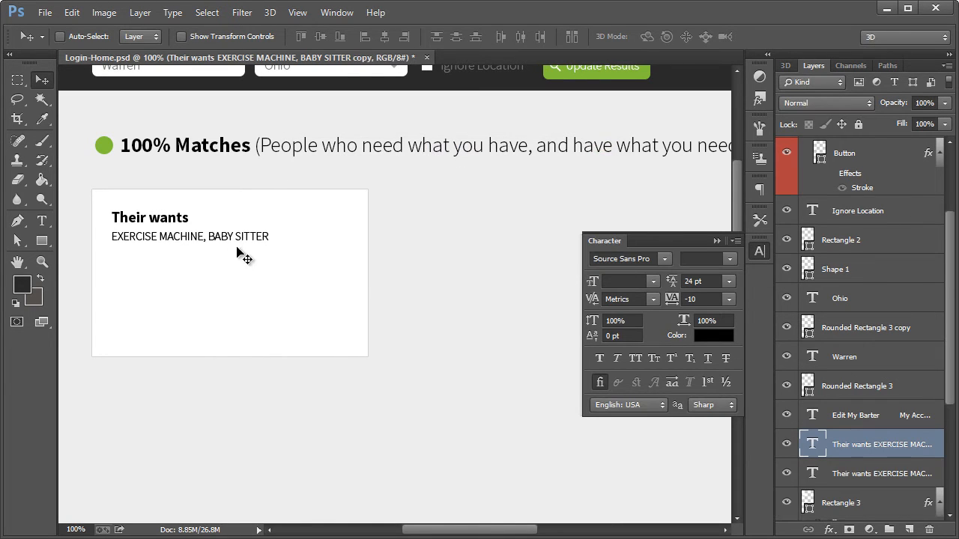
left_click_drag(211, 241, 149, 268)
Change the heading of the lower text copy to "Their offers"
left_click(42, 221)
left_click(192, 270)
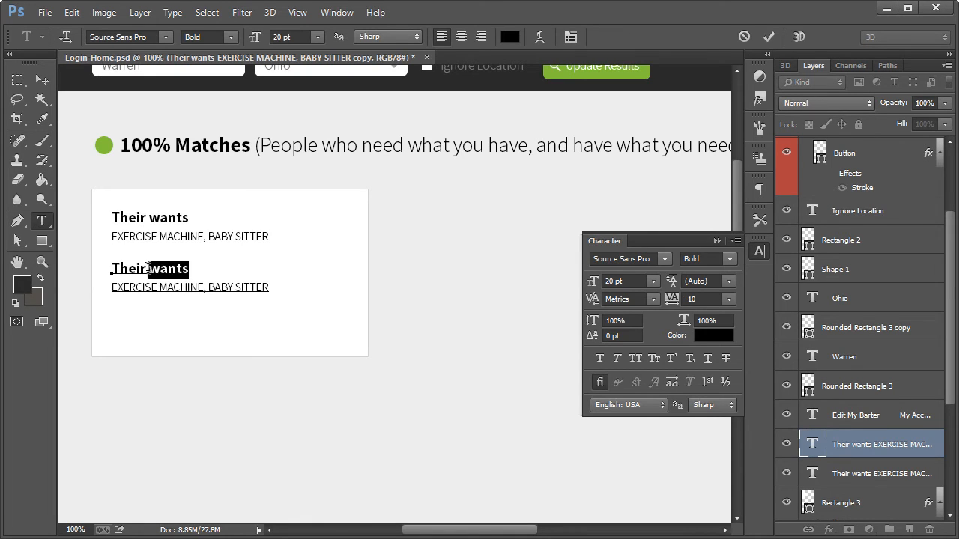
type("offers")
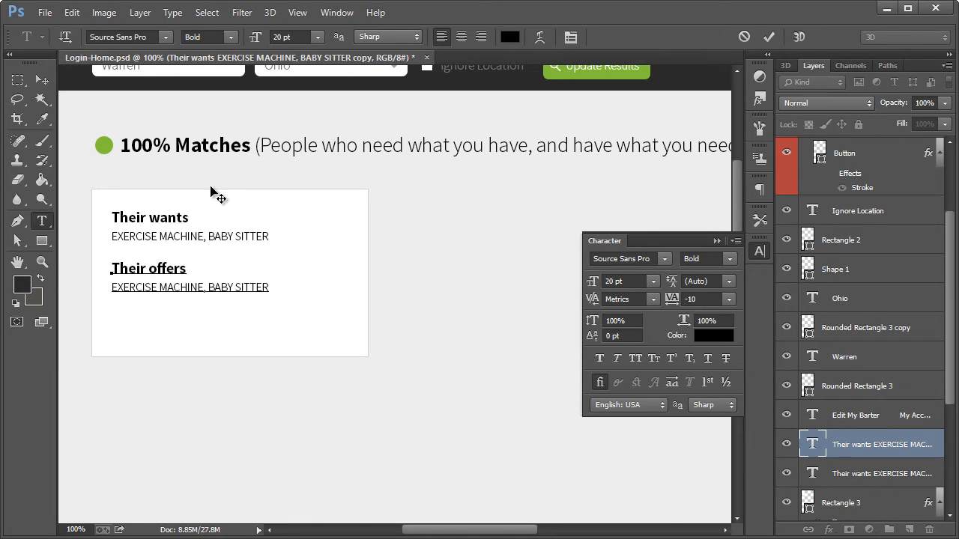
left_click(41, 80)
Replace the line under "Their offers" with "LAWN MOWING, GENERAL HOUSEWORK"
left_click(43, 222)
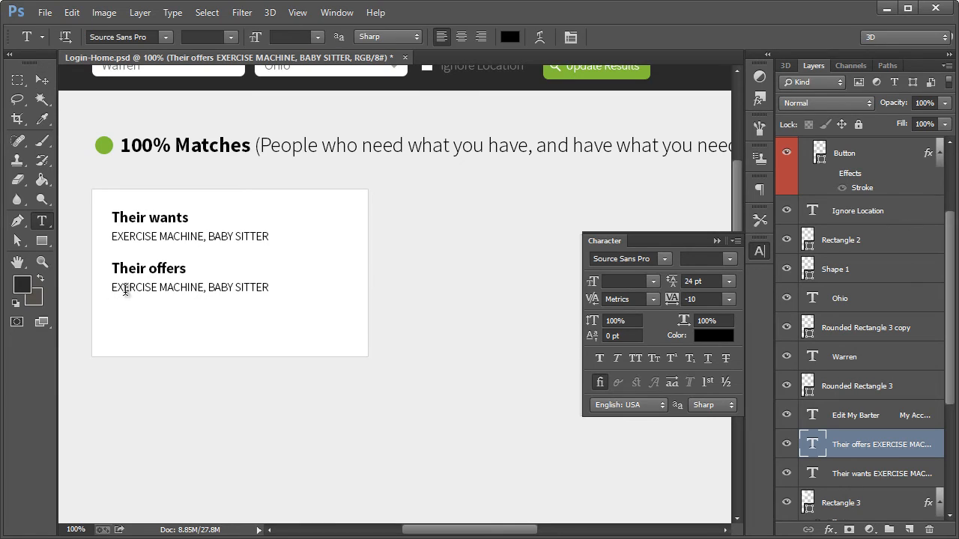
left_click(124, 287)
left_click_drag(105, 287, 314, 301)
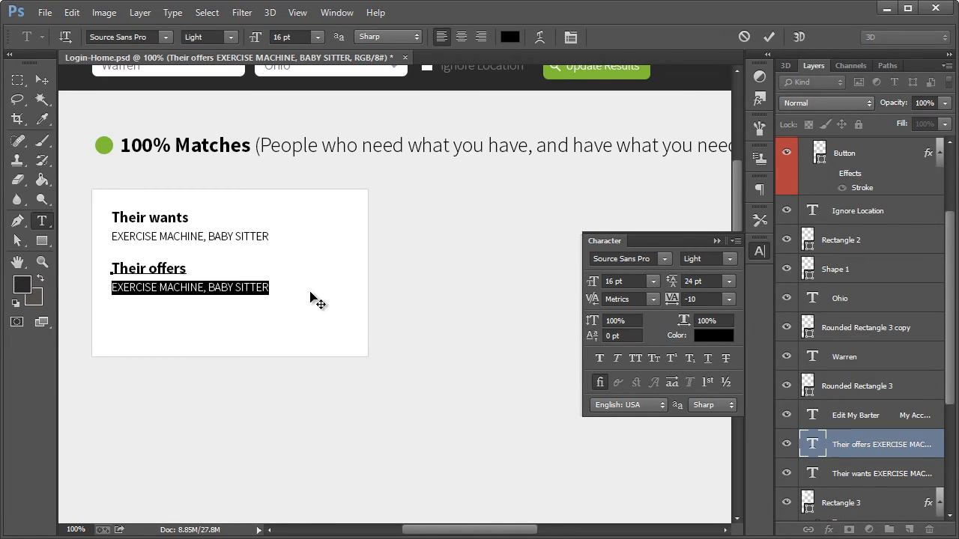
type("MOW")
type("LW")
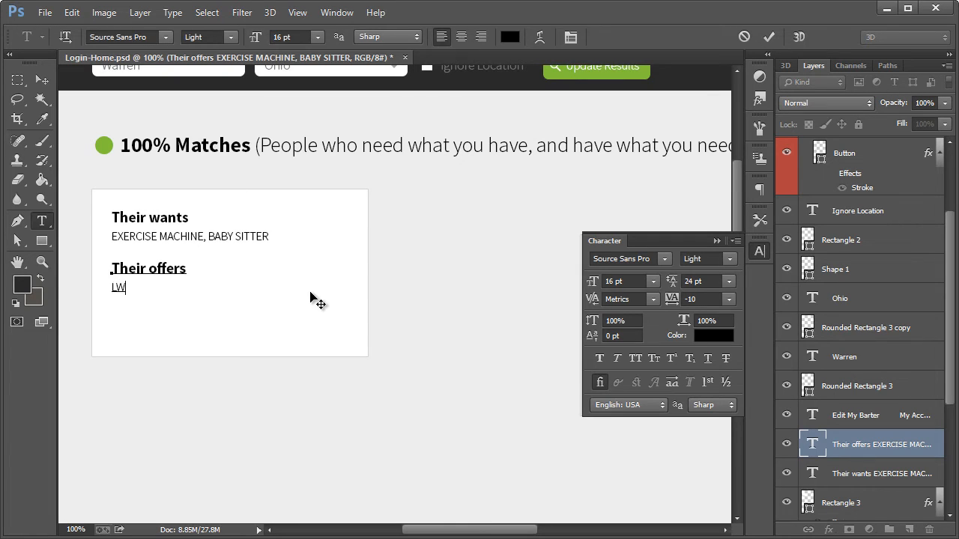
key("BackSpace")
type("AWN MOWING, GENERAL HOUSE")
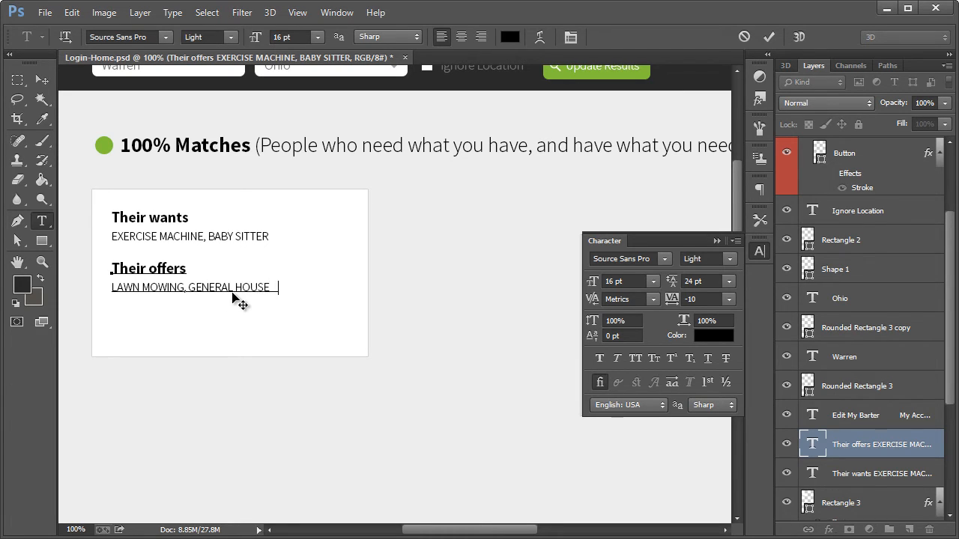
key("BackSpace")
type("WORK, TICKLE")
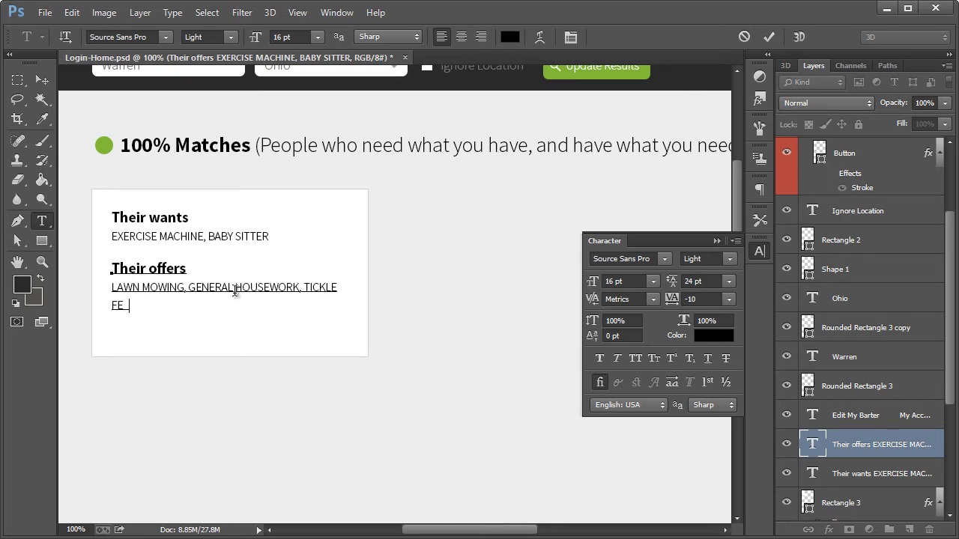
Complete the line under "Their offers" with "TICKLE FEET" and finish editing the text
type("ET")
left_click(42, 80)
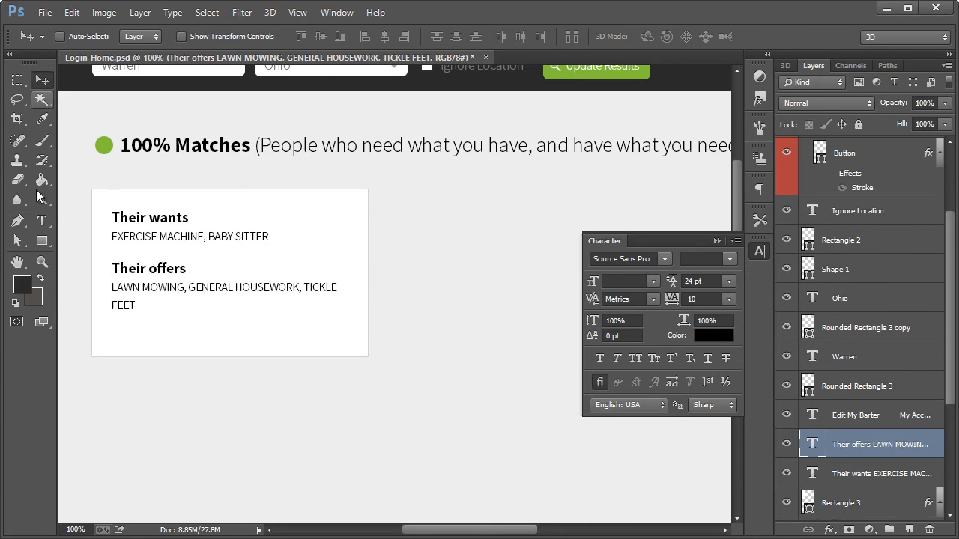
left_click(224, 346, "ctrl")
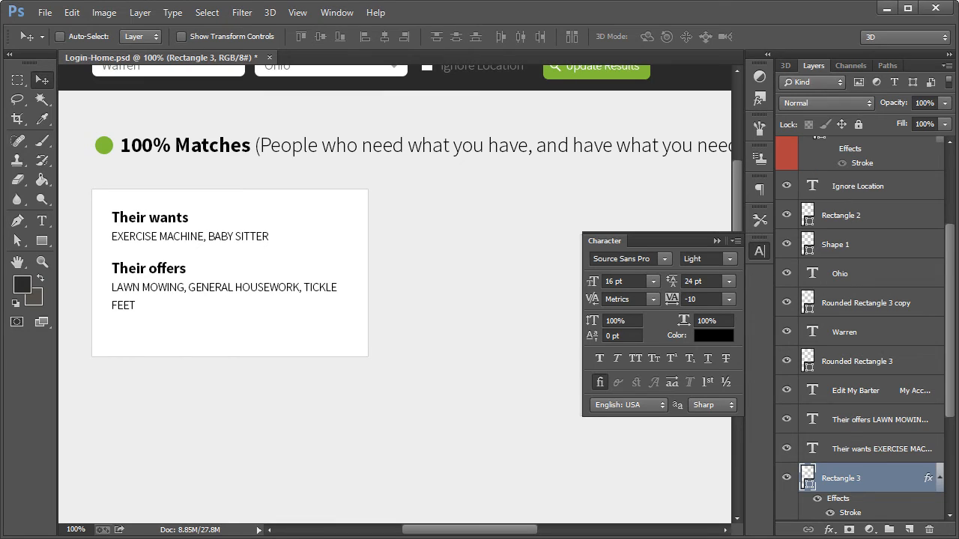
Set the leading of the word "FEET" in the "Their offers" text to Auto
left_click(42, 222)
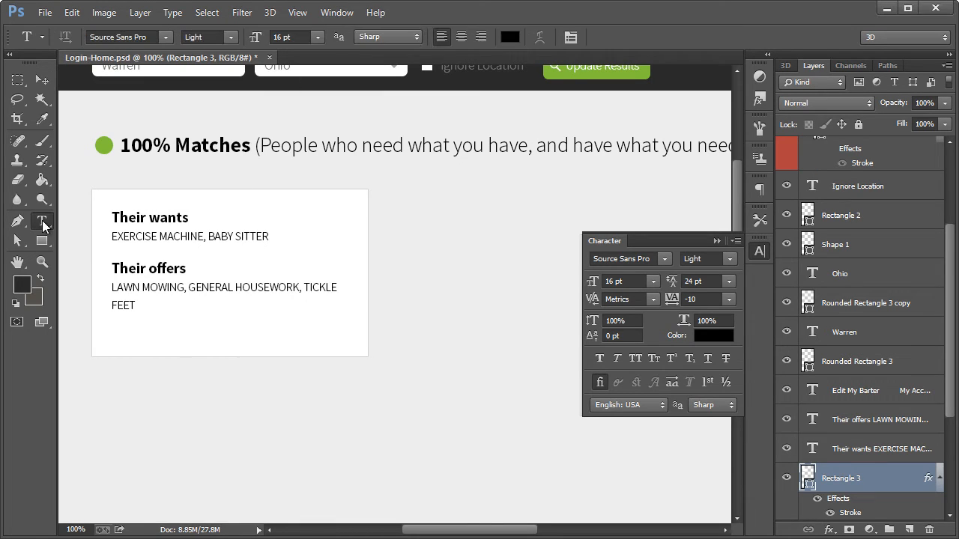
left_click(127, 294)
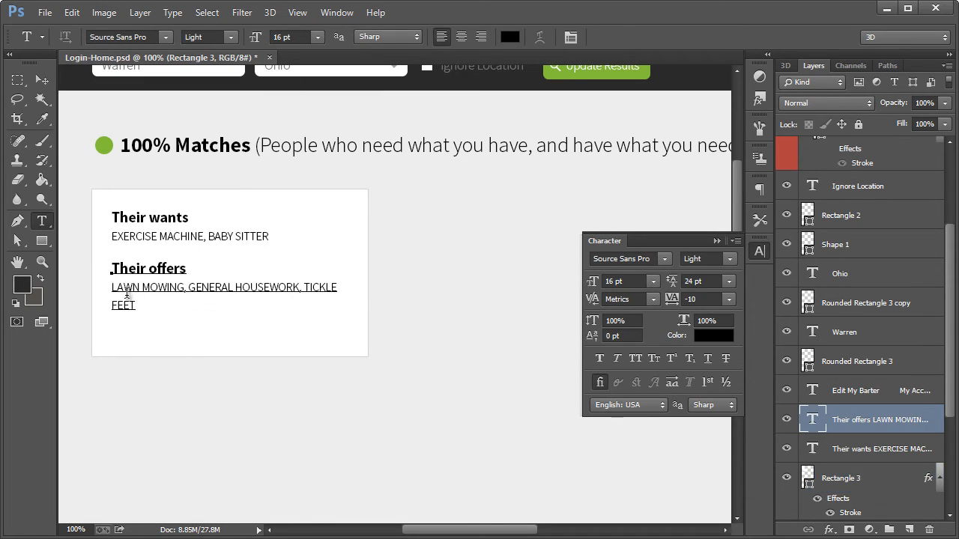
left_click_drag(137, 306, 106, 306)
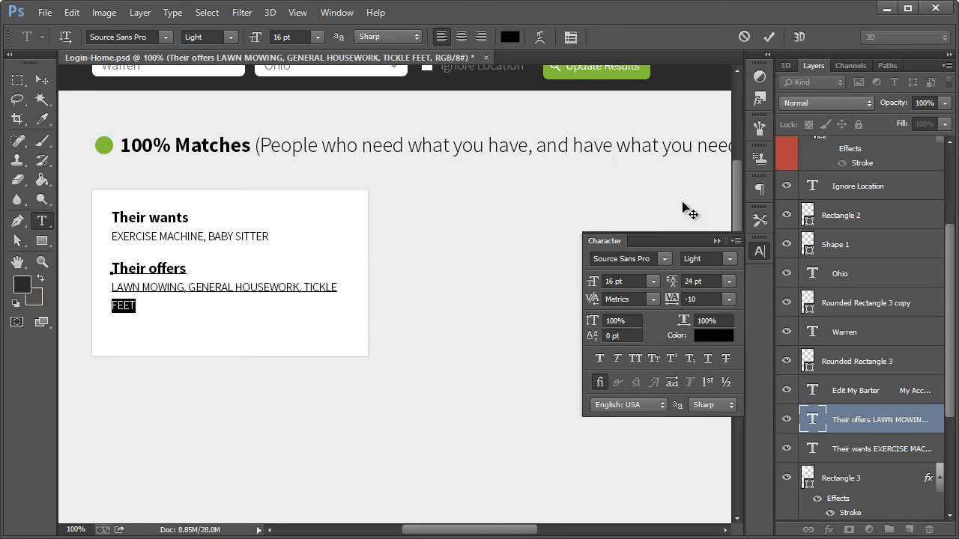
left_click(728, 282)
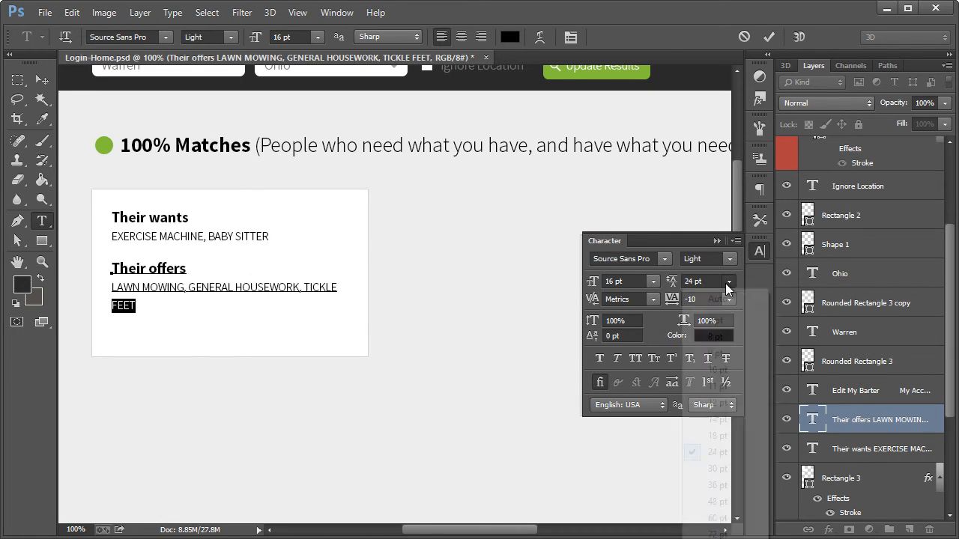
left_click(724, 297)
left_click(42, 80)
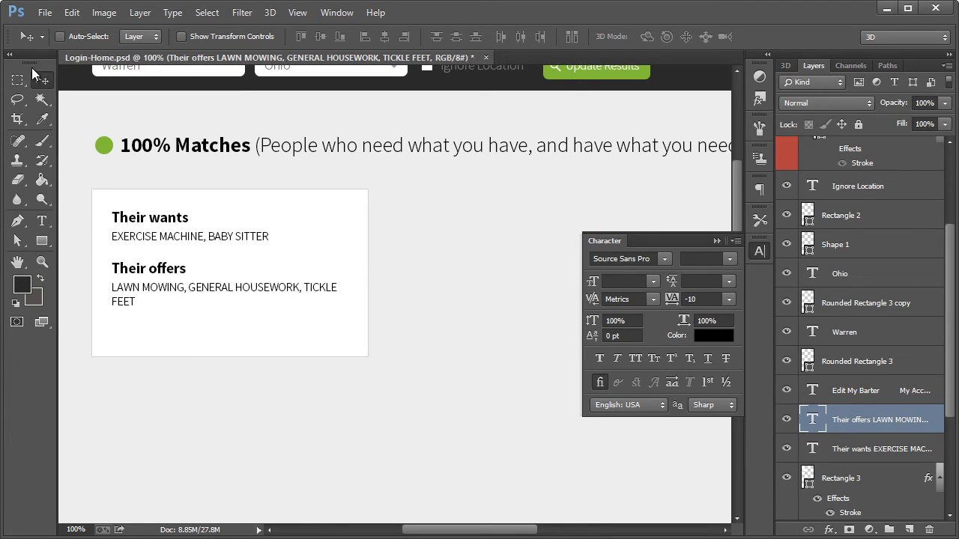
Turn on automatic layer selection and stretch the white card's rectangle slightly downward
left_click(60, 36)
left_click(192, 329)
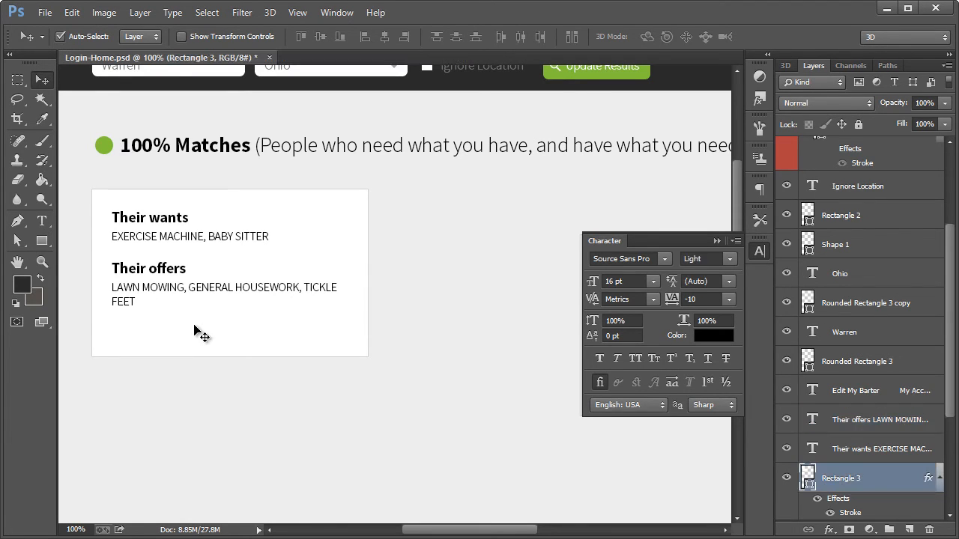
key("ctrl+t")
left_click_drag(229, 357, 230, 370)
left_click(45, 81)
left_click(199, 40)
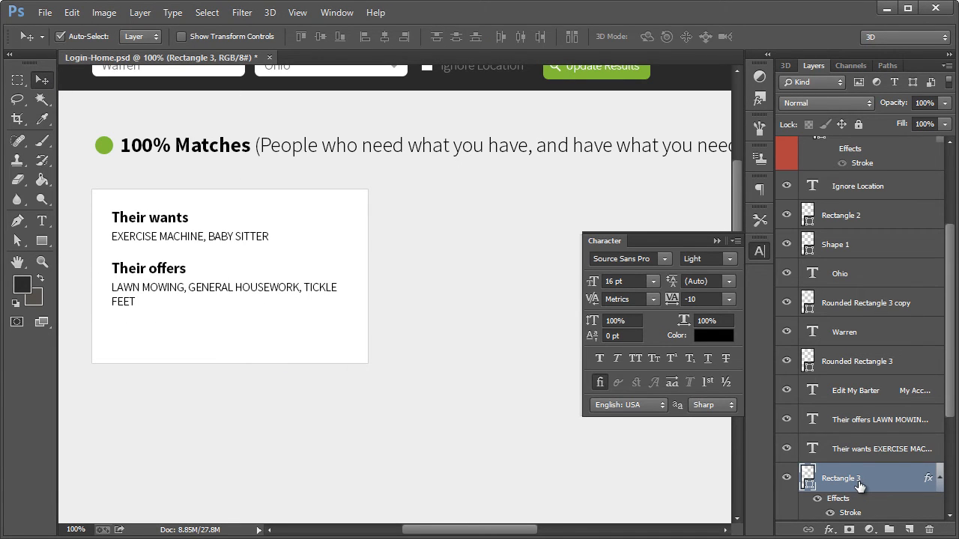
Create a new layer above the white card's rectangle, using the rectangle as its clipping mask, and select the new layer
key("ctrl+shift+n")
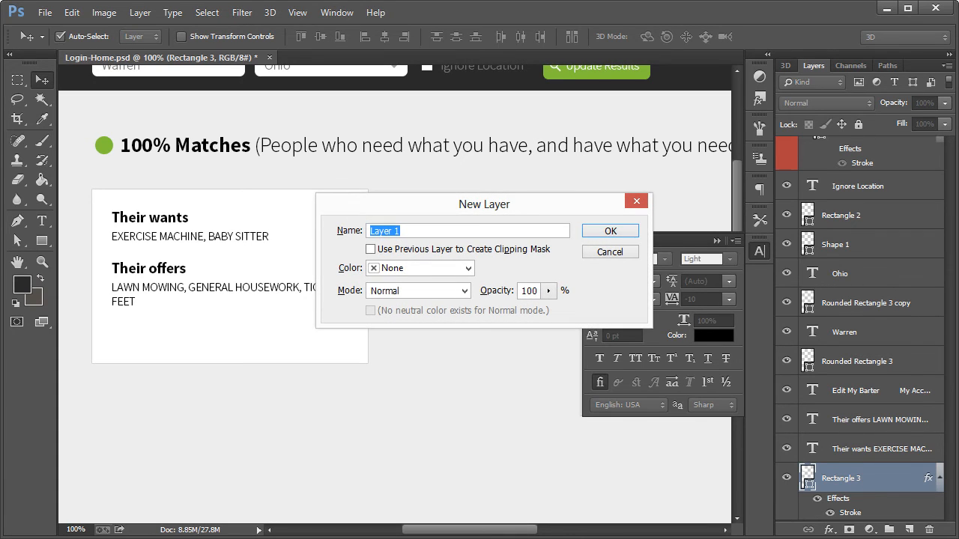
left_click(430, 253)
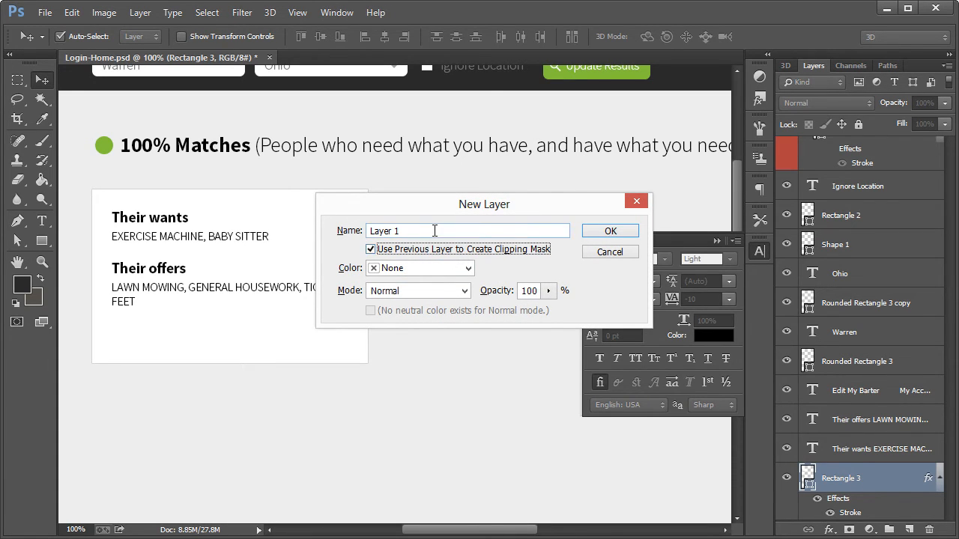
left_click(609, 231)
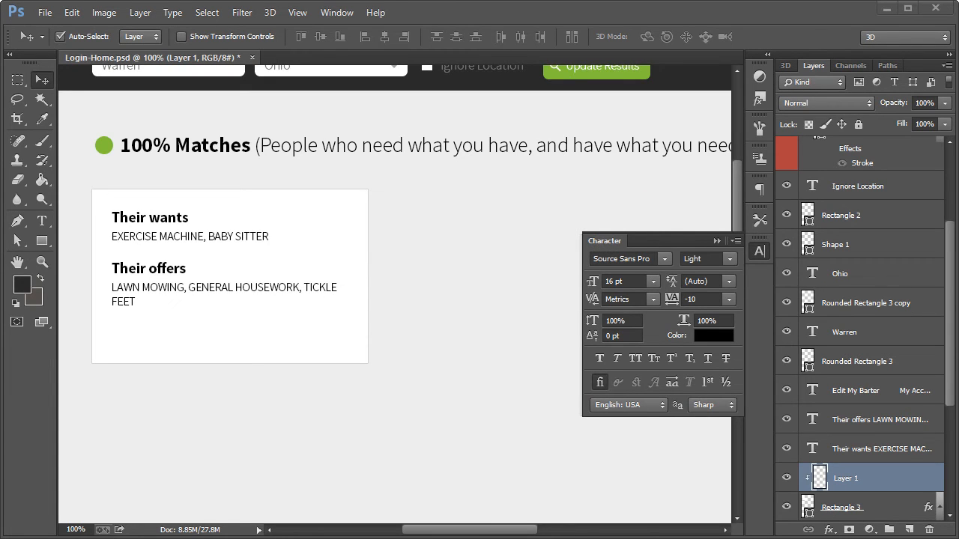
left_click(761, 250)
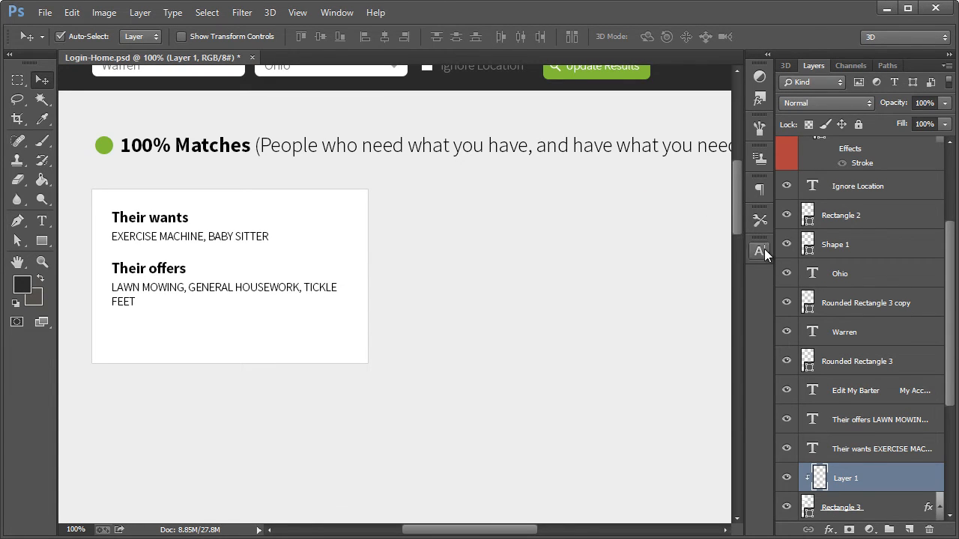
left_click(139, 341)
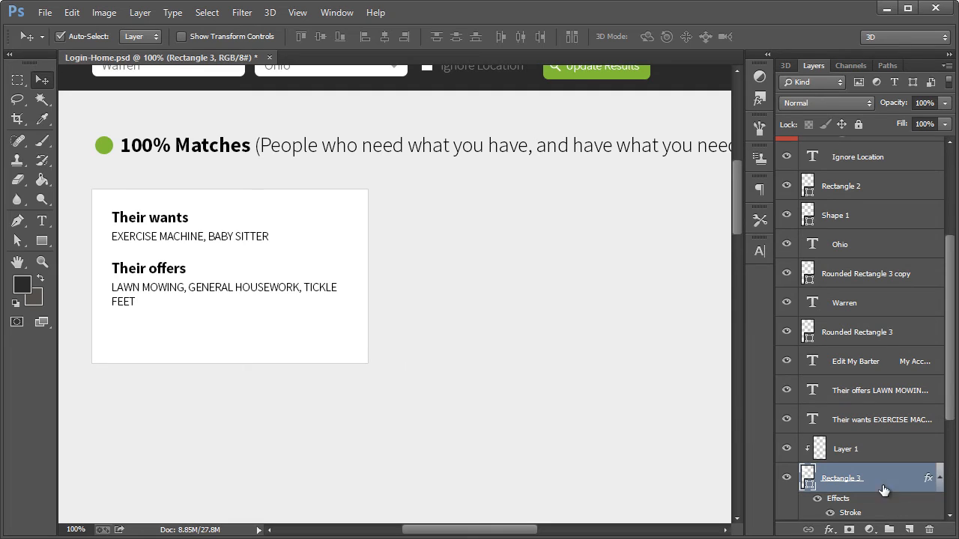
left_click(876, 457)
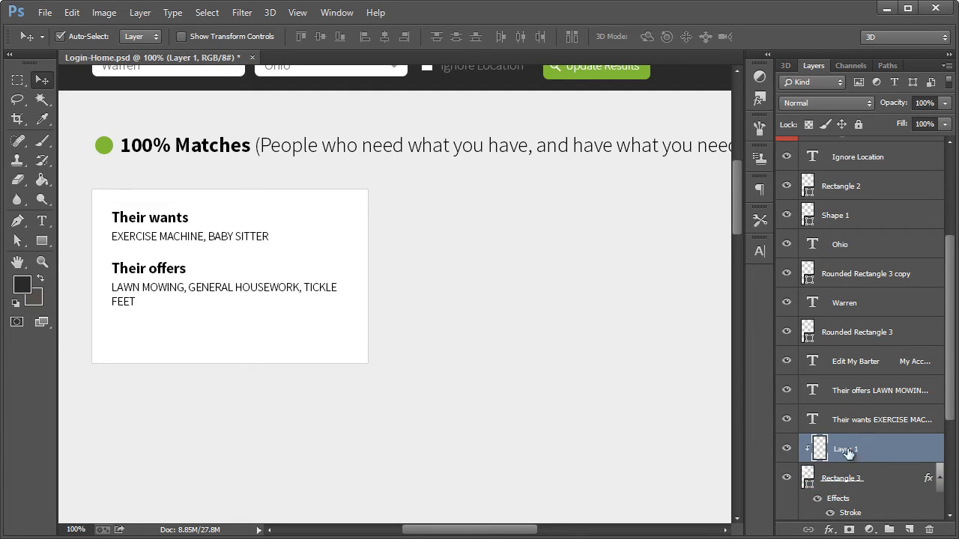
Draw a clipped rectangle of about 387 × 58 px across the bottom of the white card
left_click(42, 240)
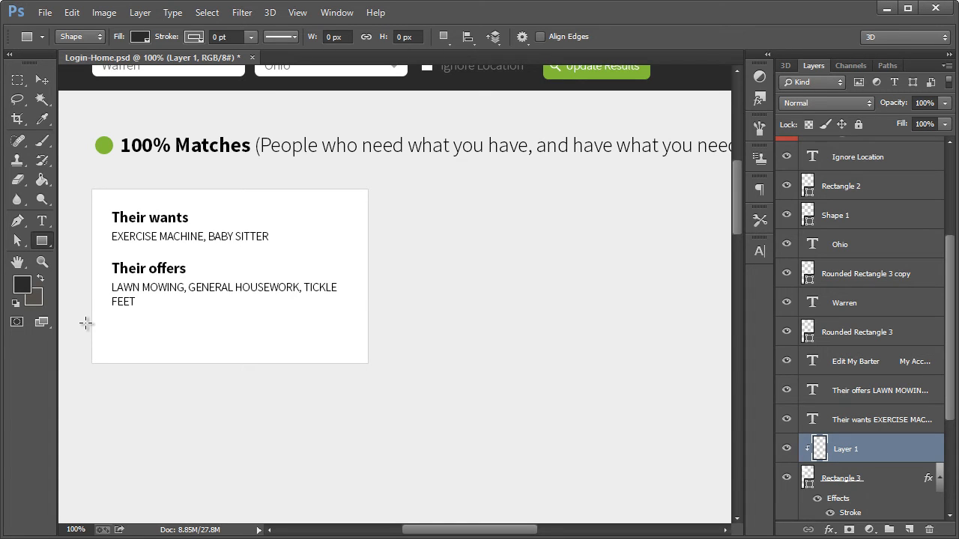
left_click_drag(86, 325, 376, 367)
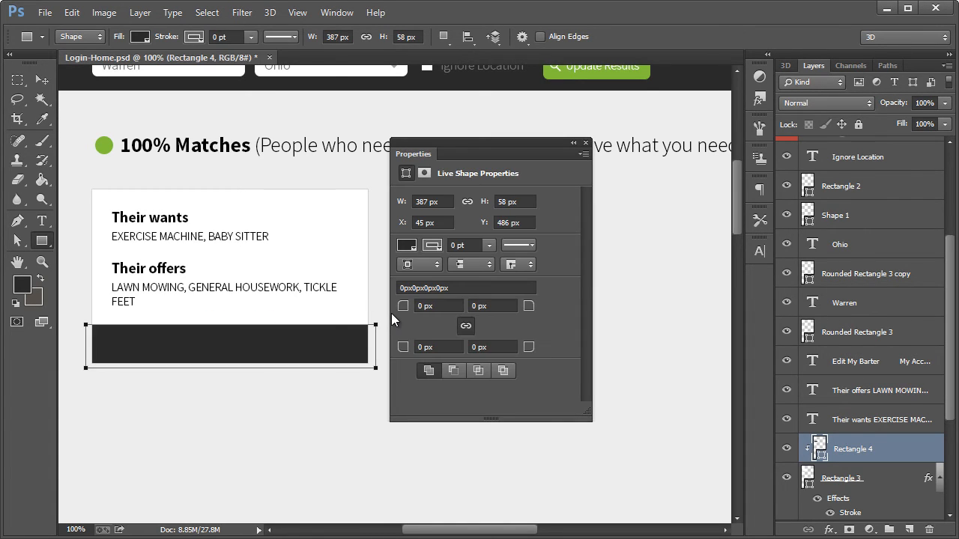
key("ctrl+h")
key("ctrl+h")
left_click(587, 143)
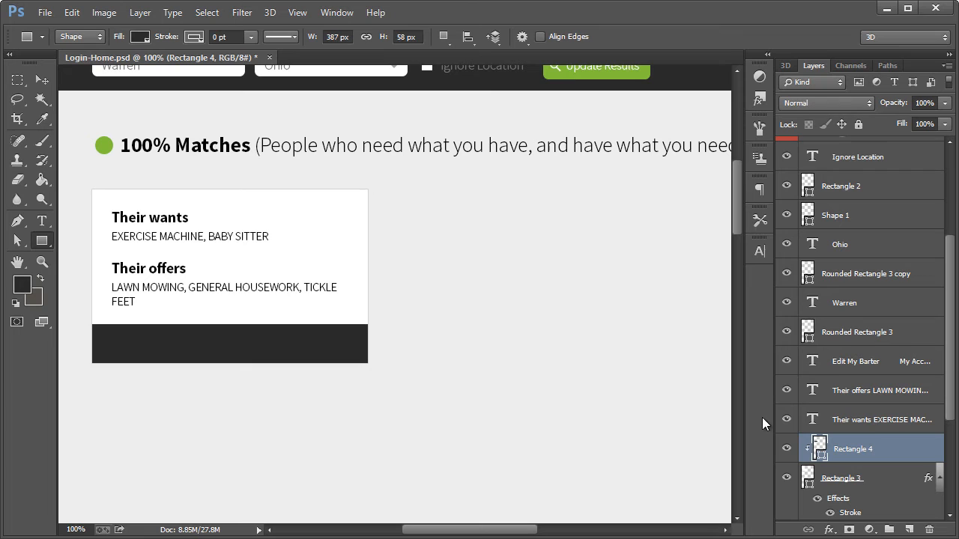
Set the fill colour of the card's bottom strip to light grey #e2e2e2
double_click(818, 448)
left_click_drag(400, 215, 529, 233)
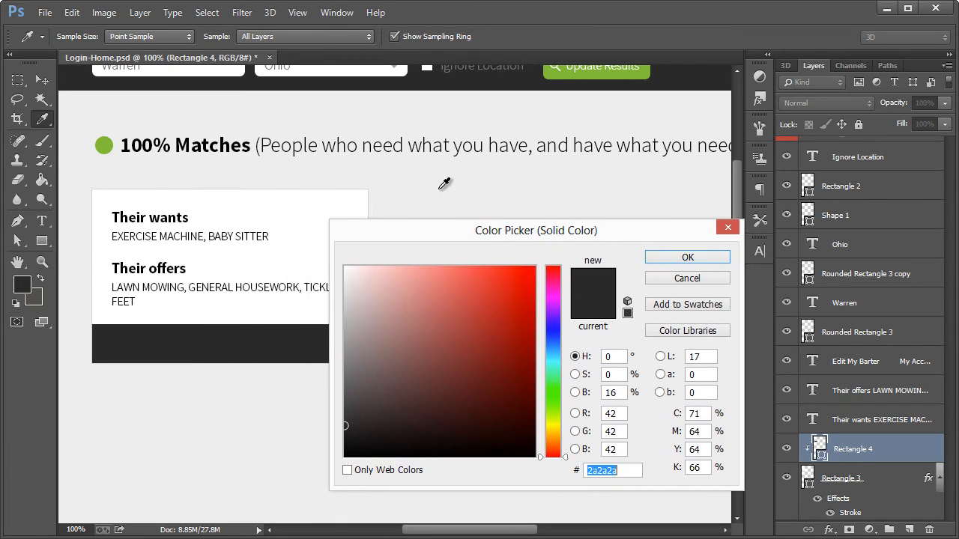
left_click(423, 180)
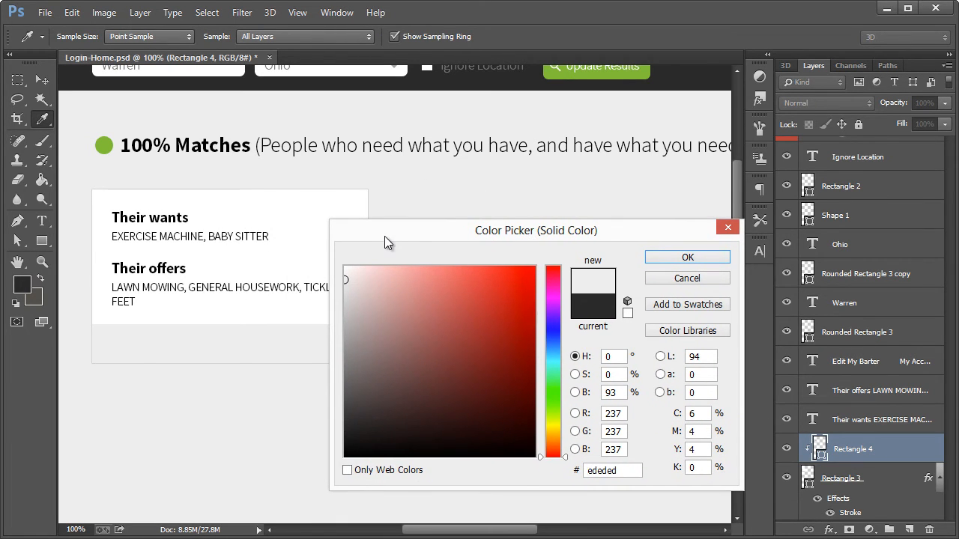
left_click_drag(384, 242, 459, 244)
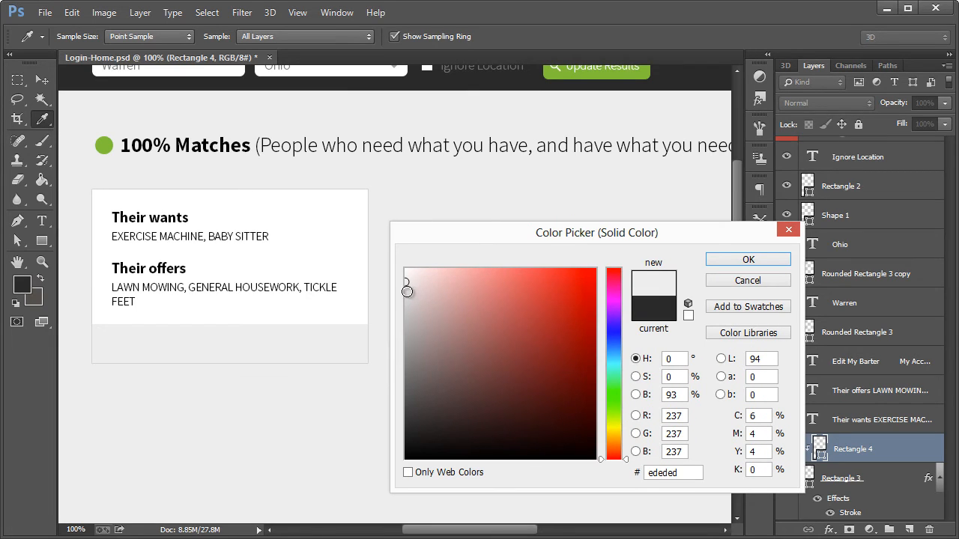
left_click(407, 292)
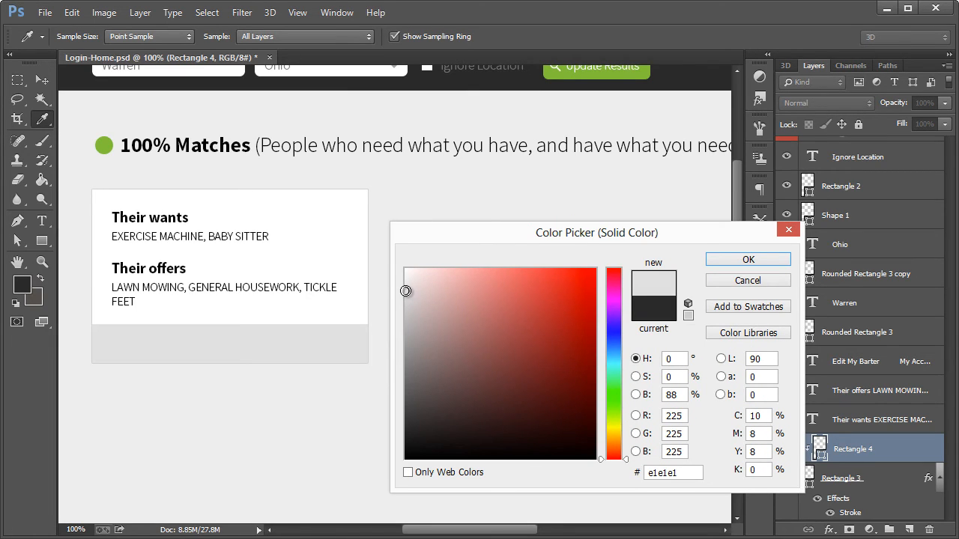
left_click(395, 201)
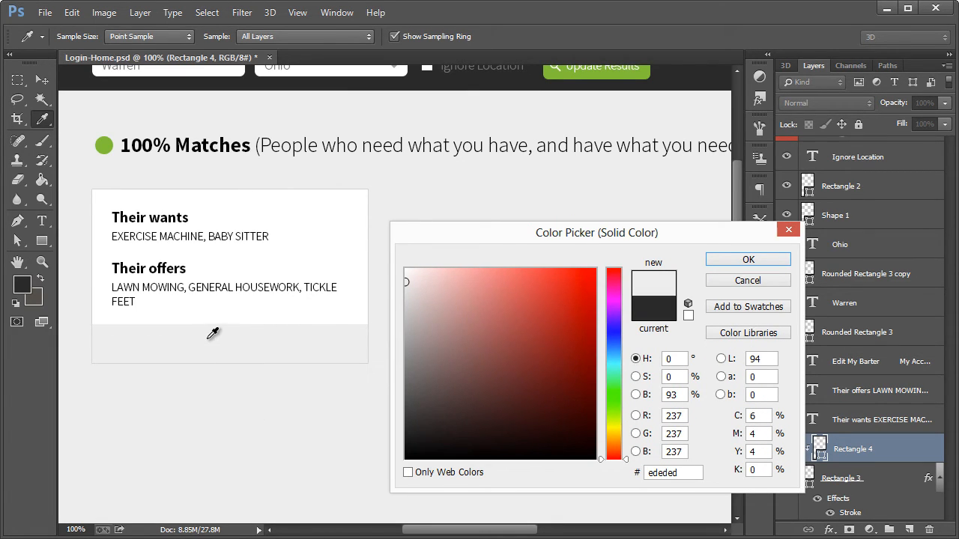
left_click(402, 289)
left_click(406, 290)
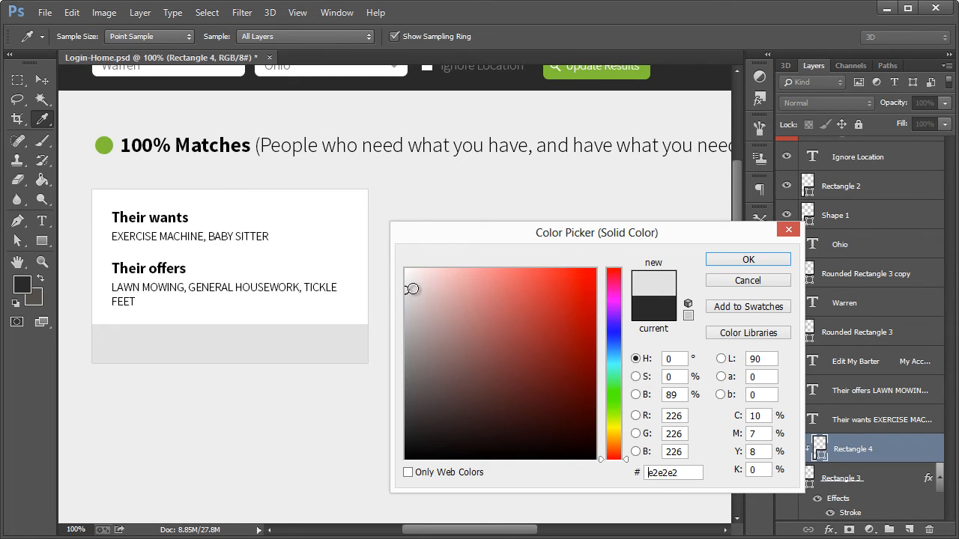
left_click(655, 472)
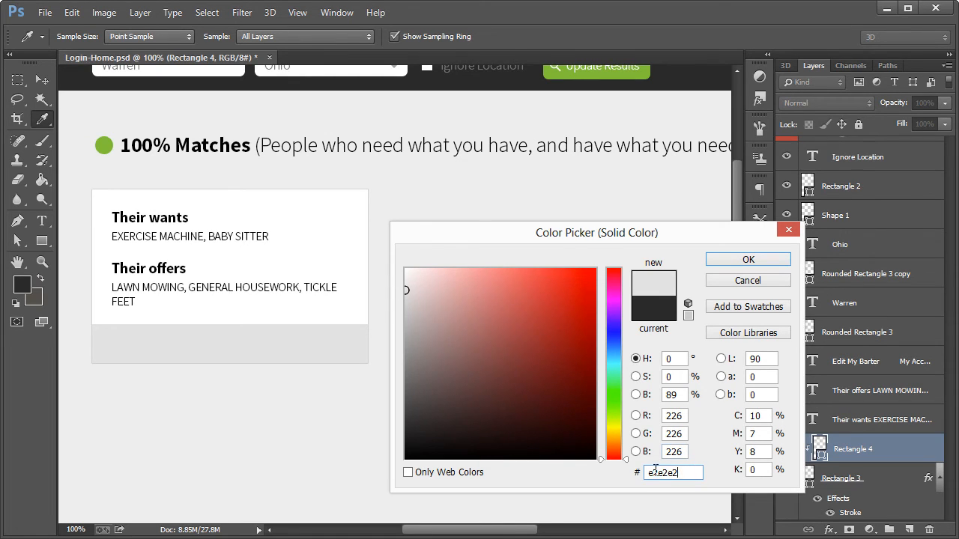
left_click(748, 259)
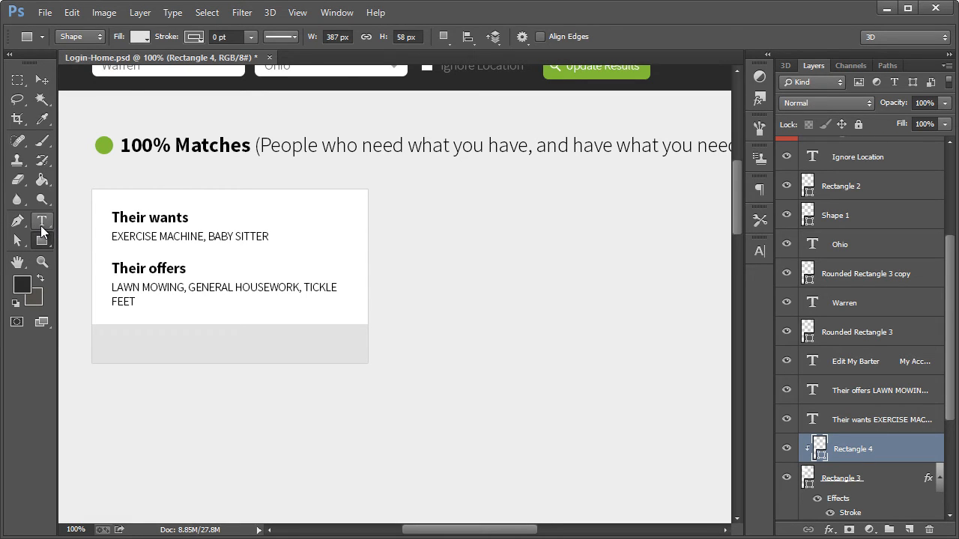
Duplicate the "Update Results" button group and place the copy at the left of the card's grey bottom strip
scroll(286, 307, "up", 1)
left_click(47, 80)
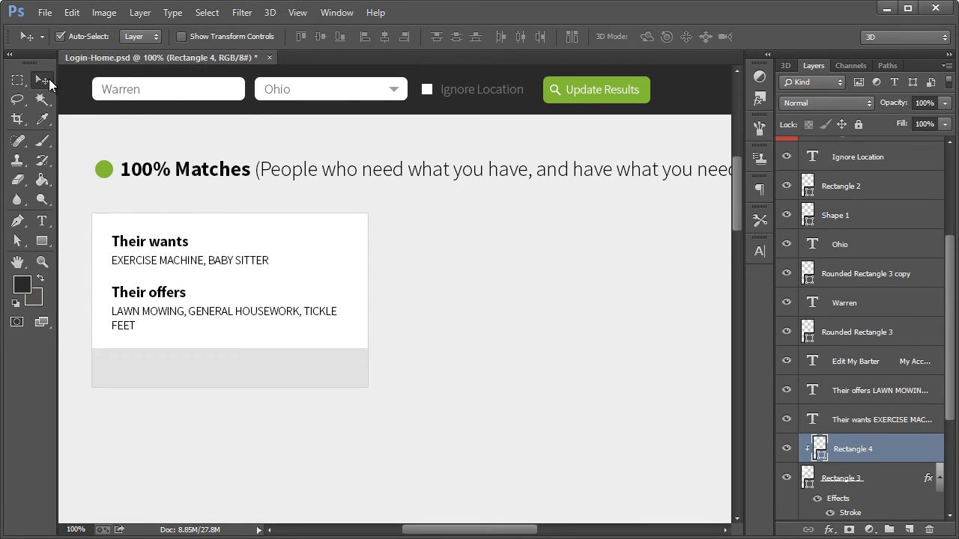
left_click(577, 95)
left_click(645, 86, "shift")
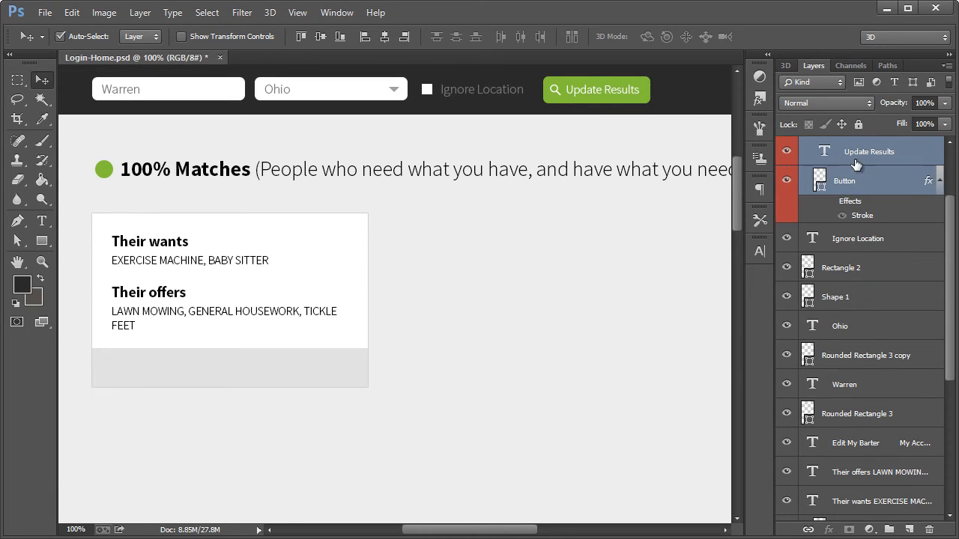
scroll(912, 193, "up", 2)
scroll(913, 192, "up", 1)
left_click(850, 164)
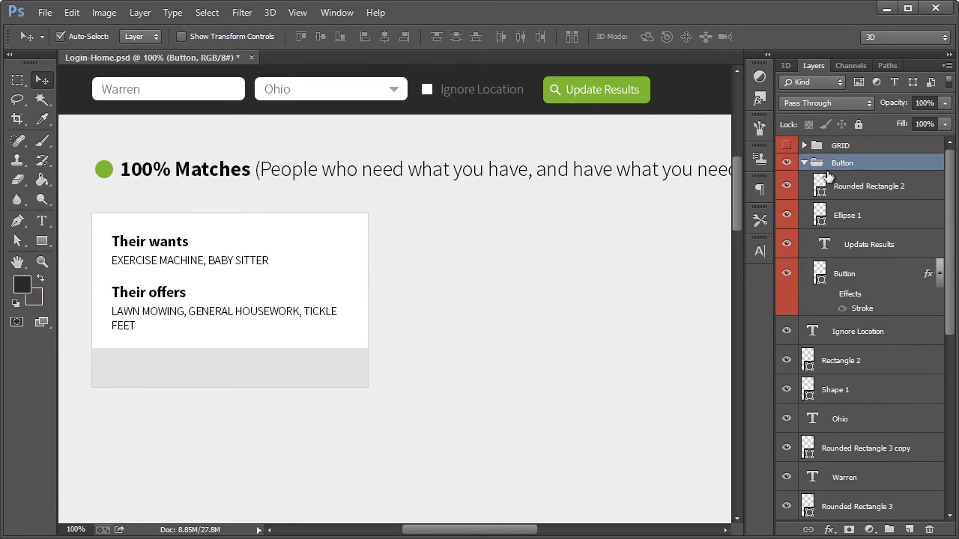
key("ctrl+j")
left_click(583, 173)
left_click(60, 36)
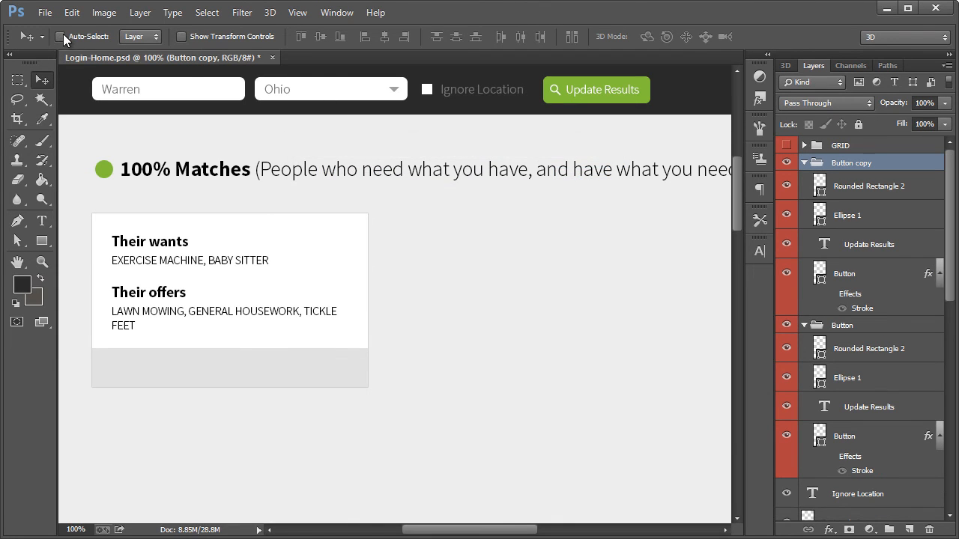
left_click_drag(522, 78, 163, 375)
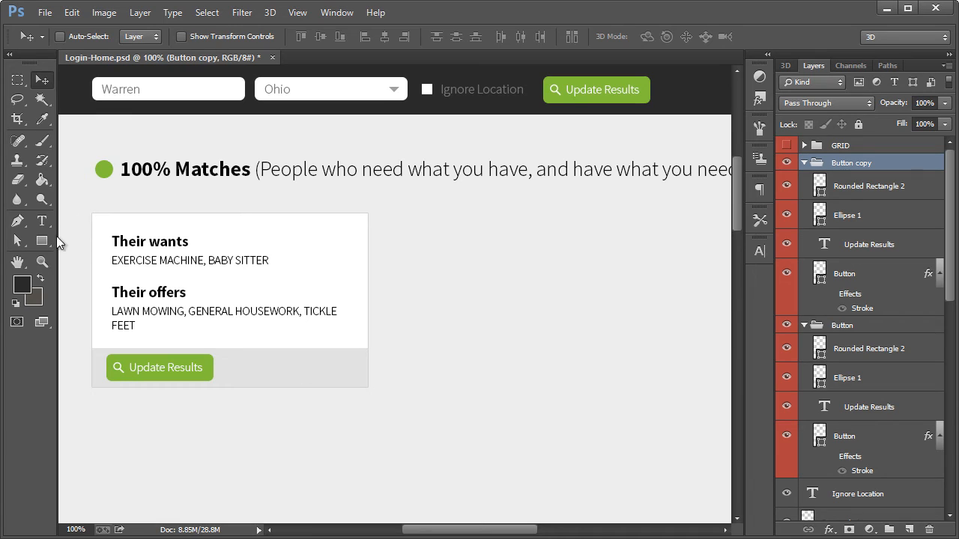
Change the label of the copied button to "Contact This Person"
left_click(42, 221)
triple_click(173, 368)
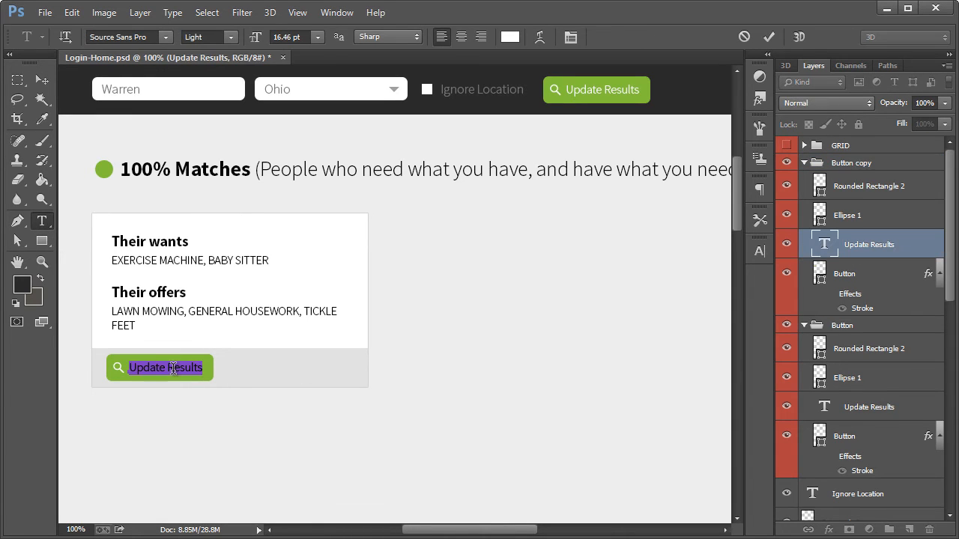
type("Contact This Person")
left_click(39, 79)
Widen the copied button's green background shape to 336 px so it spans most of the card's grey strip
left_click(17, 240)
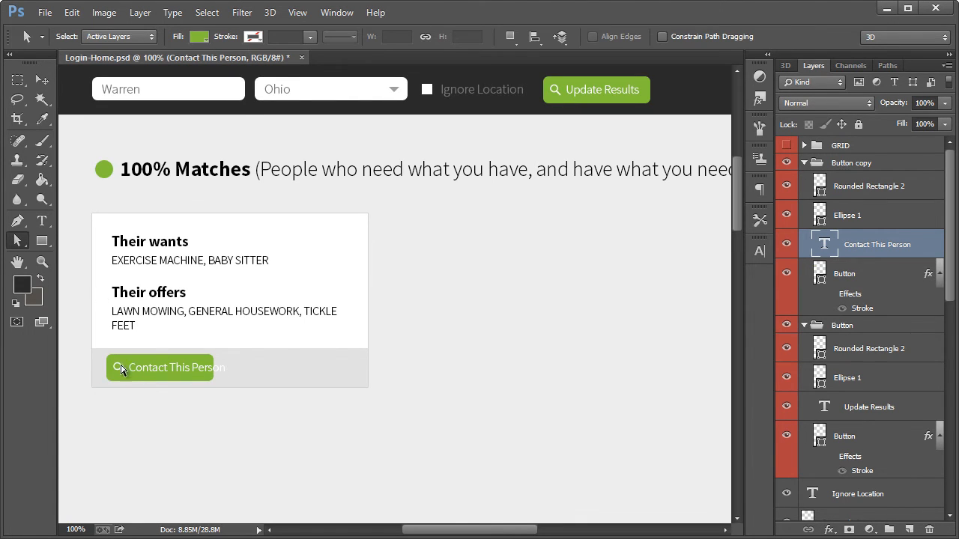
left_click(866, 273)
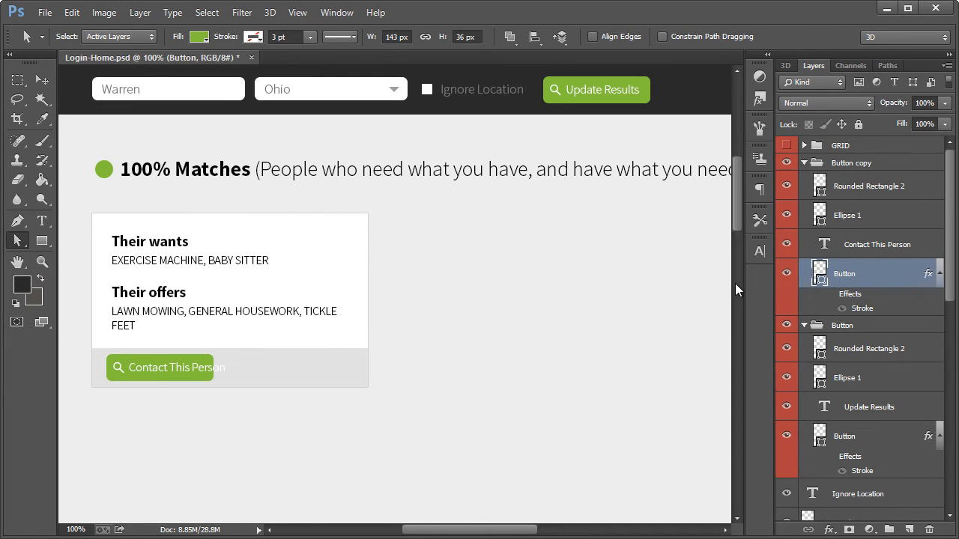
left_click(785, 274)
left_click(785, 274)
key("ctrl+apostrophe")
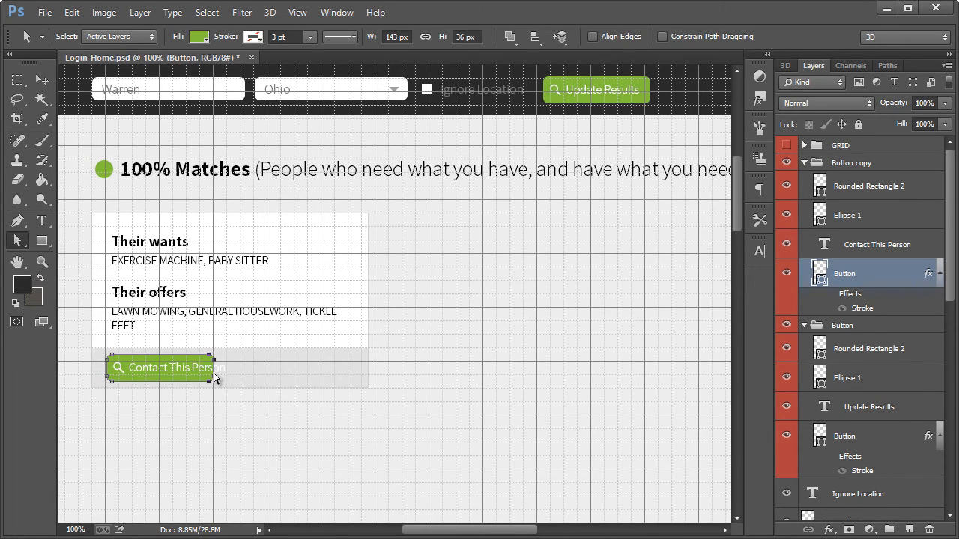
left_click_drag(215, 379, 355, 380)
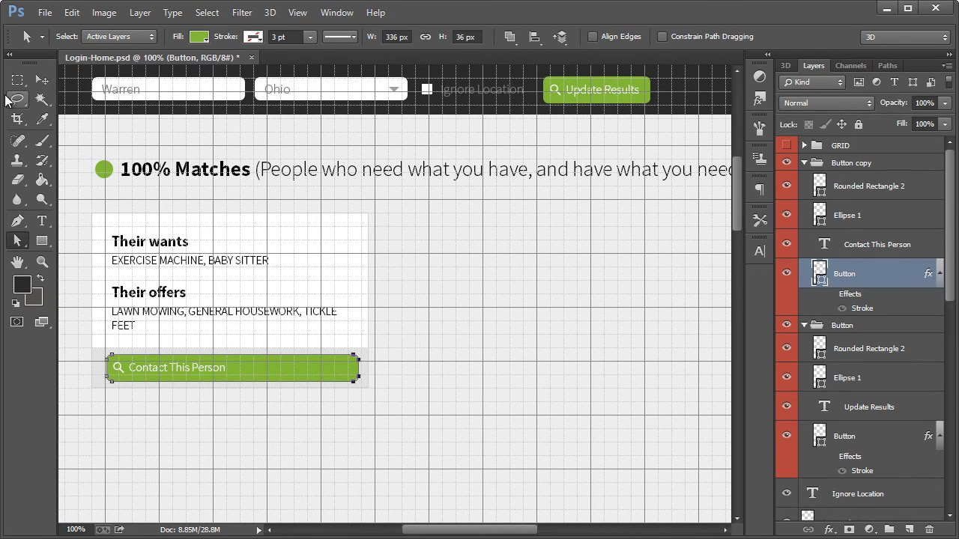
left_click(38, 84)
key("ctrl+apostrophe")
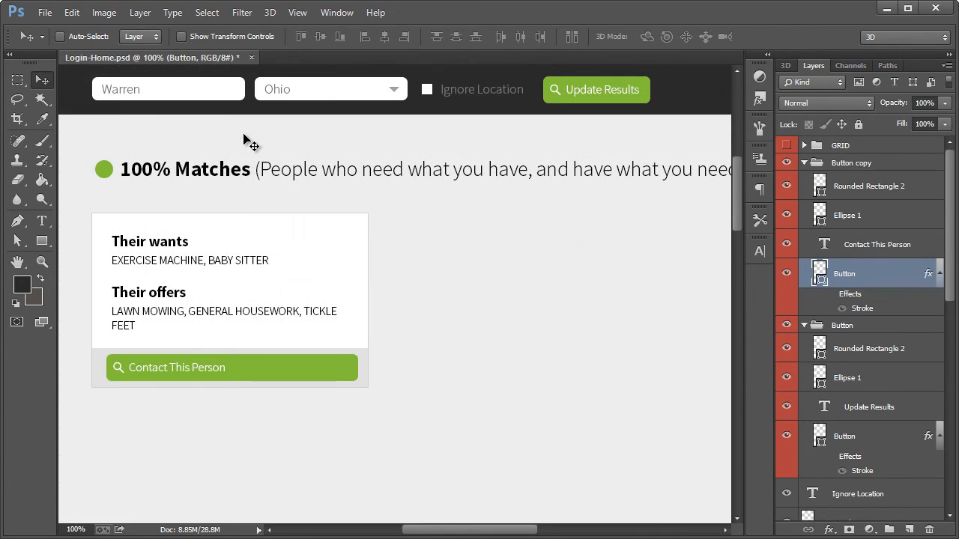
key("ctrl+apostrophe")
key("ctrl+h")
Nudge the whole "Button copy" group slightly to the left to even out its side margins in the grey strip
left_click(845, 173)
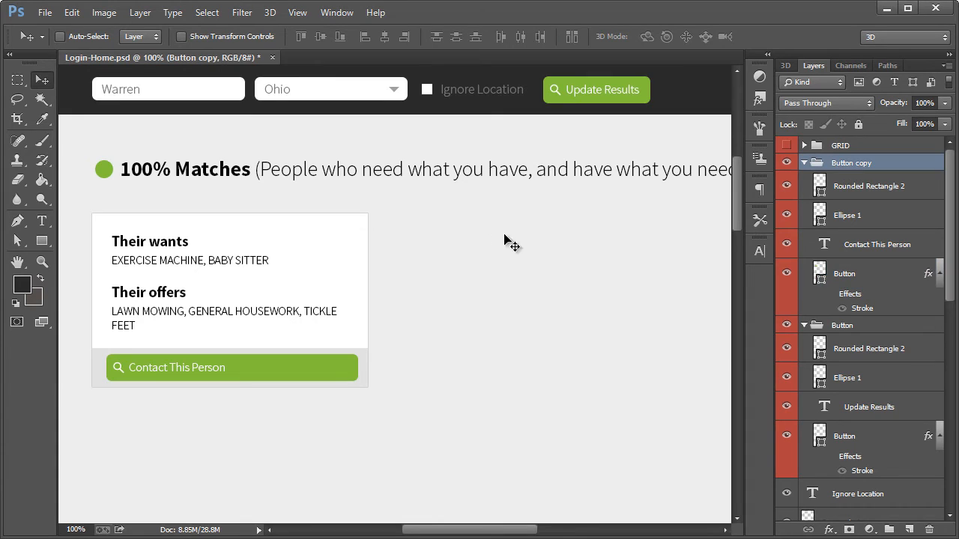
key("Left")
key("Left")
key("Left")
key("Left")
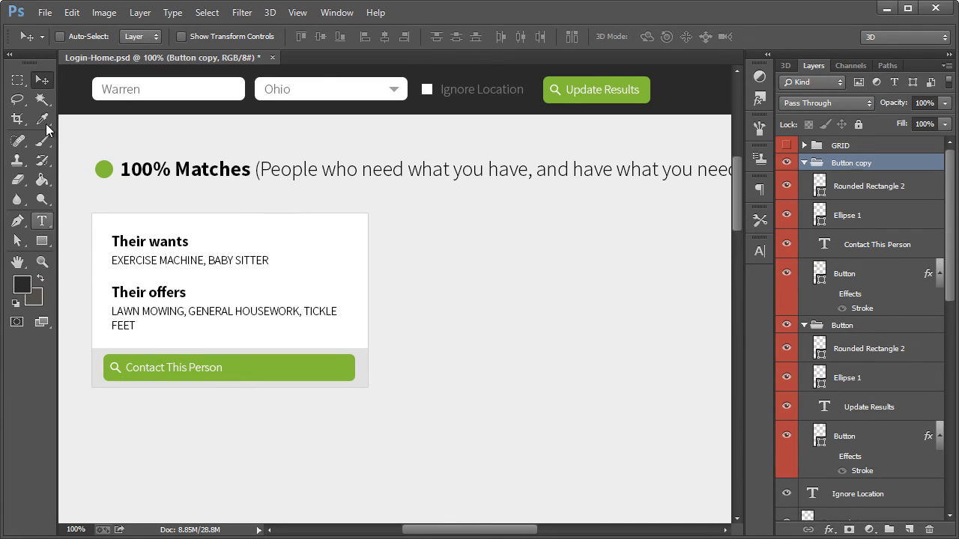
Extend the white card's background rectangle slightly downward with Free Transform, keeping its upper edge in place
left_click(88, 37)
left_click(354, 278)
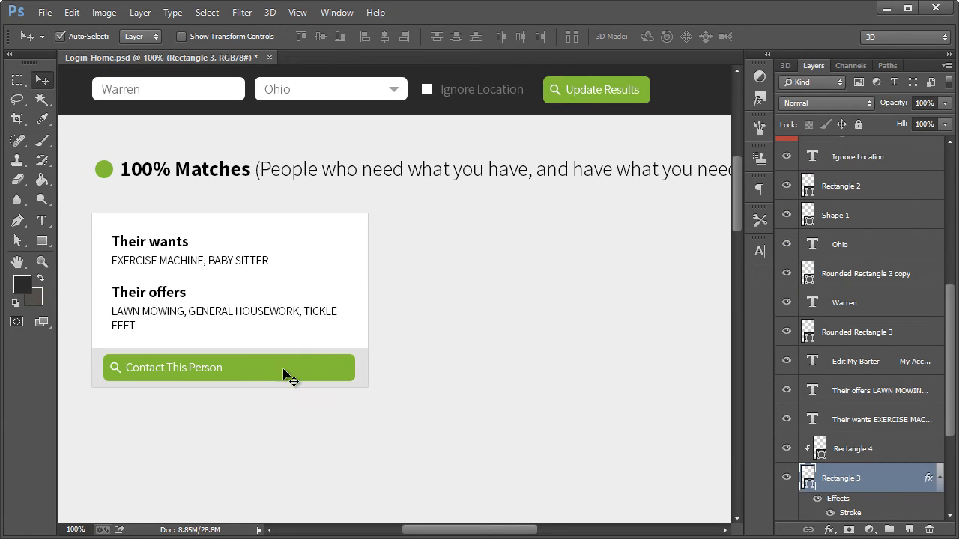
key("ctrl+t")
left_click_drag(230, 389, 230, 398)
left_click(42, 79)
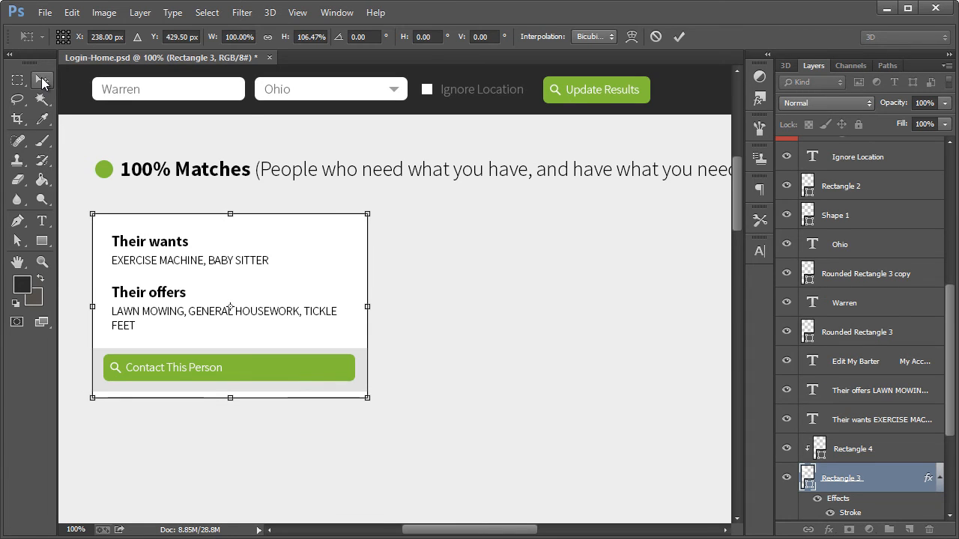
Stretch the clipped grey strip downward past the card's lower edge and apply the transformation
left_click(342, 388)
key("ctrl+t")
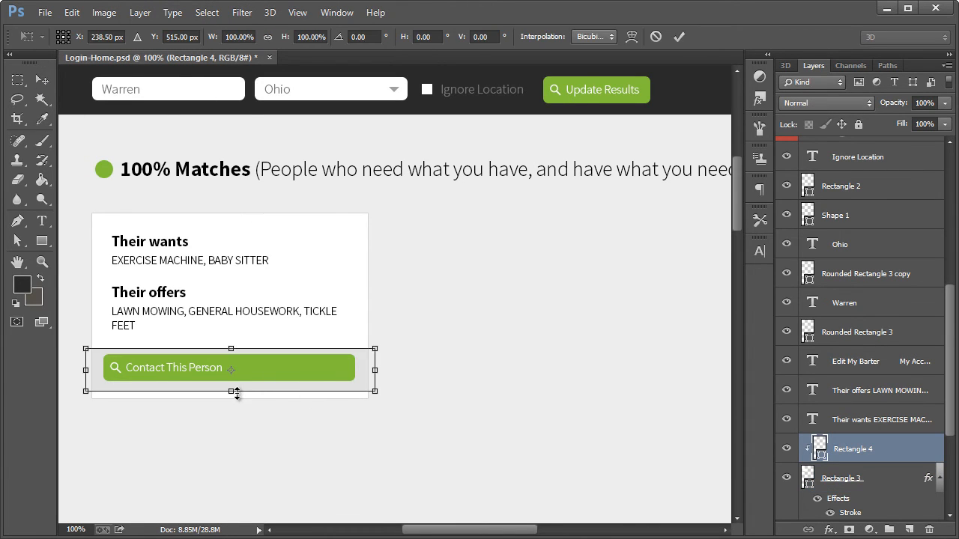
left_click_drag(236, 394, 233, 411)
left_click(39, 78)
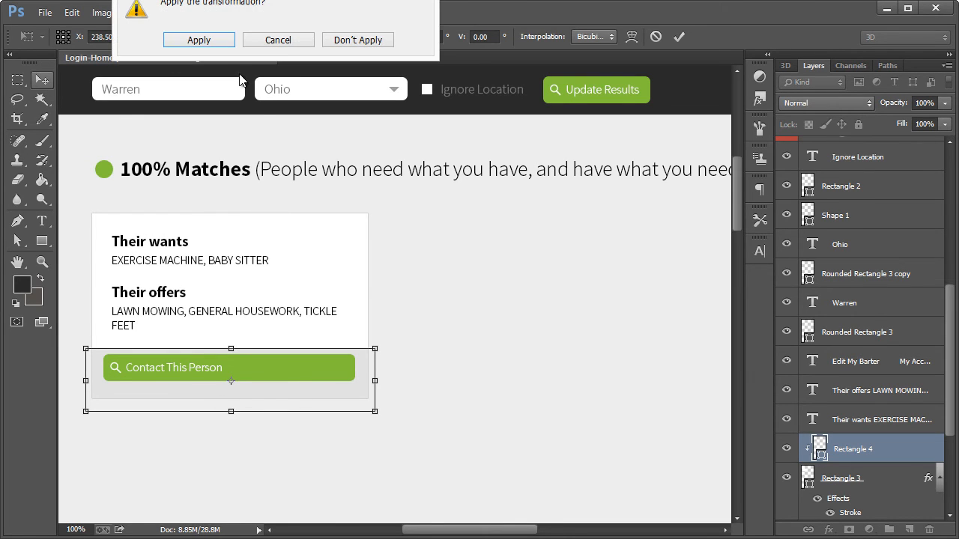
left_click(199, 39)
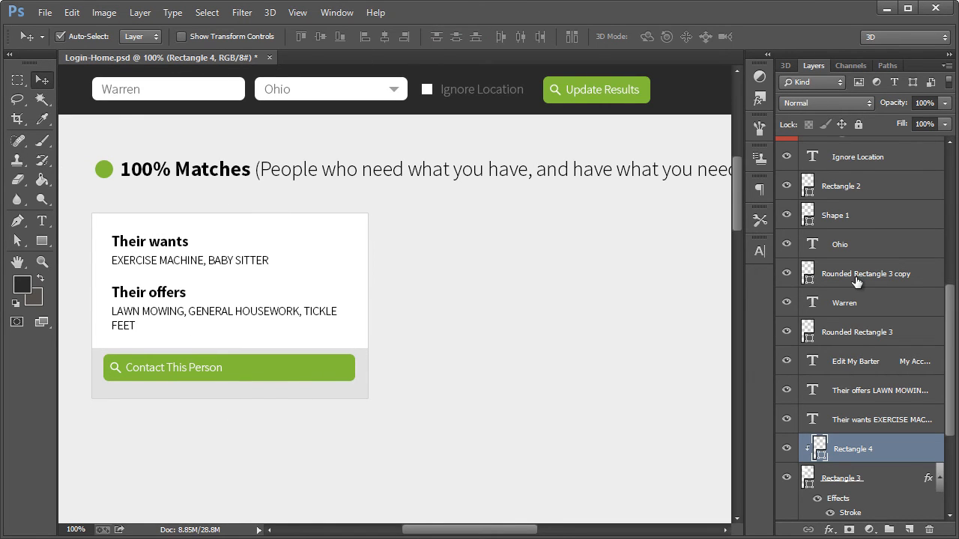
Move the "Button copy" group down so it sits vertically centred in the taller grey strip
scroll(839, 172, "up", 10)
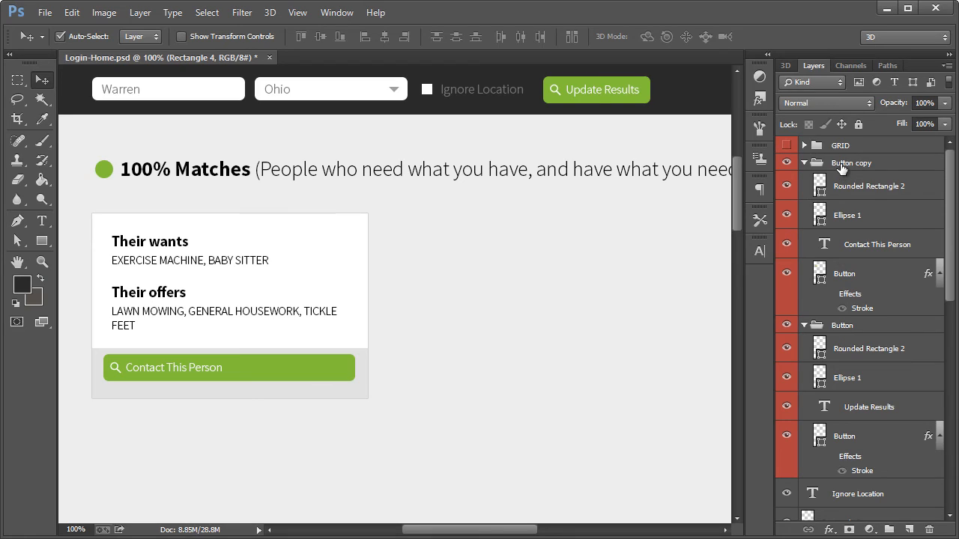
left_click(841, 166)
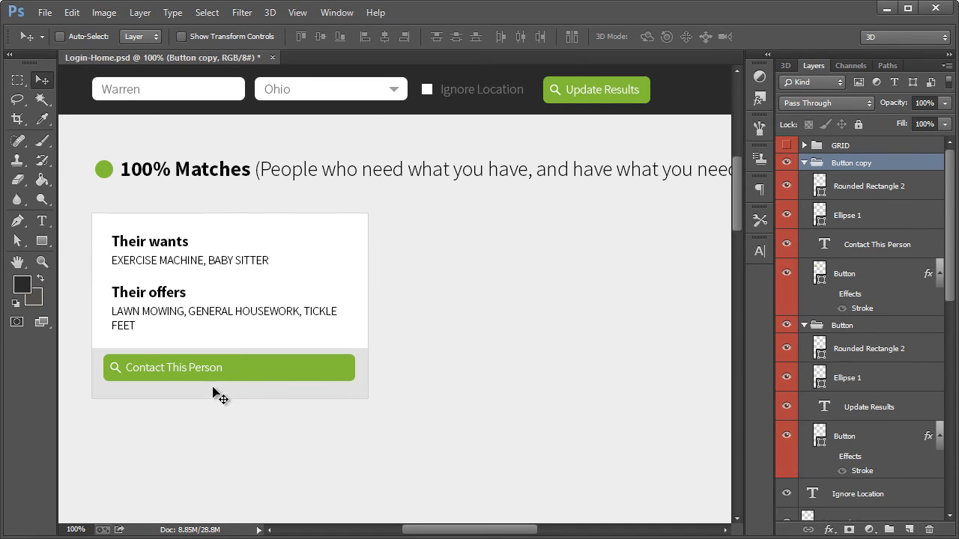
left_click_drag(213, 369, 210, 375)
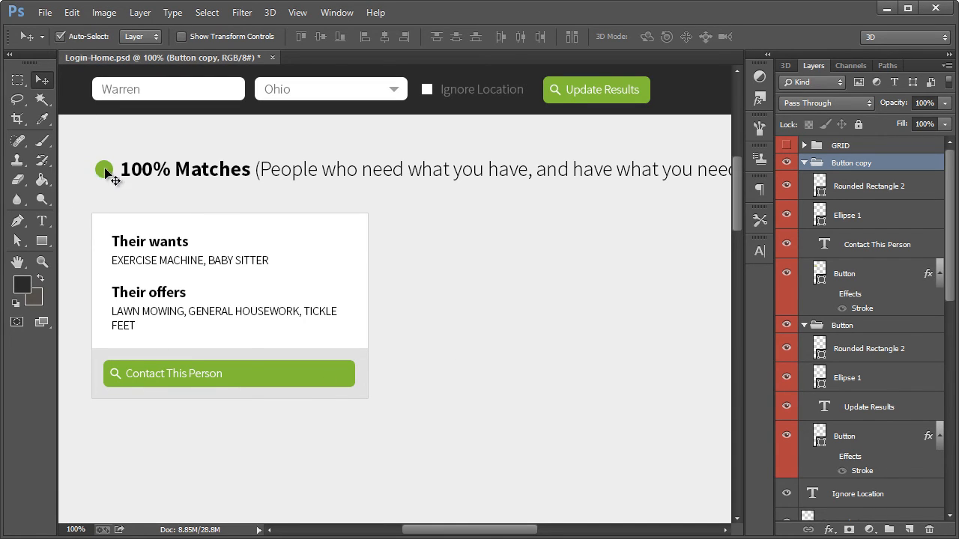
Delete both shapes of the magnifier icon from the copied button and centre the "Contact This Person" label on it
left_click(116, 375)
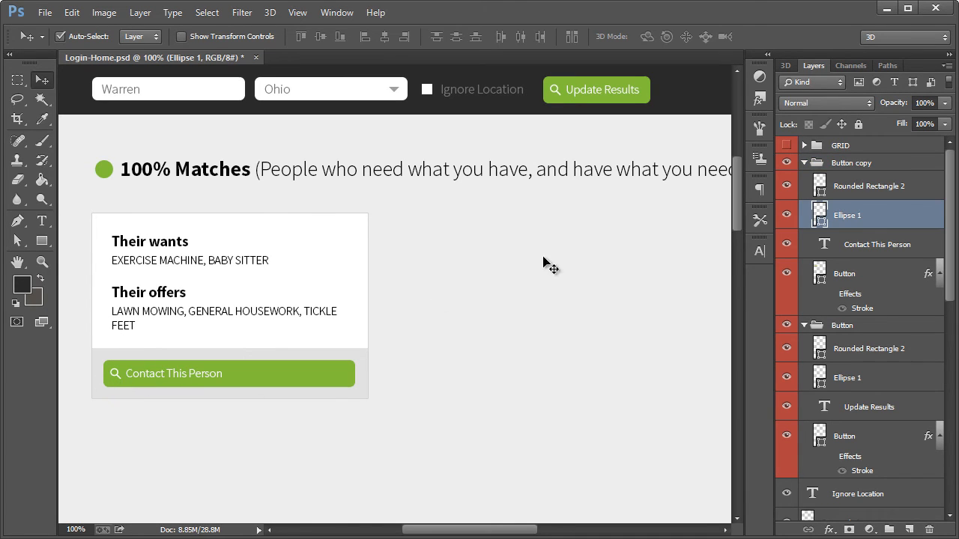
left_click(859, 187)
key("Delete")
key("Delete")
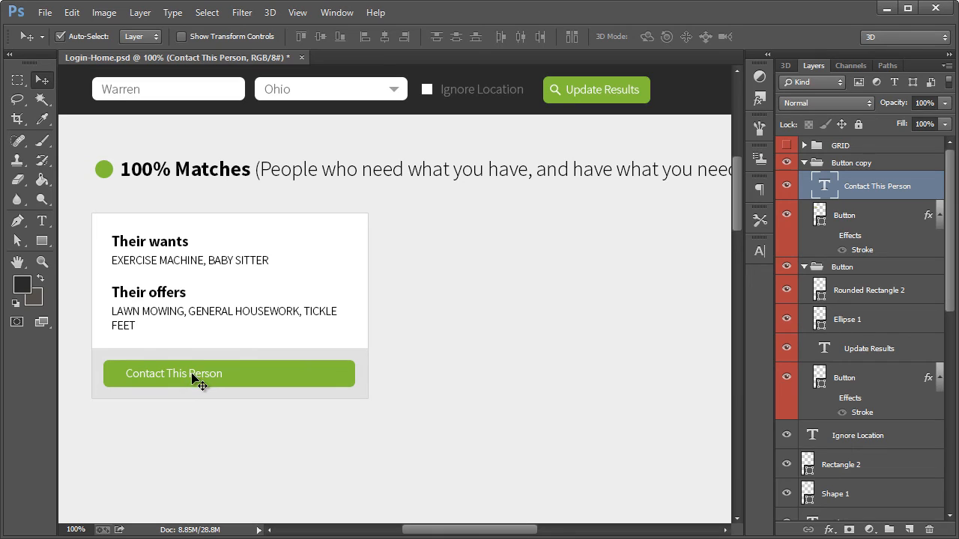
left_click_drag(200, 377, 257, 378)
Add the text "POSTED 15 HOURS AGO - WARREN, OH" just below the card, aligned with its left edge
scroll(414, 382, "down", 1)
scroll(410, 367, "up", 3)
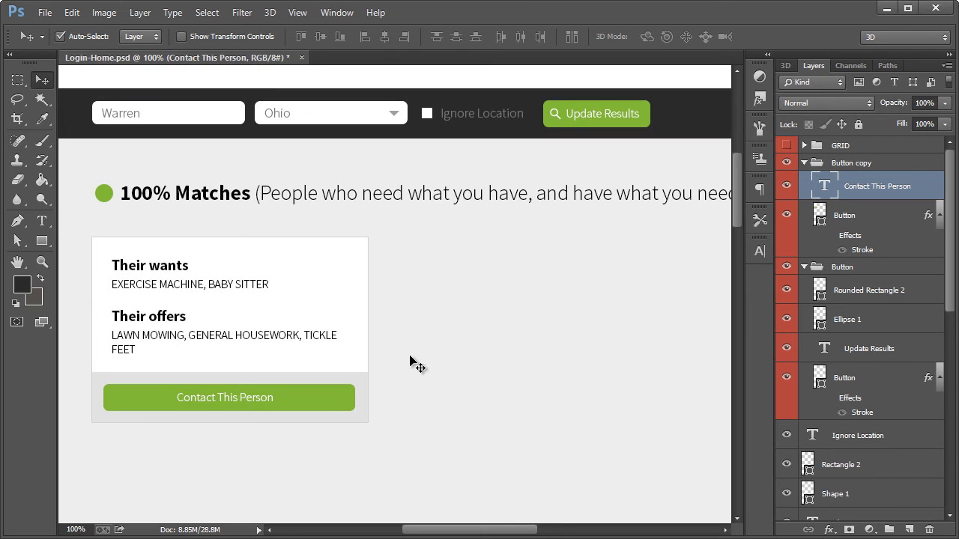
scroll(431, 334, "down", 1)
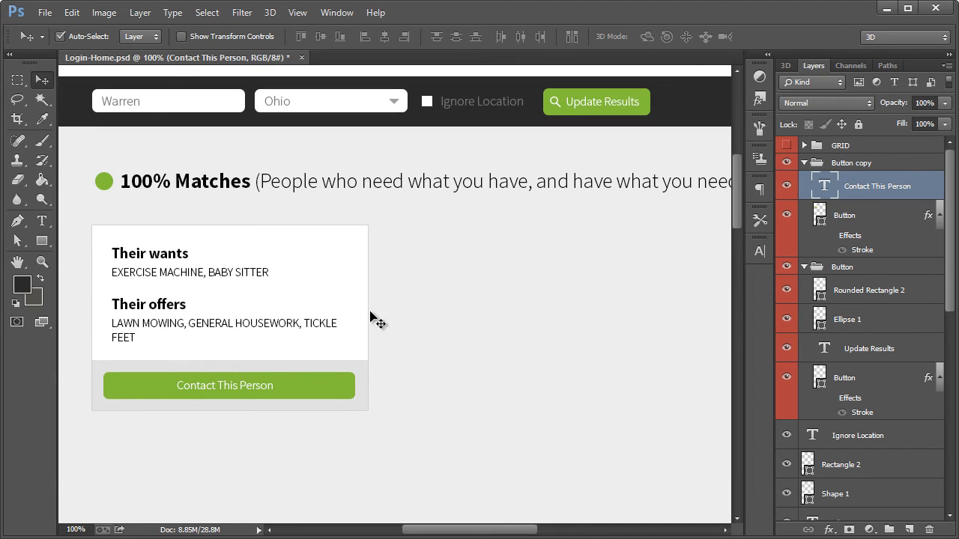
scroll(314, 352, "down", 3)
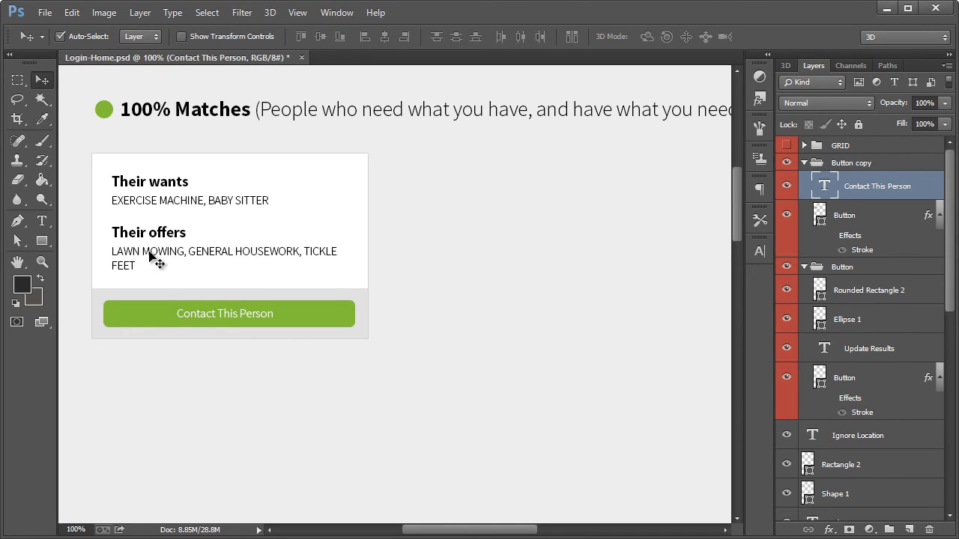
left_click(42, 220)
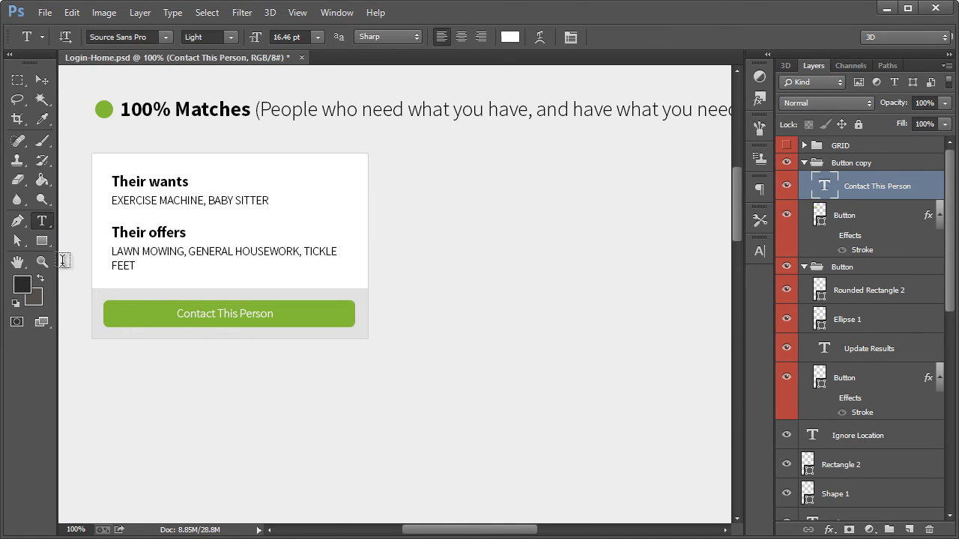
left_click(92, 351)
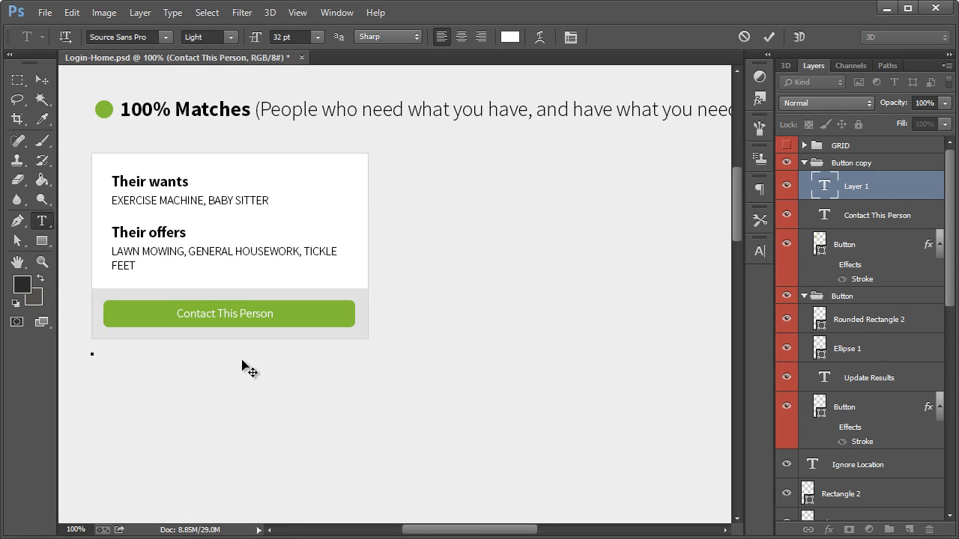
type("Posted")
key("ctrl+a")
type("PosteD 15 HOURS")
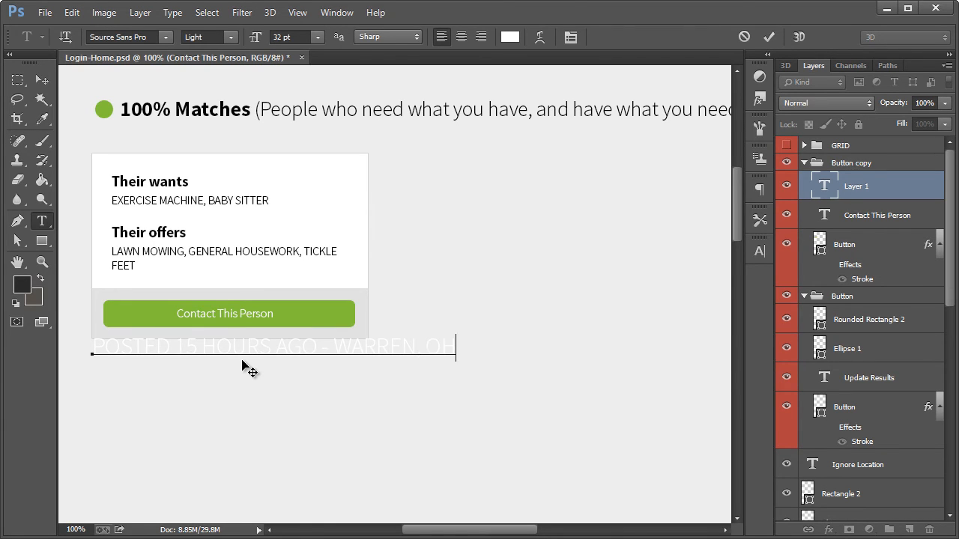
left_click(42, 80)
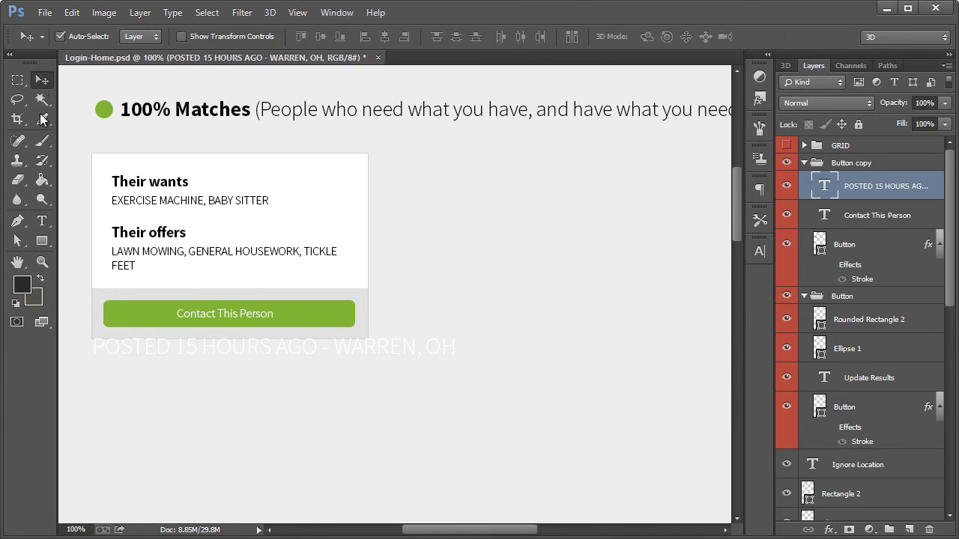
Set the colour of the posted-time text to medium grey #989898
left_click(43, 219)
left_click(510, 36)
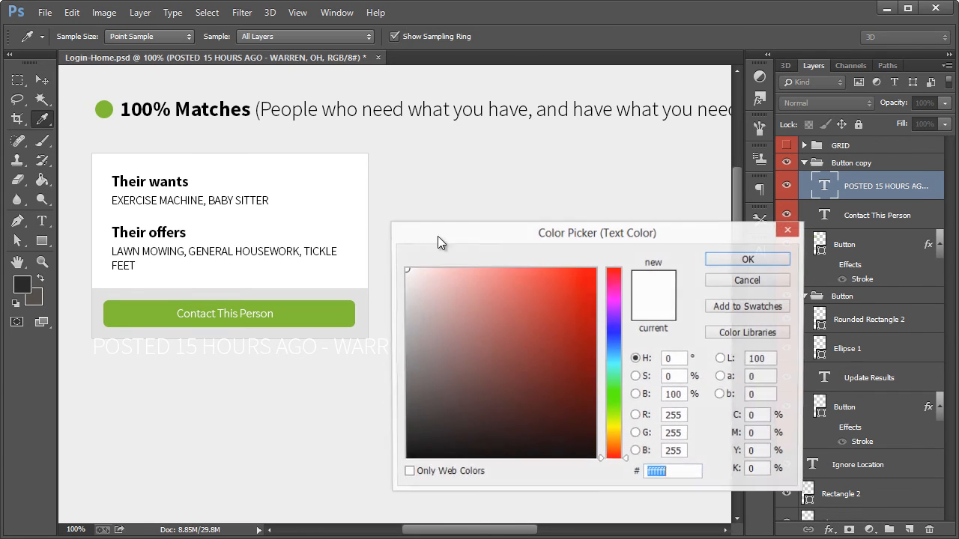
mouse_move(413, 337)
left_mouse_down()
mouse_move(424, 329)
mouse_move(404, 348)
left_mouse_up()
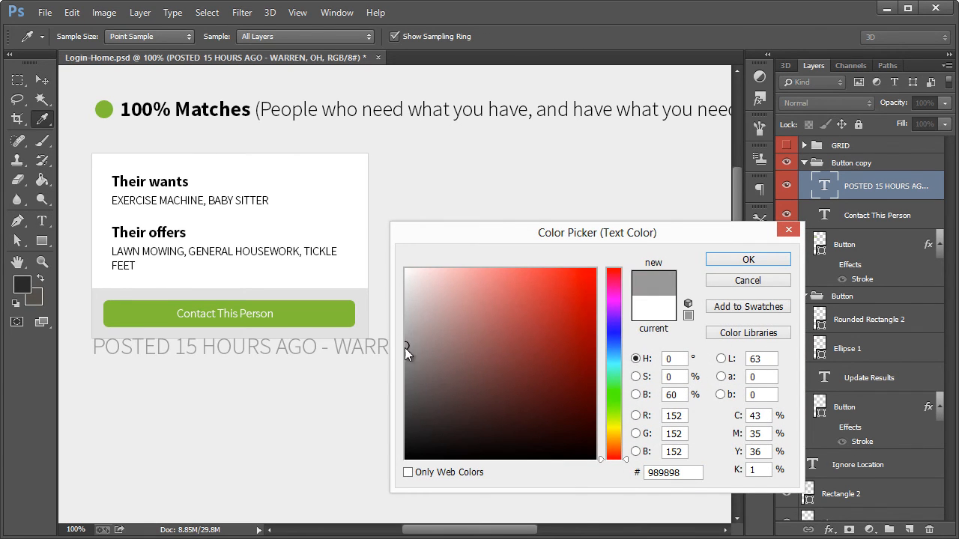
left_click(748, 260)
Scale the posted-time text down to about 15 pt with Free Transform
key("ctrl+t")
left_click_drag(462, 332, 269, 333)
key("Return")
key("t")
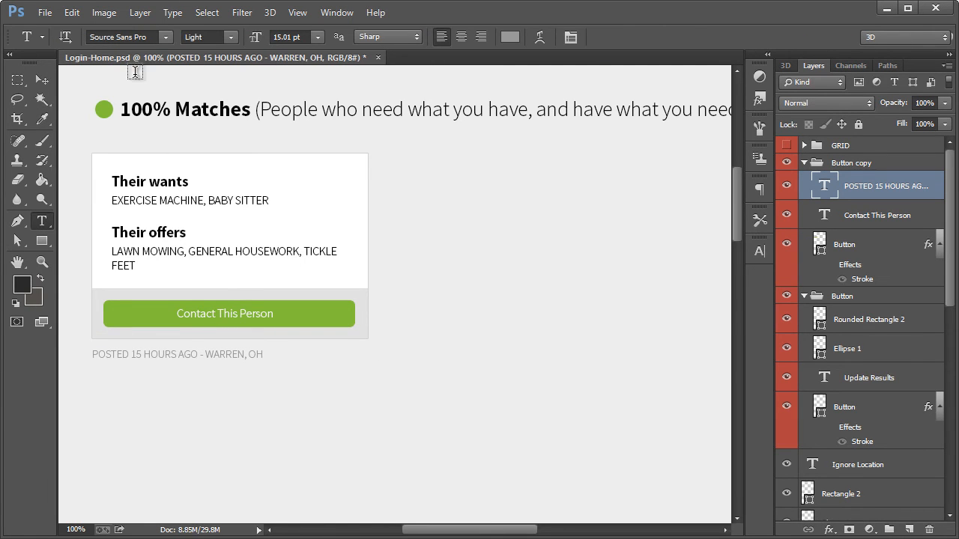
Nudge the posted-time text up a few pixels, closer to the card's lower edge
left_click(41, 79)
key("Up")
key("Up")
key("Up")
key("Up")
key("Up")
key("Up")
key("Up")
key("Up")
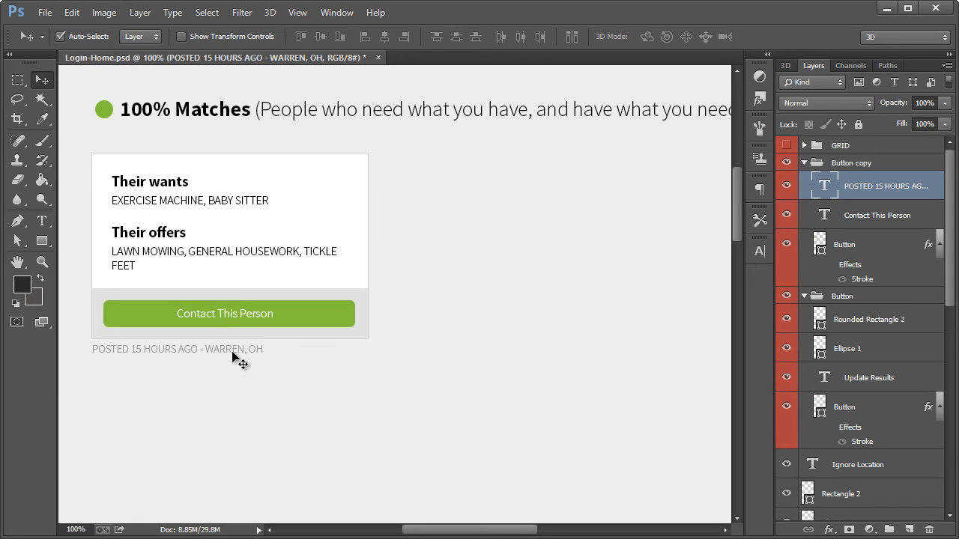
Select the "Button copy" layer group and collapse it
left_click_drag(436, 529, 436, 528)
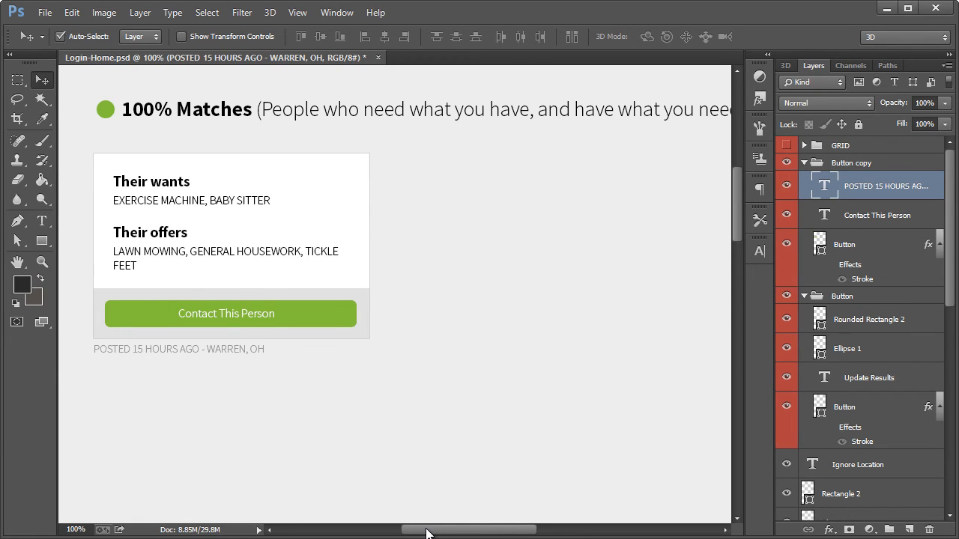
scroll(402, 385, "up", 3)
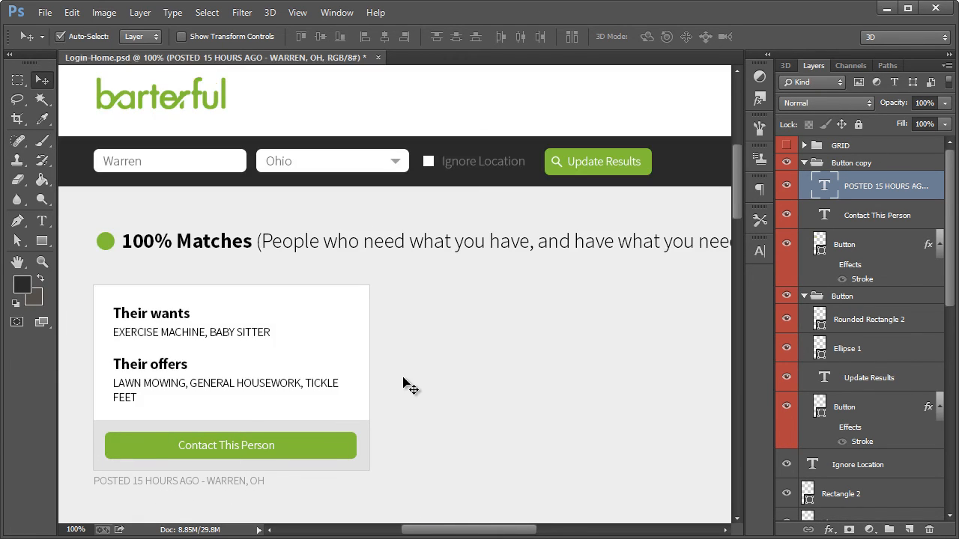
scroll(402, 385, "down", 3)
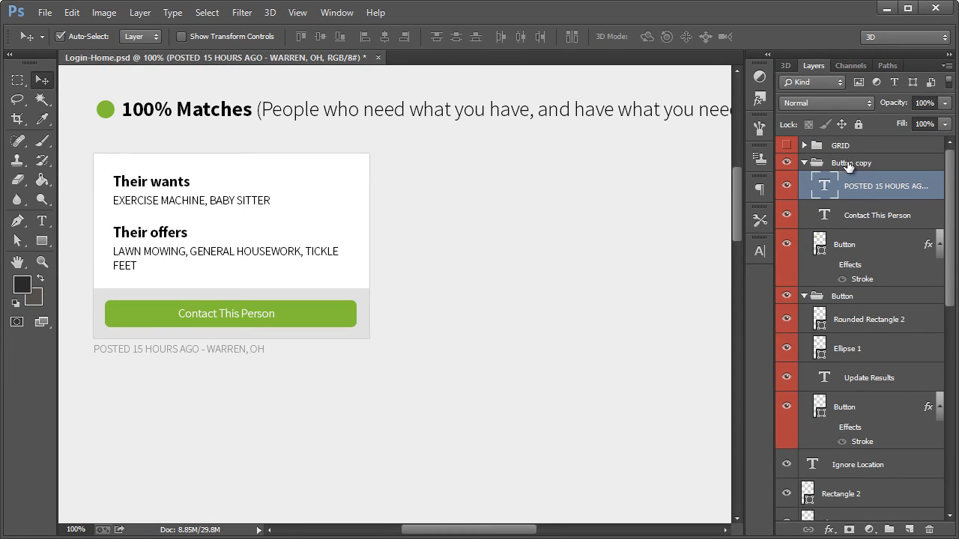
left_click(848, 165)
left_click(804, 164)
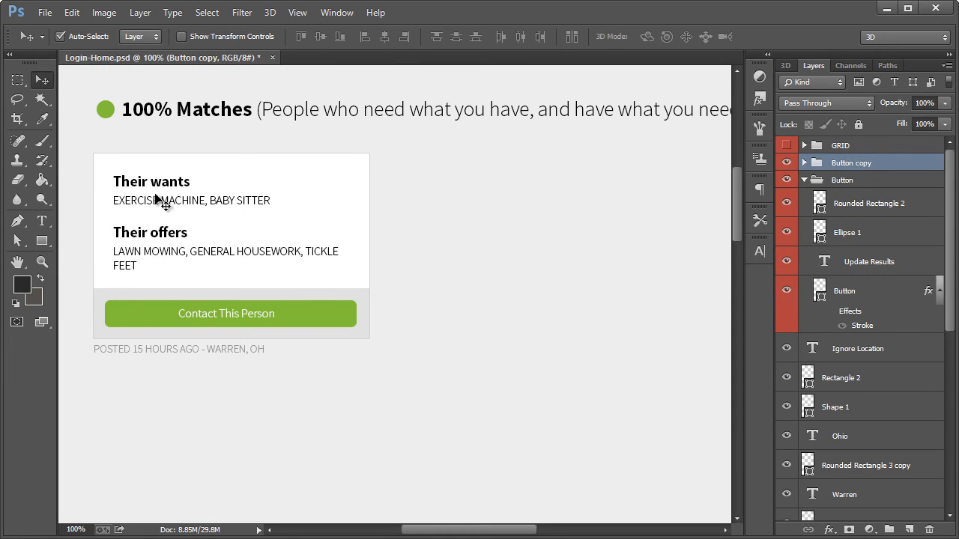
left_click(40, 268)
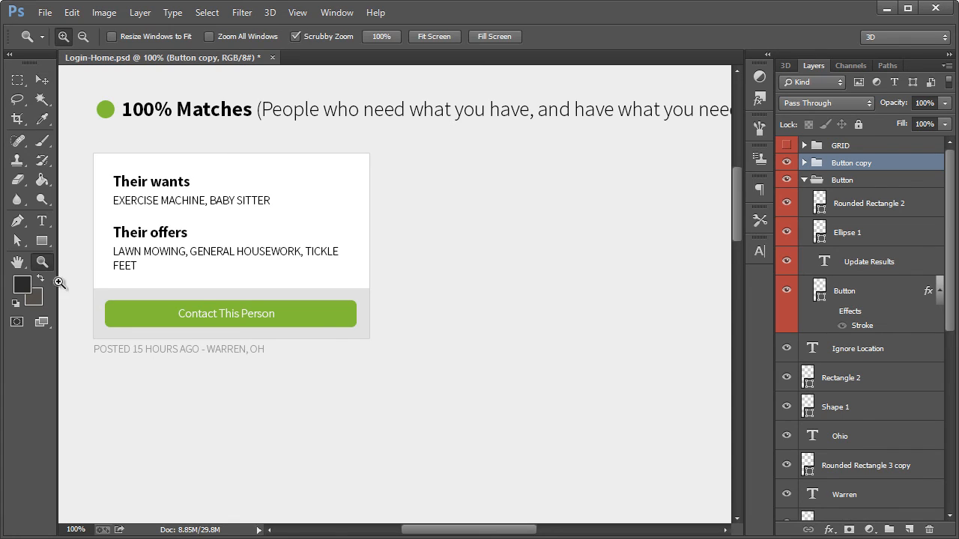
right_click(321, 327)
left_click(357, 429)
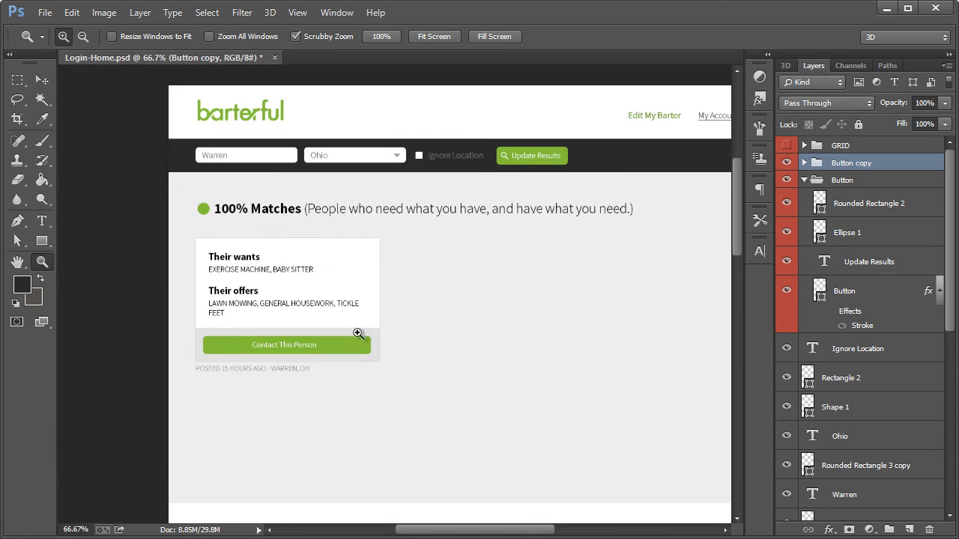
key("v")
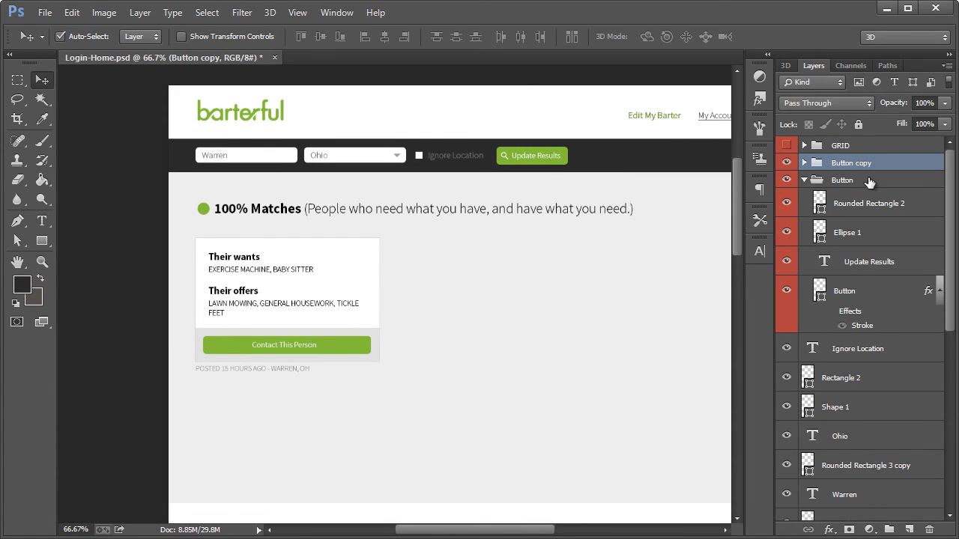
Collapse the "Button" group and rename the "Button copy" group as "Contact Button"
left_click(803, 180)
double_click(832, 163)
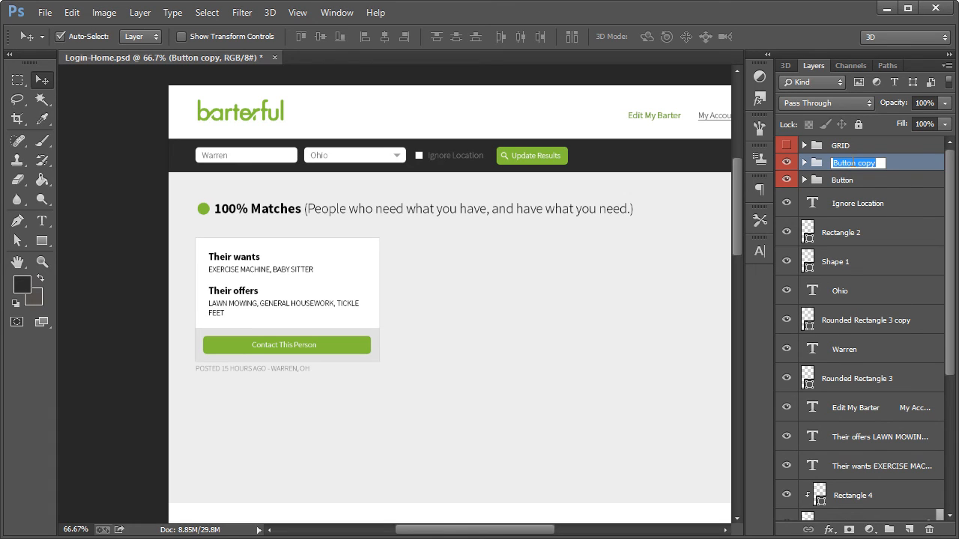
type("Contact Button")
key("Return")
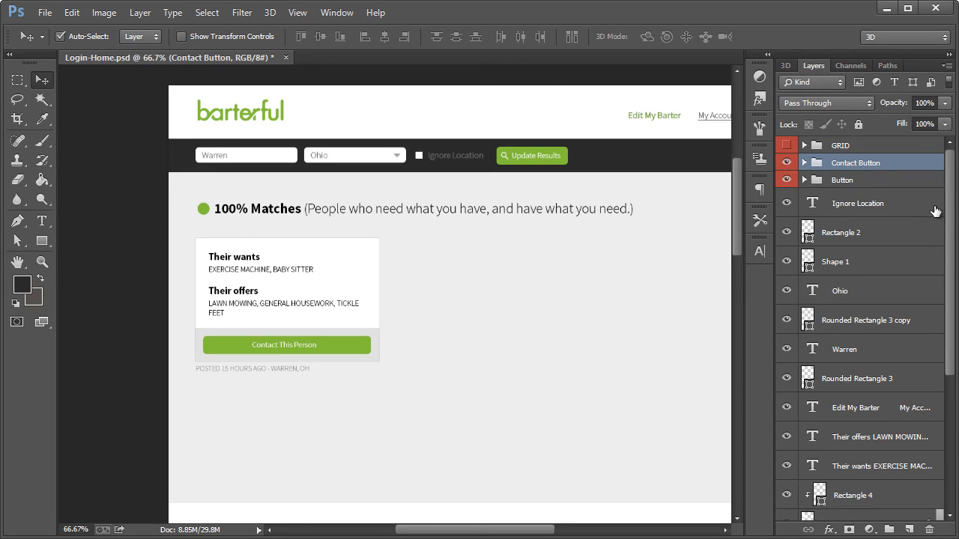
Lock the position of the "background" and "Rectangle 1" layers
left_click_drag(951, 214, 952, 367)
left_click(857, 507)
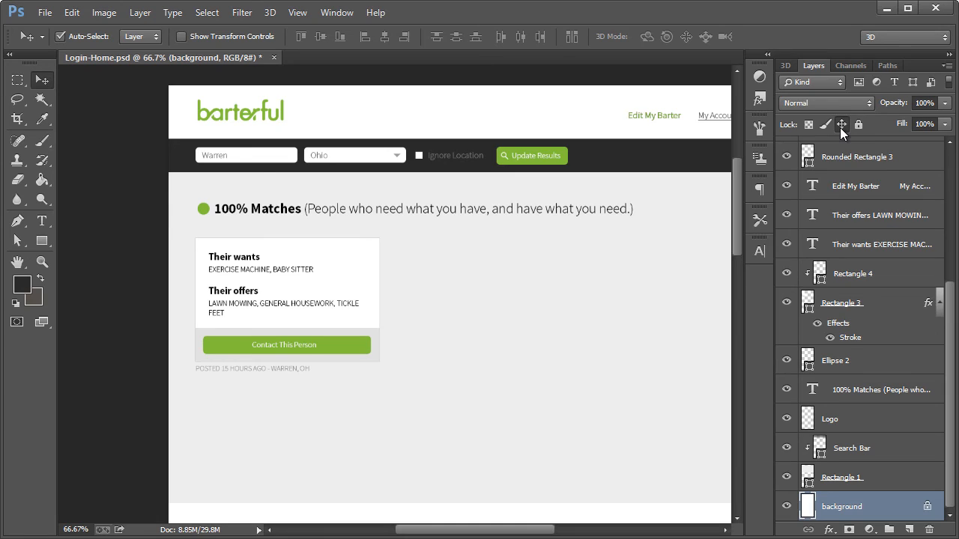
left_click(856, 478)
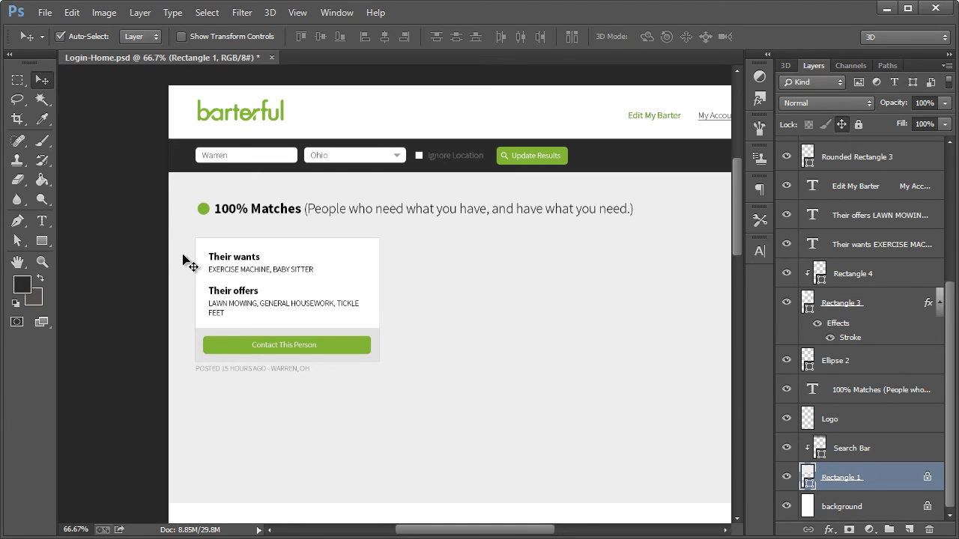
Group the offer card's layers and move the new group out of "Contact Button" to just above it
left_click_drag(170, 239, 402, 382)
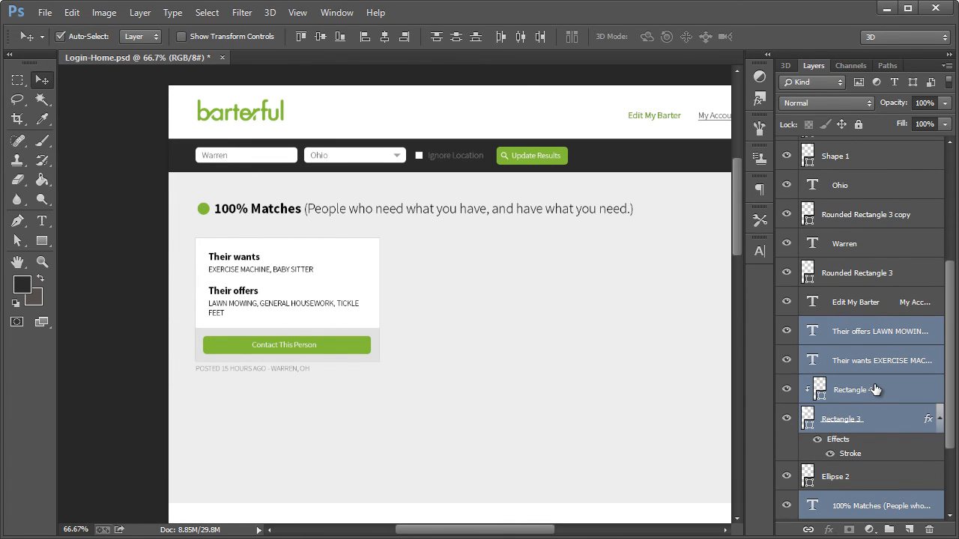
key("ctrl+g")
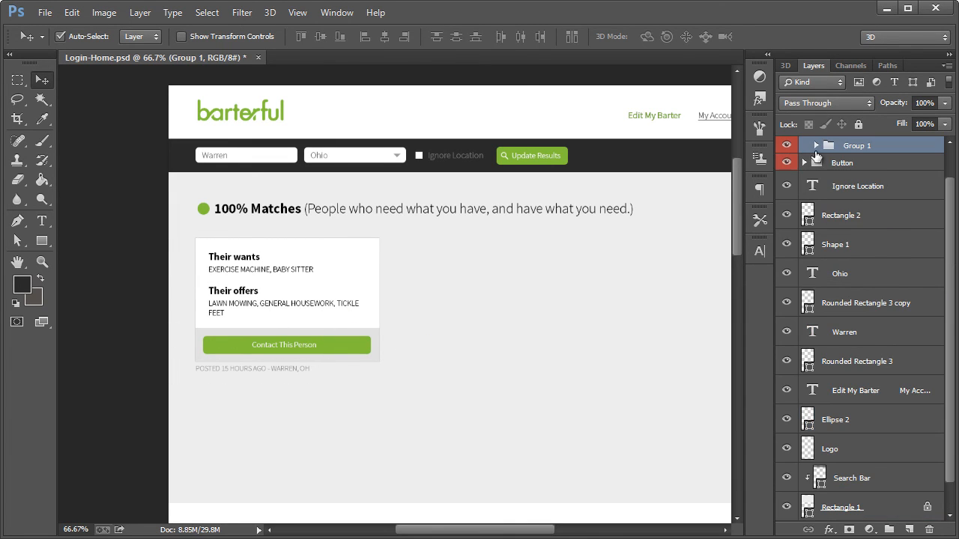
scroll(835, 198, "up", 1)
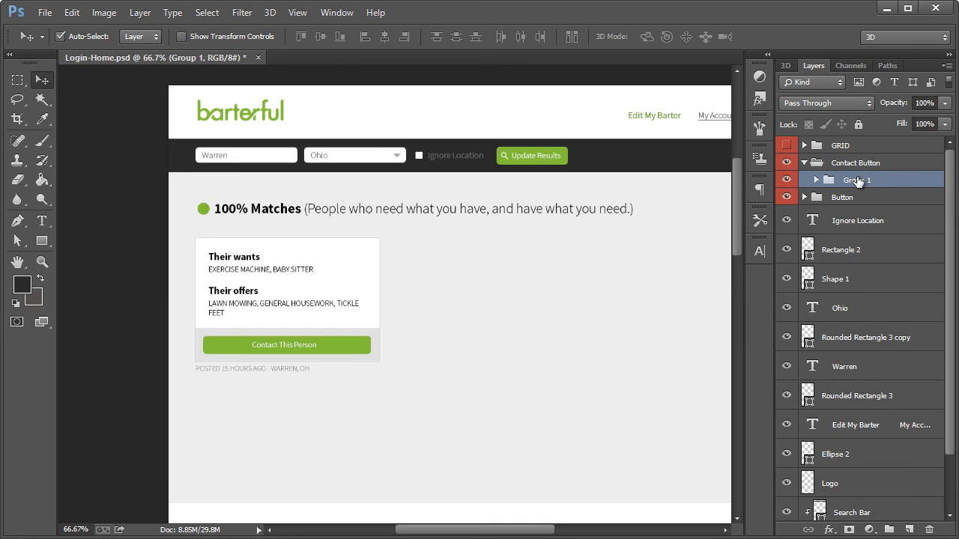
left_click_drag(857, 182, 839, 161)
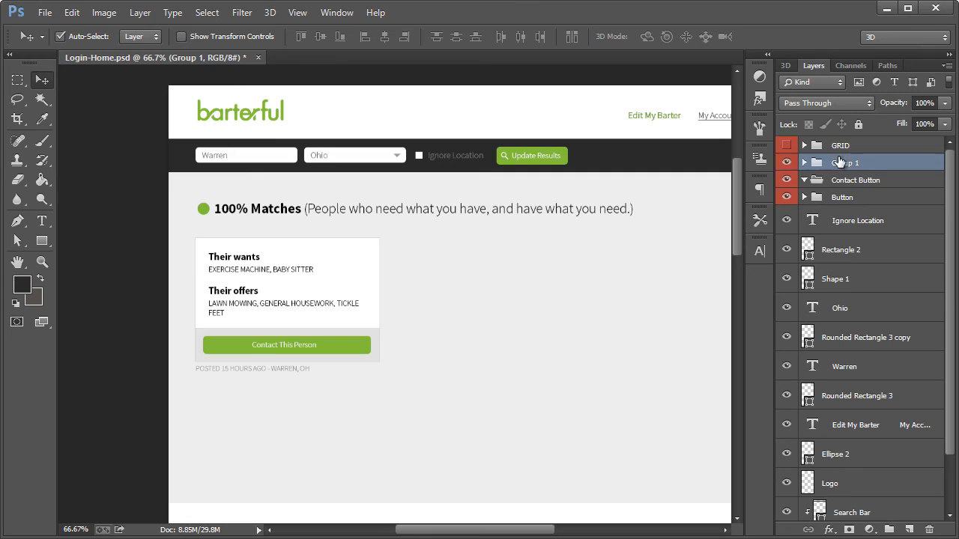
Move the "100% Matches" heading layer out of the card's group to directly above that group
left_click(787, 162)
left_click(786, 163)
left_click(804, 163)
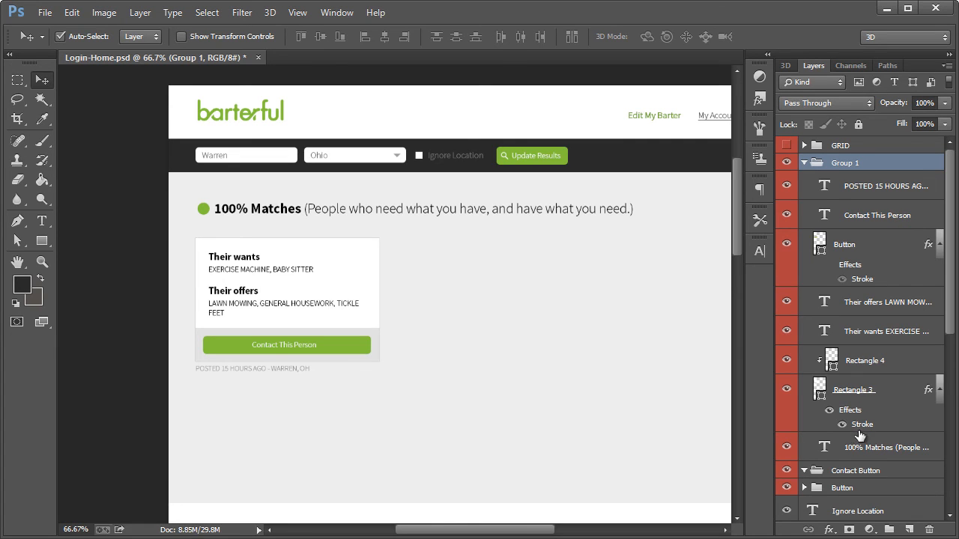
left_click(870, 453)
left_click_drag(875, 454, 849, 170)
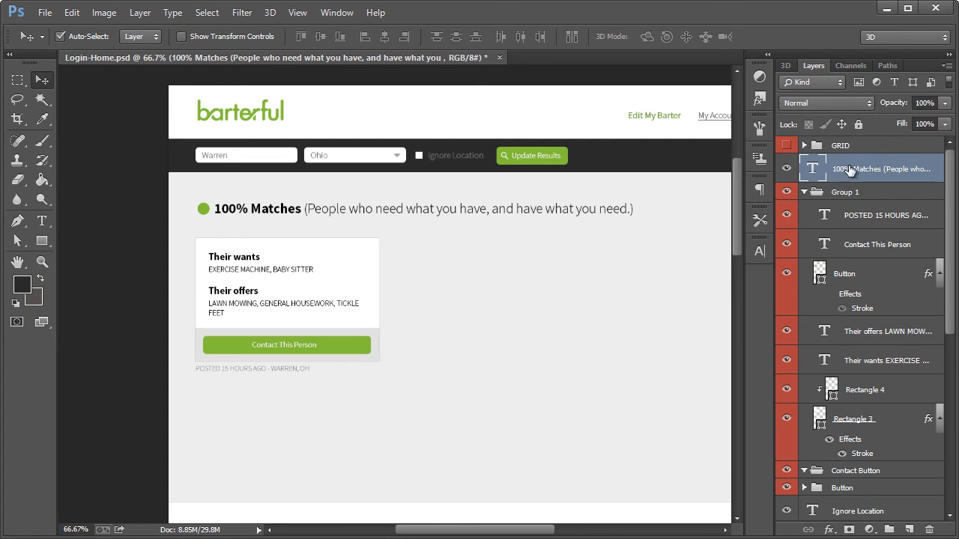
Check the card group's contents by toggling its visibility, collapse it, and rename it "Offer"
left_click(785, 194)
left_click(786, 194)
left_click(785, 194)
left_click(786, 194)
left_click(803, 193)
left_click(833, 193)
double_click(844, 193)
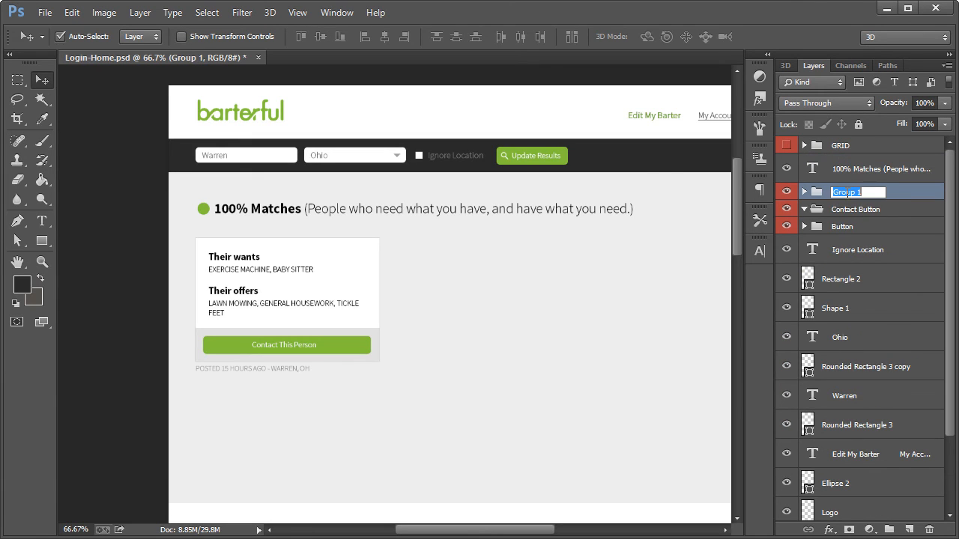
type("Offer")
key("Return")
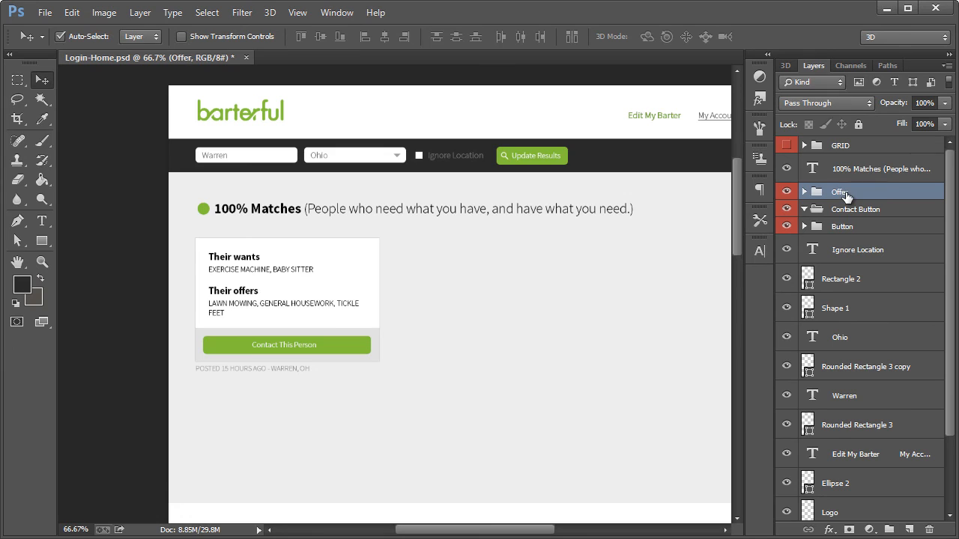
Check the "Offer" group by toggling its visibility, and delete the empty "Contact Button" group
left_click(785, 192)
left_click(786, 192)
left_click(786, 192)
left_click(787, 192)
left_click(803, 210)
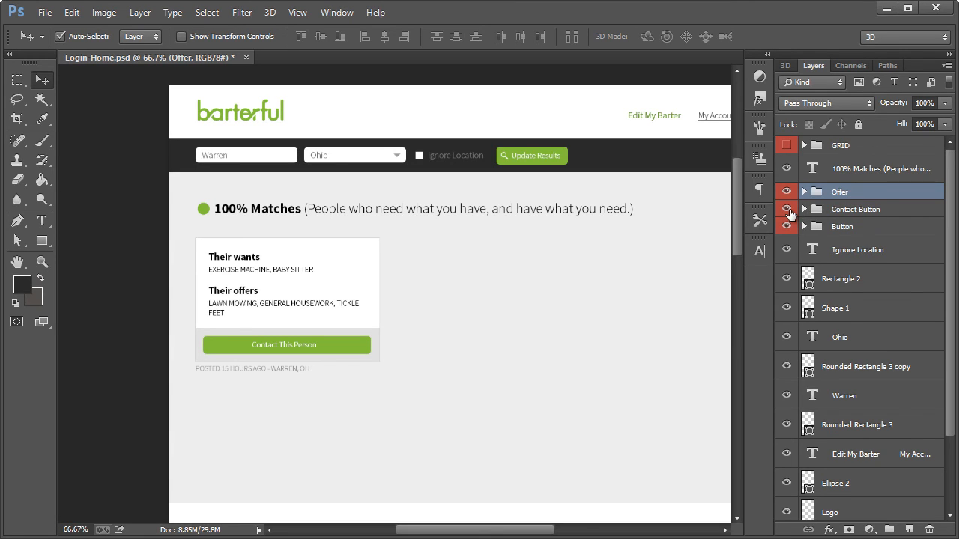
left_click(847, 214)
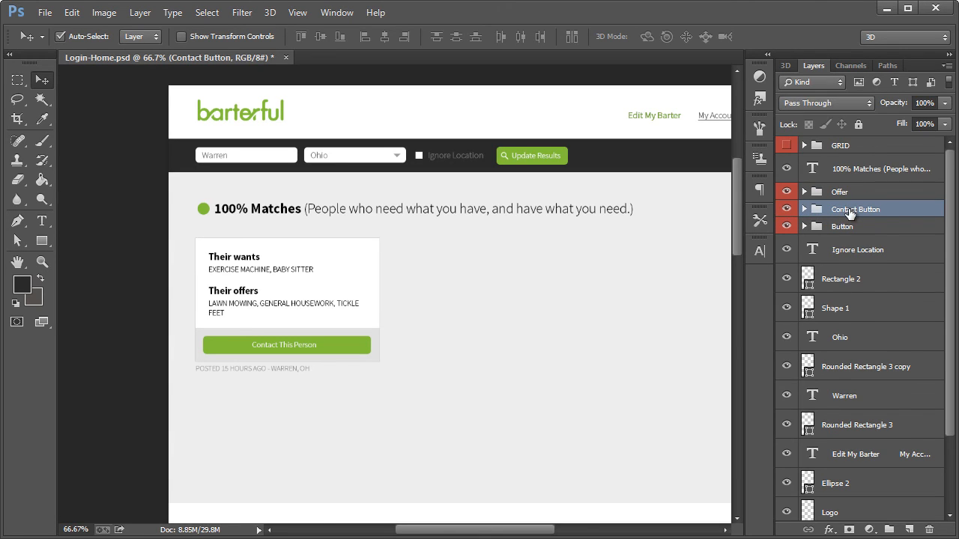
key("Delete")
Show the column grid, duplicate the "Offer" group, and place the copy beside the first card, aligned to the grid
left_click(839, 195)
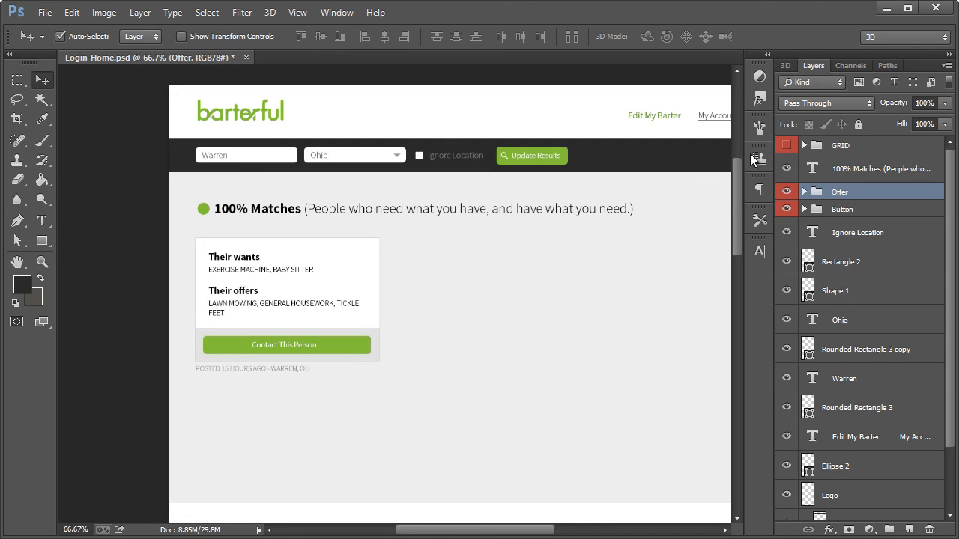
left_click(786, 147)
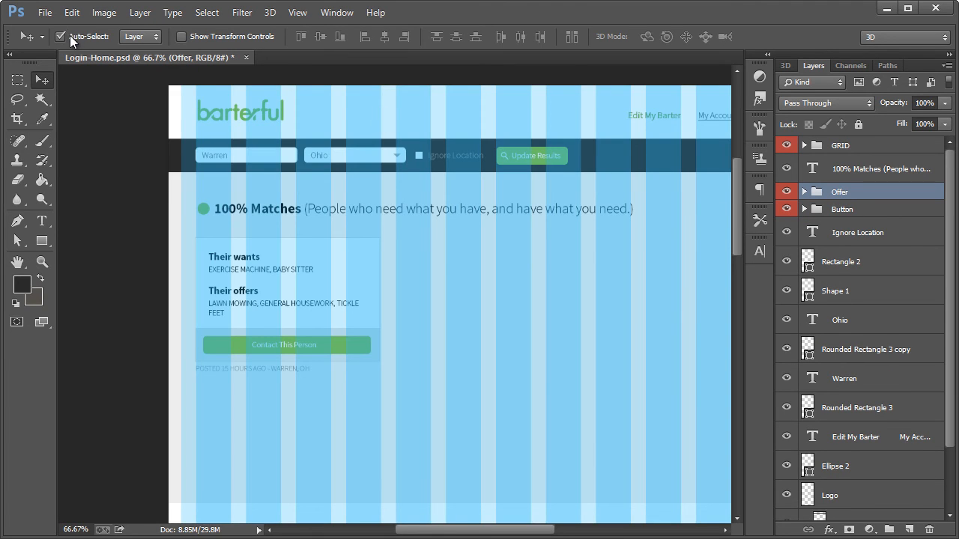
key("ctrl+j")
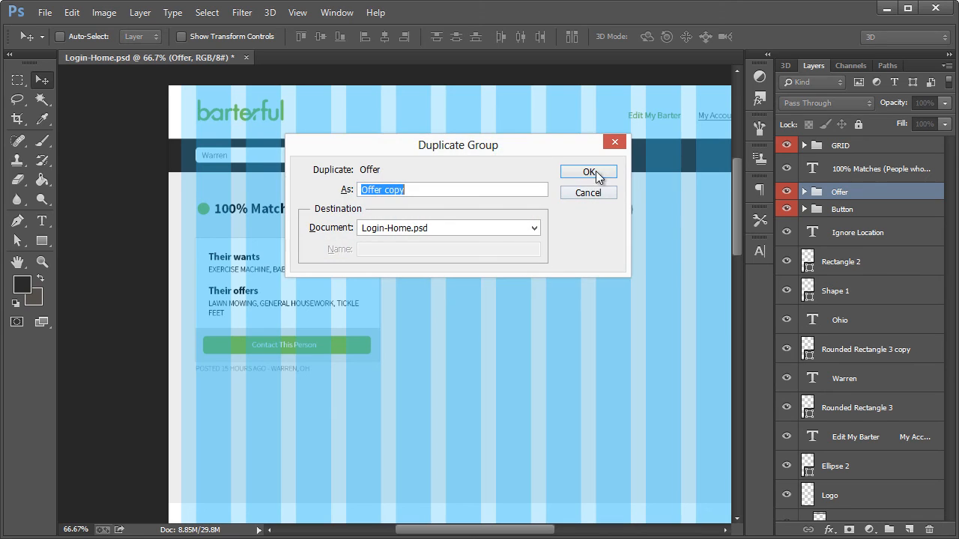
left_click(590, 177)
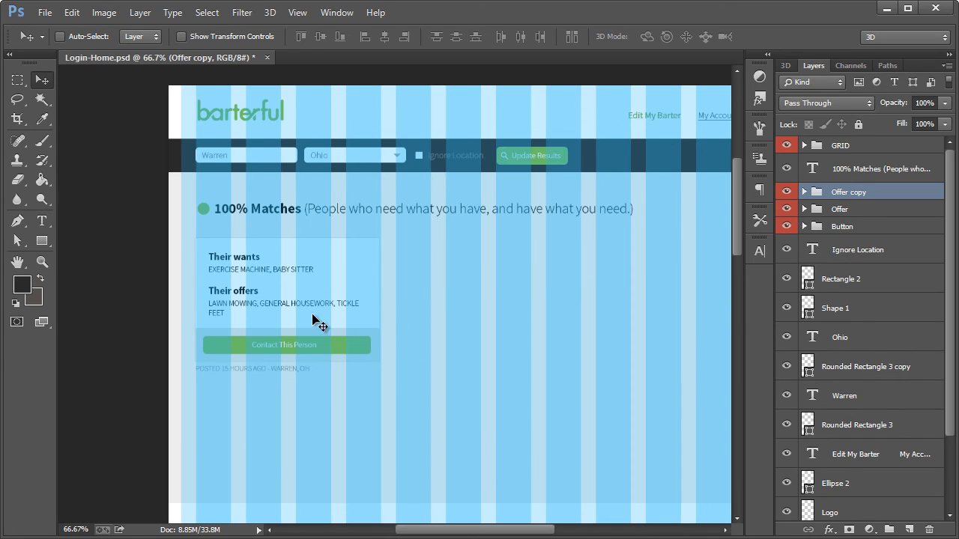
left_click_drag(249, 290, 452, 292)
Duplicate the second offer card, align the copy to the grid as the third card in the row, and hide the grid
left_click_drag(468, 535, 494, 533)
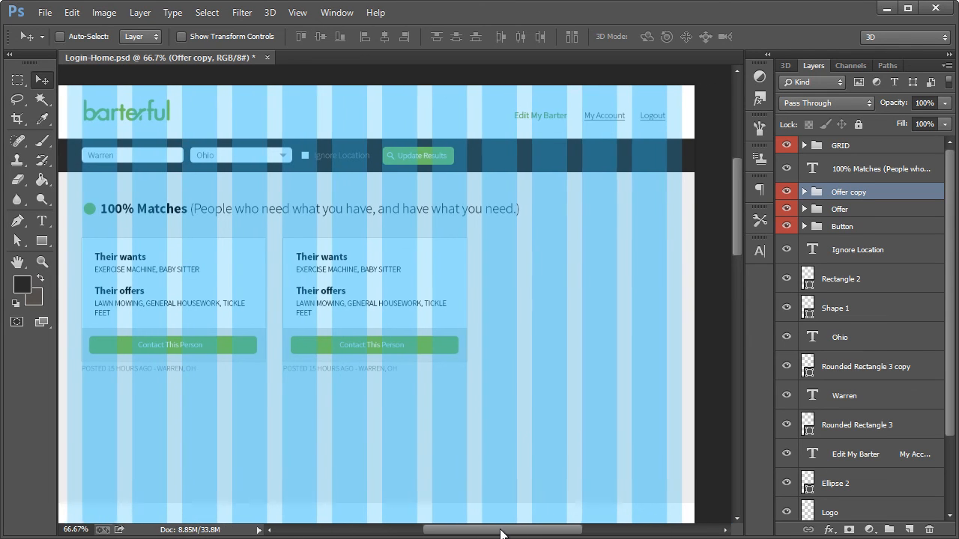
key("ctrl+j")
left_click(588, 171)
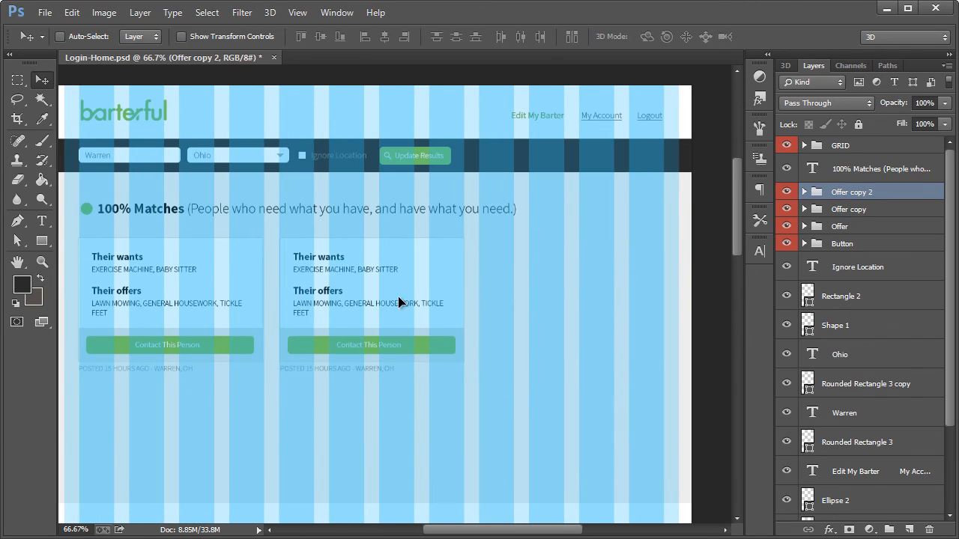
left_click_drag(361, 283, 566, 278)
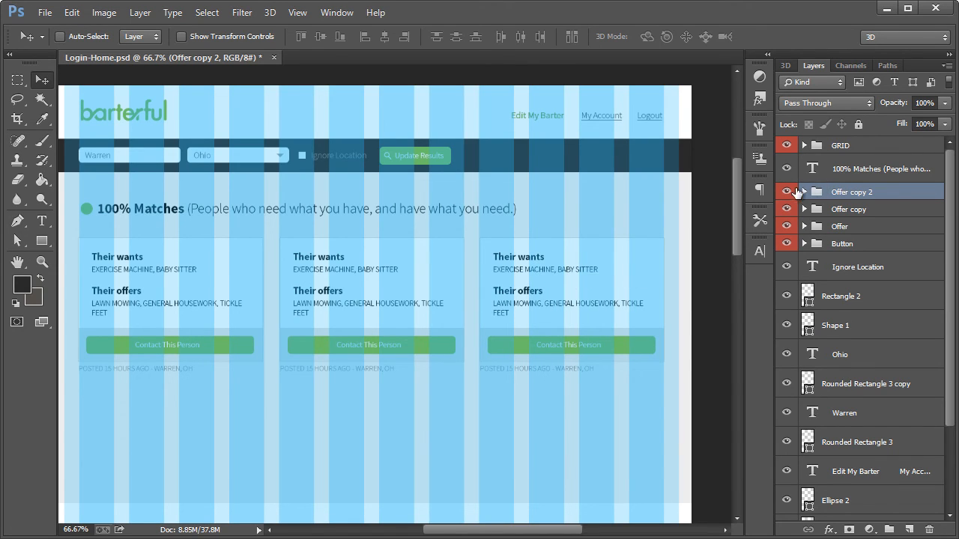
left_click(787, 146)
Unlock the grey "Rectangle 1" background shape and stretch its lower edge downward with Free Transform, making room for another row of cards
scroll(445, 320, "down", 2)
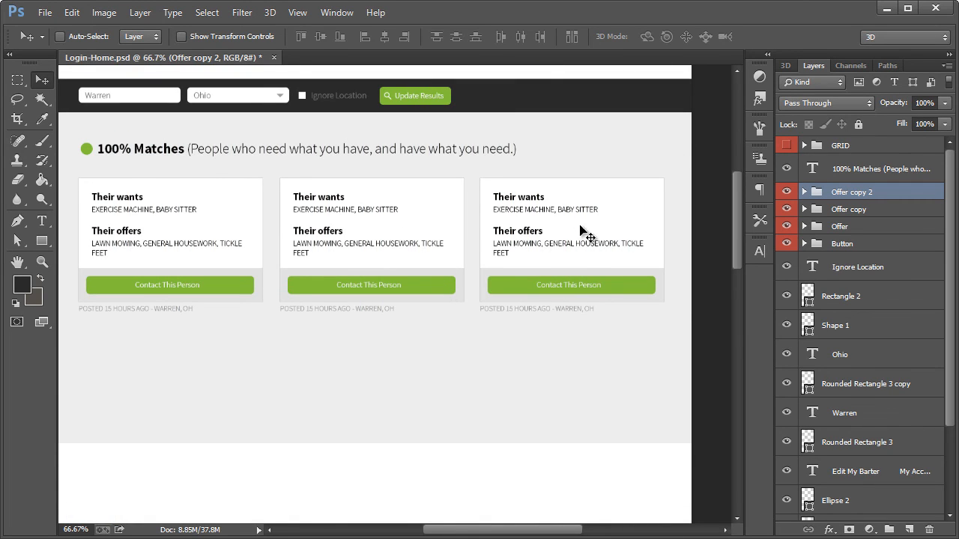
scroll(839, 419, "down", 3)
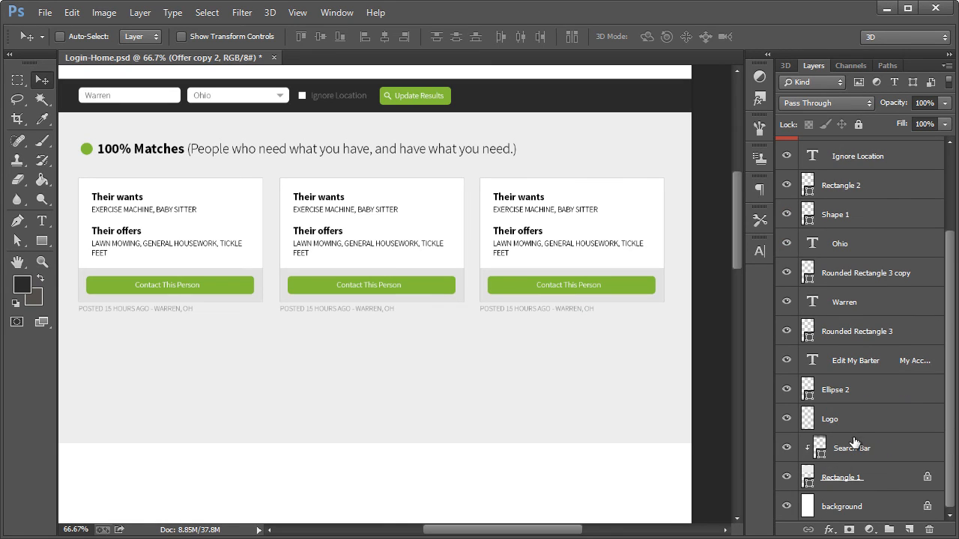
left_click(861, 479)
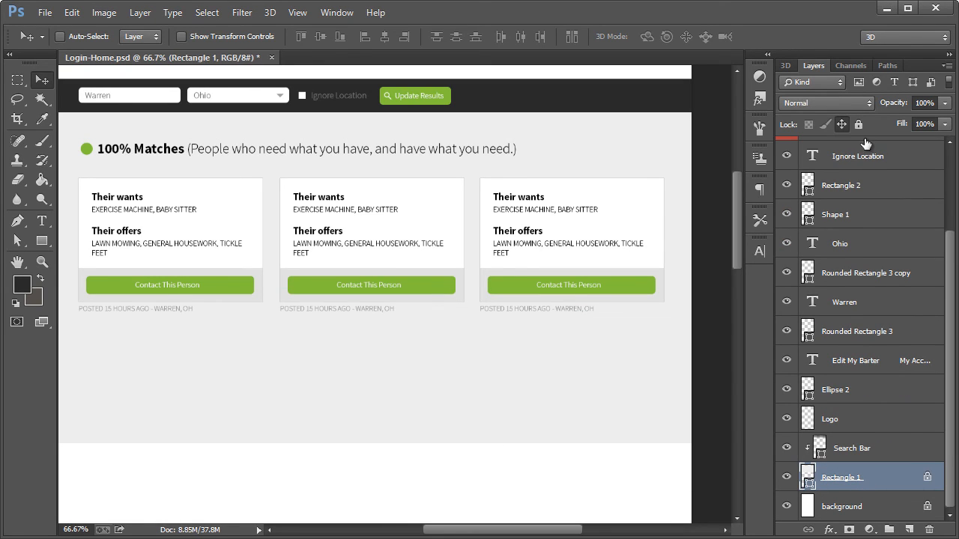
left_click(840, 125)
key("ctrl+t")
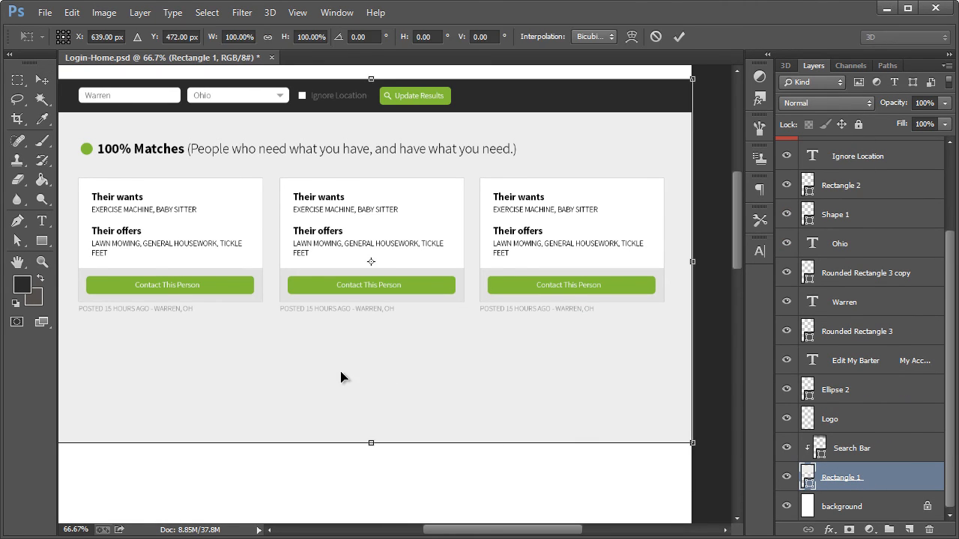
left_click_drag(370, 443, 371, 508)
left_click(42, 80)
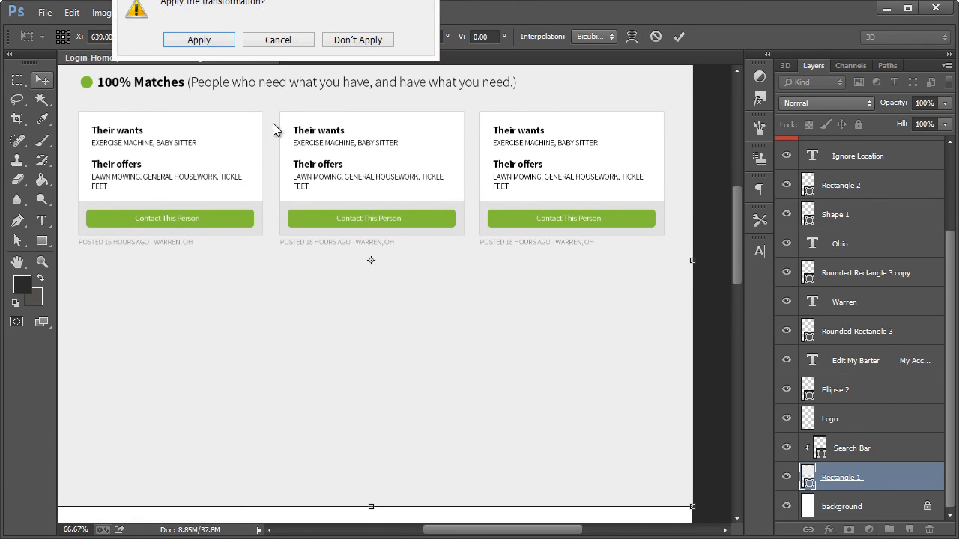
left_click(196, 39)
Turn Auto-Select back on and lock the position of the "Rectangle 1" layer
scroll(276, 272, "up", 1)
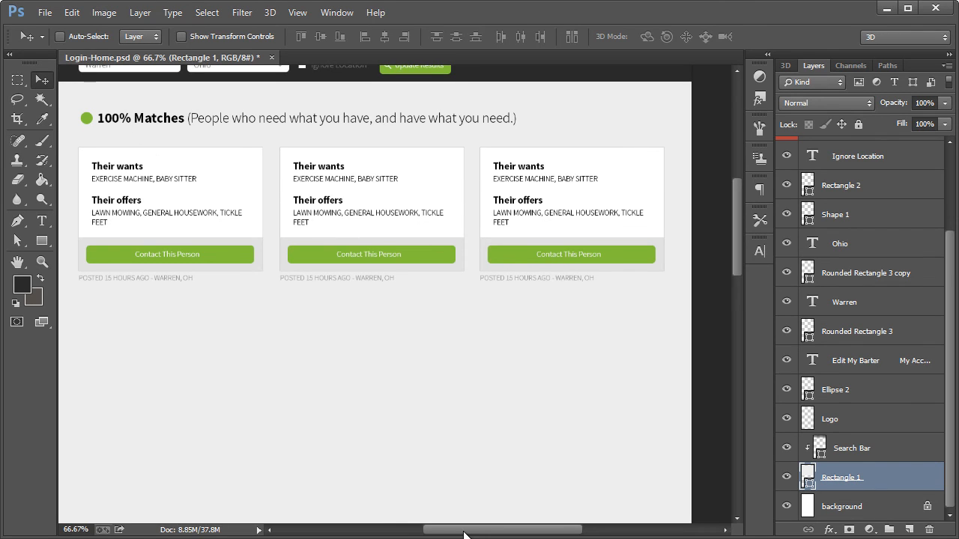
left_click_drag(463, 533, 457, 533)
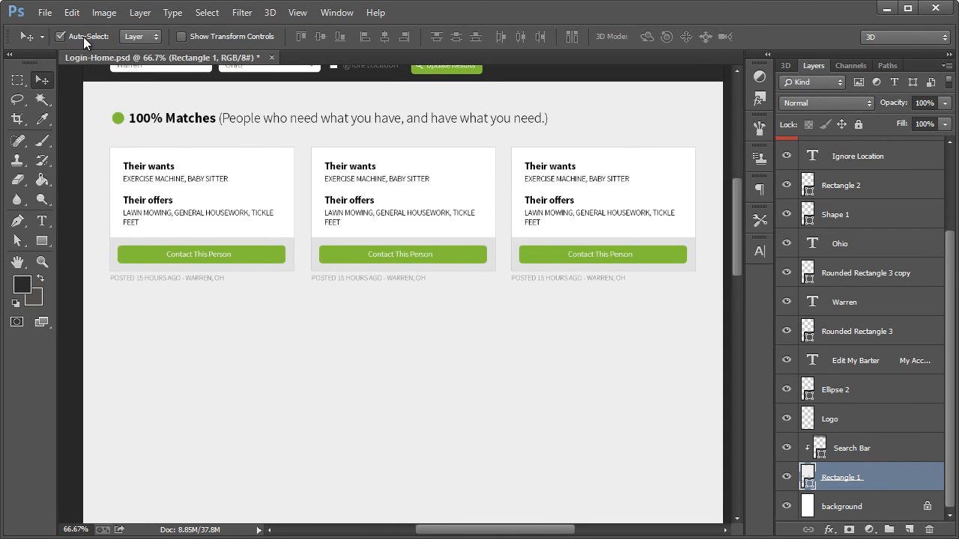
left_click(841, 124)
Duplicate the "100% Matches" heading, its green dot and the three cards, and move the copies straight down below the first row
left_click_drag(76, 103, 712, 336)
key("ctrl+j")
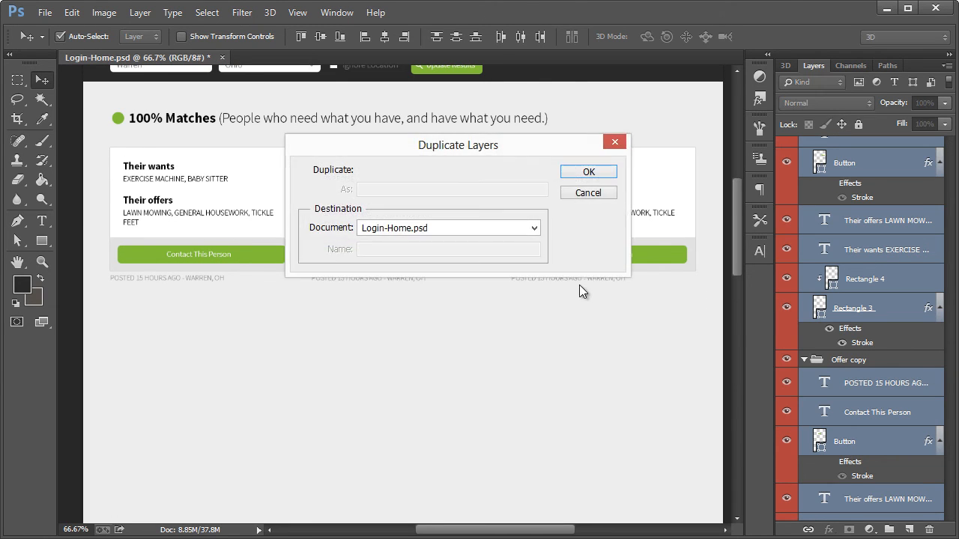
left_click(582, 175)
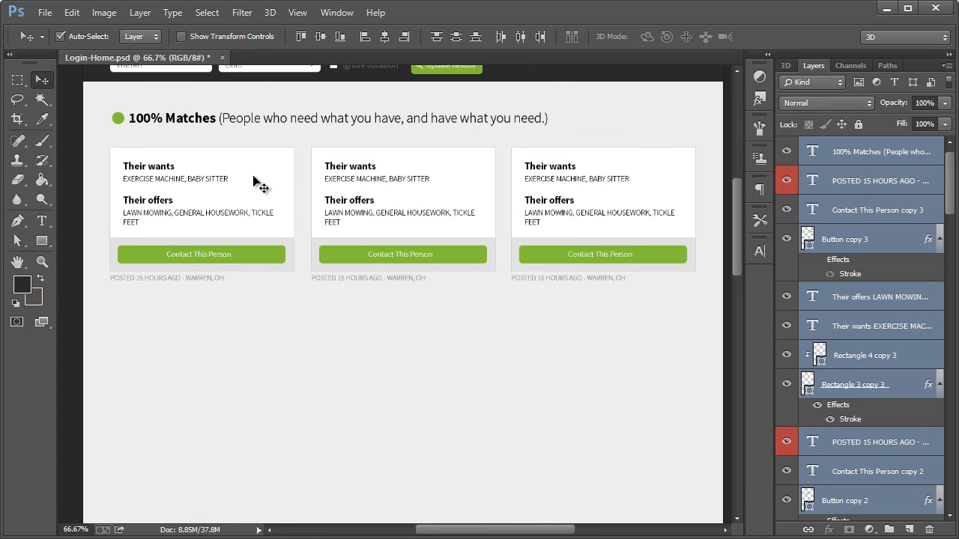
left_click_drag(257, 182, 253, 388)
left_click_drag(253, 387, 253, 387)
scroll(404, 386, "down", 6)
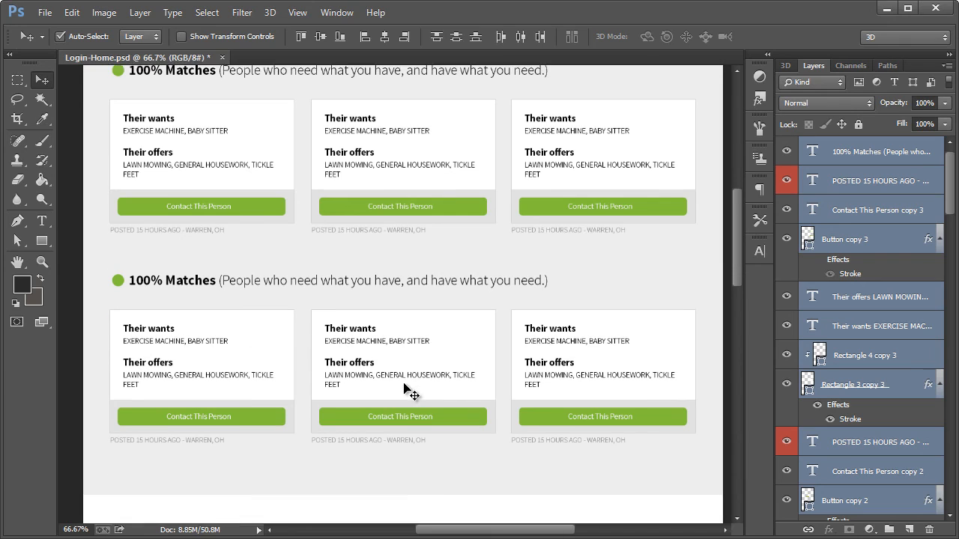
scroll(401, 365, "up", 2)
Change the duplicated heading's percentage to "50%"
left_click(44, 222)
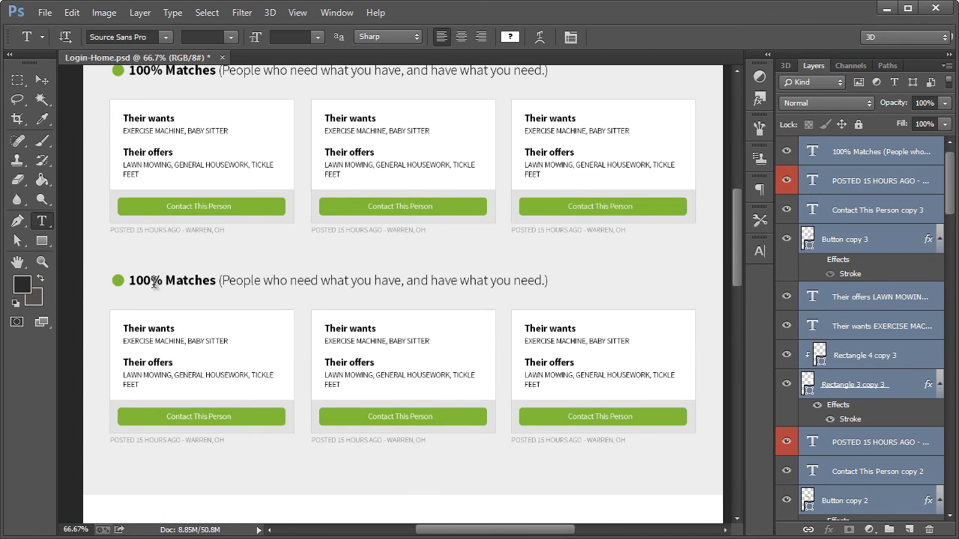
double_click(129, 280)
type("50")
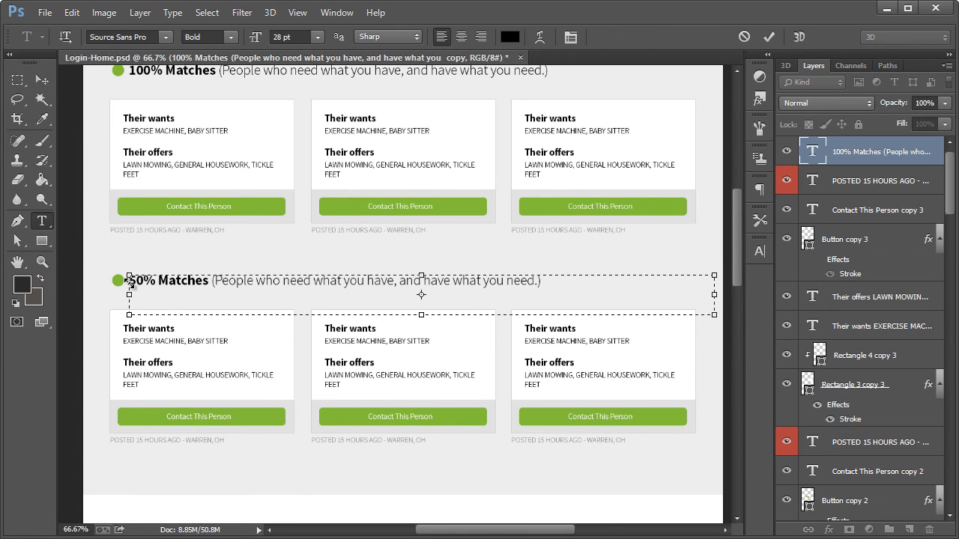
Replace the parenthetical text of the second heading with "(They either have what you need, or want what you're offering.)"
left_click_drag(215, 282, 280, 282)
left_click_drag(459, 292, 537, 289)
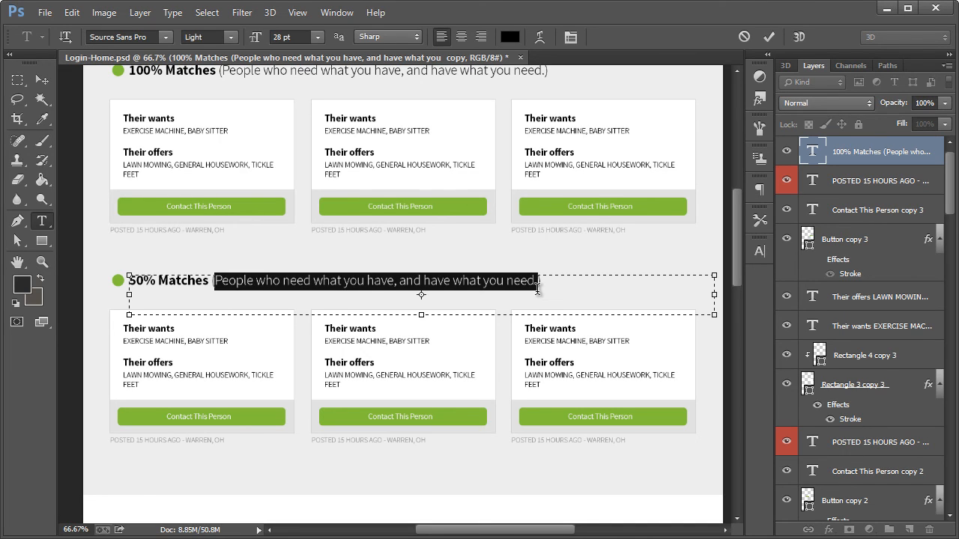
type("(Th)")
type("ey either have what you")
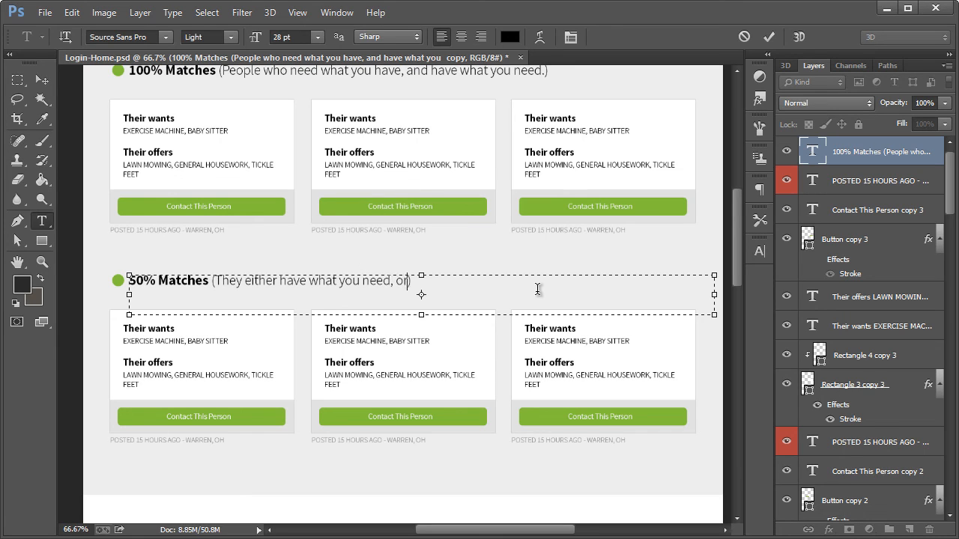
type(" need, or want what you're offering.")
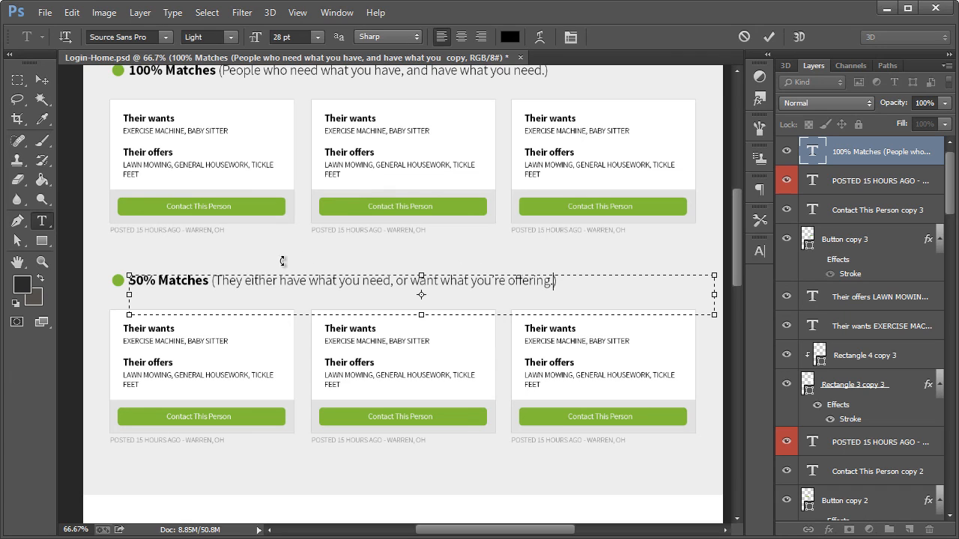
Recolor the parenthetical text of the "50% Matches" heading to grey #7e7e7e and copy that hex value
left_click(217, 282)
key("shift+End")
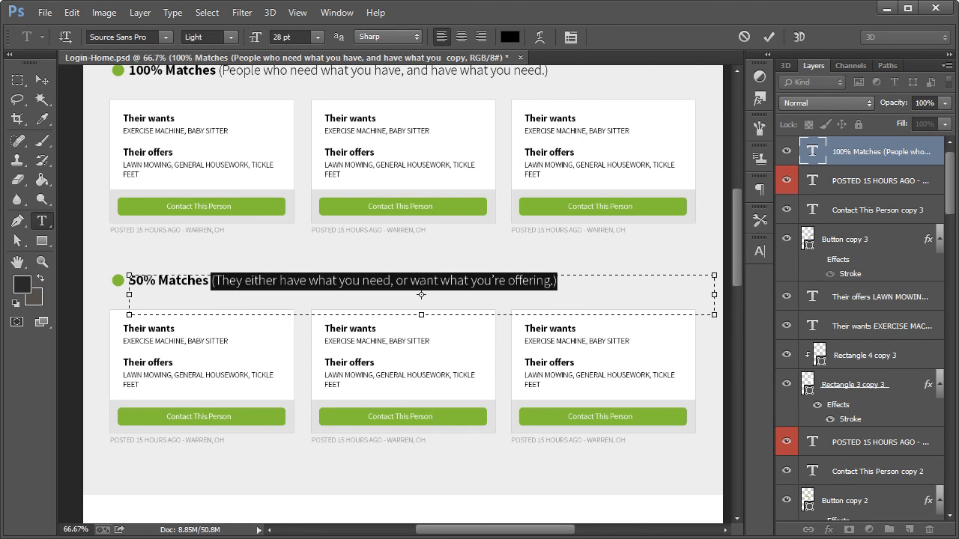
left_click(509, 36)
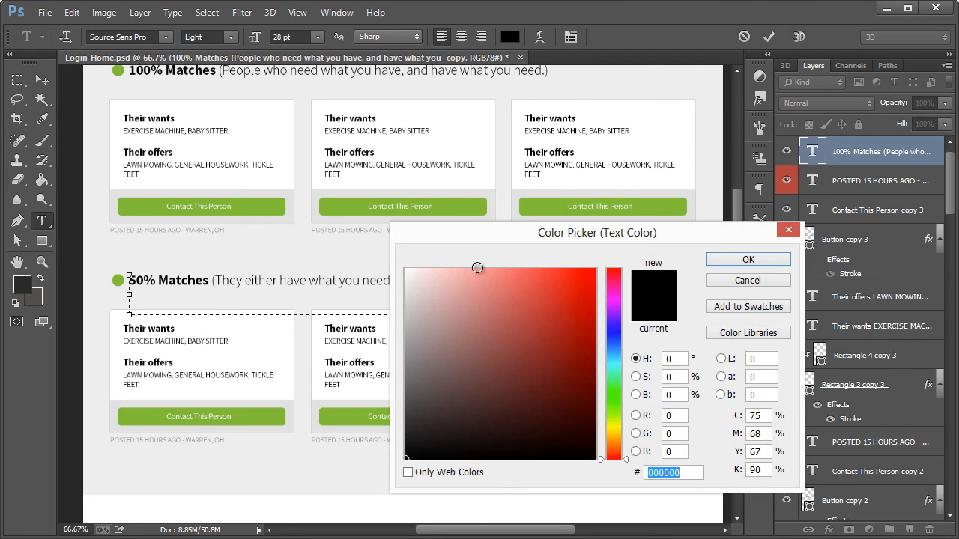
left_click(383, 310)
left_click(363, 341)
left_click_drag(419, 358, 383, 359)
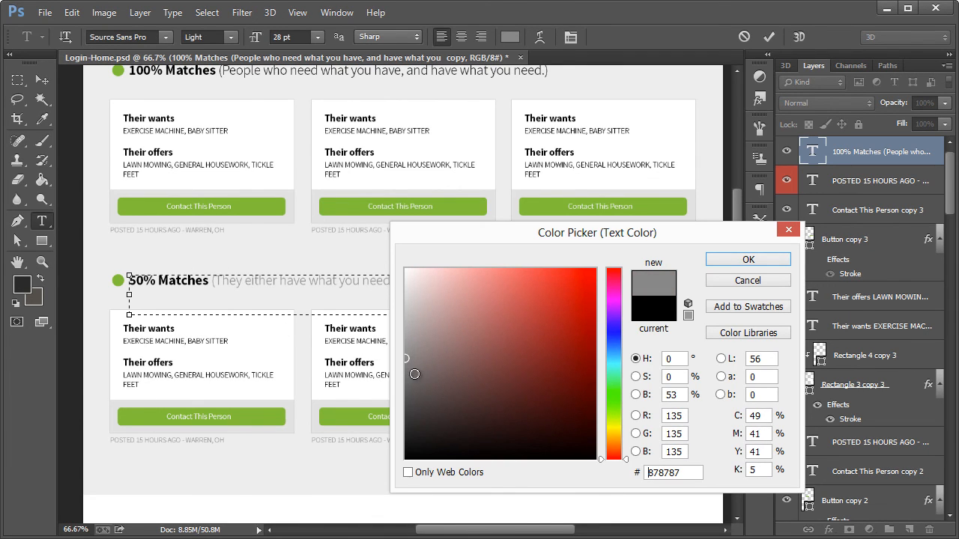
left_click(406, 365)
left_click(678, 474)
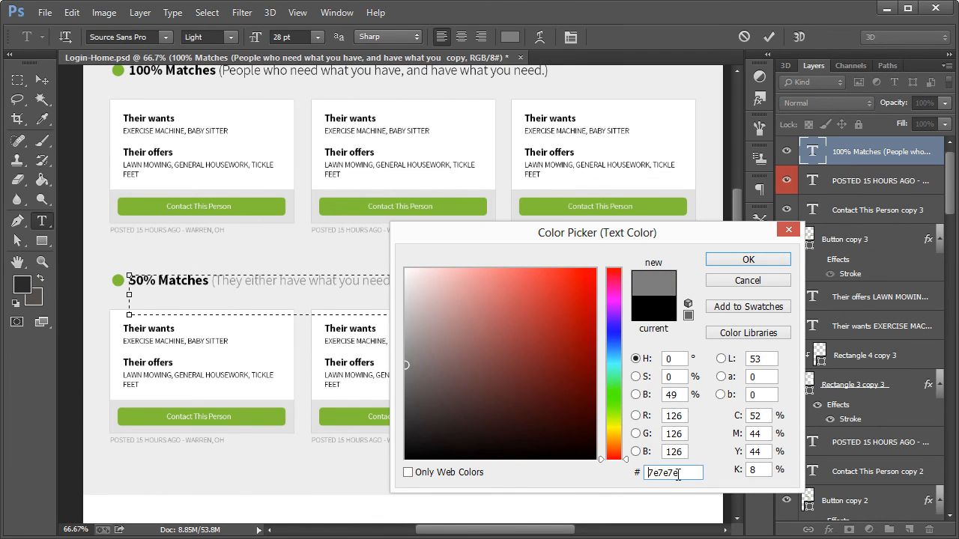
left_click_drag(687, 474, 634, 481)
key("ctrl+c")
left_click(749, 256)
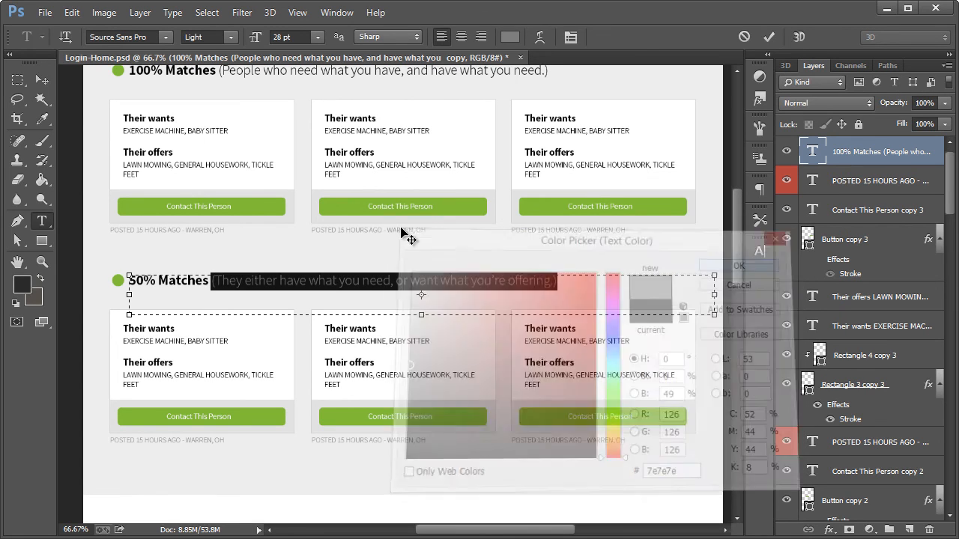
scroll(255, 129, "up", 1)
left_click(42, 220)
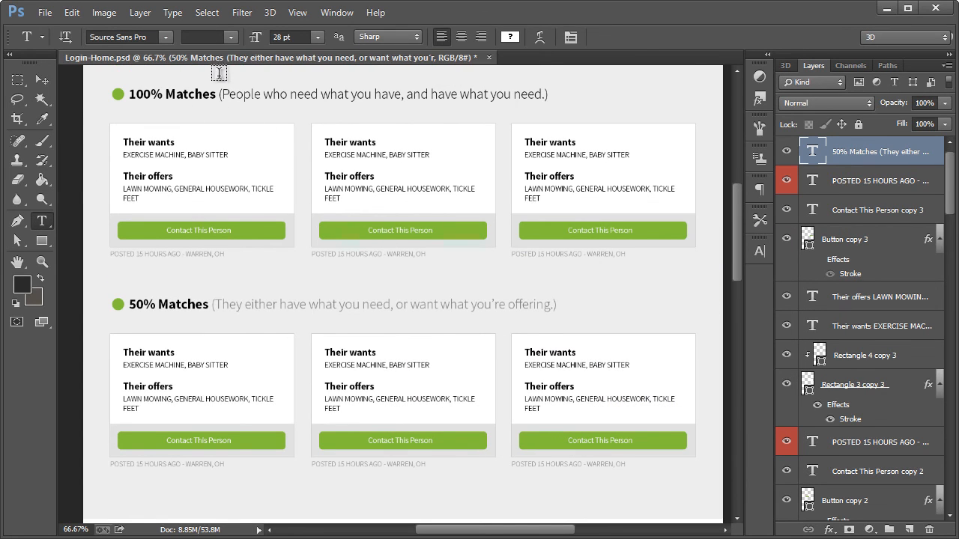
Apply the same grey #7e7e7e to the parenthetical text of the "100% Matches" heading
left_click_drag(217, 93, 569, 95)
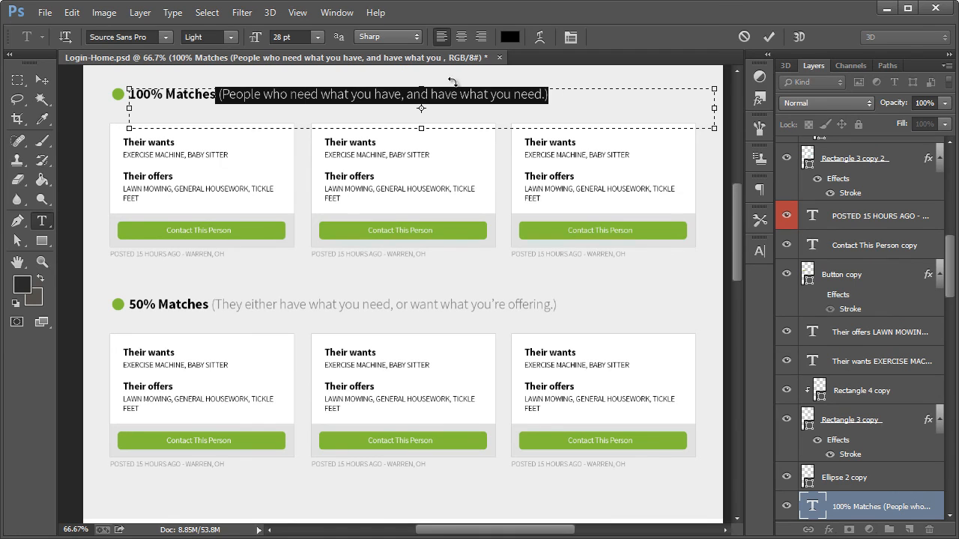
left_click(509, 37)
key("ctrl+v")
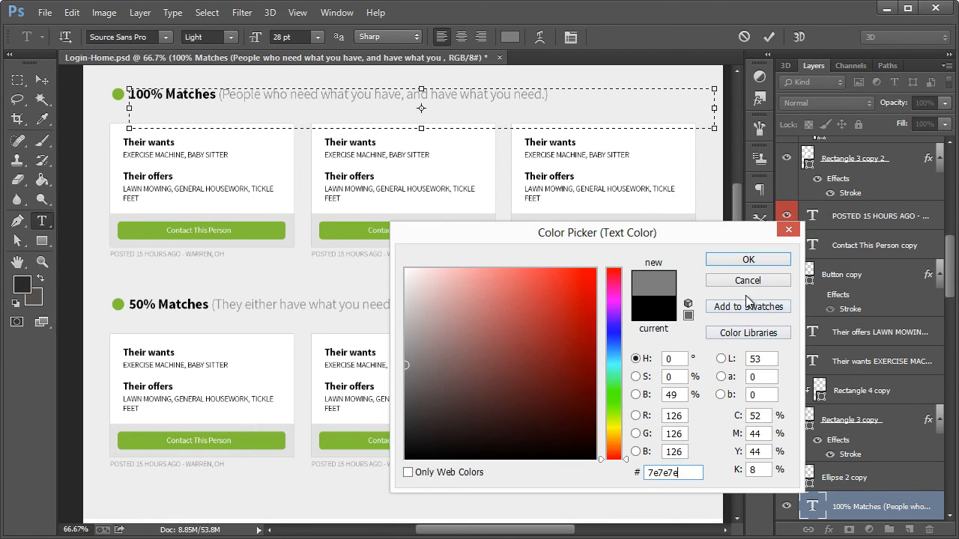
left_click(758, 258)
left_click(42, 79)
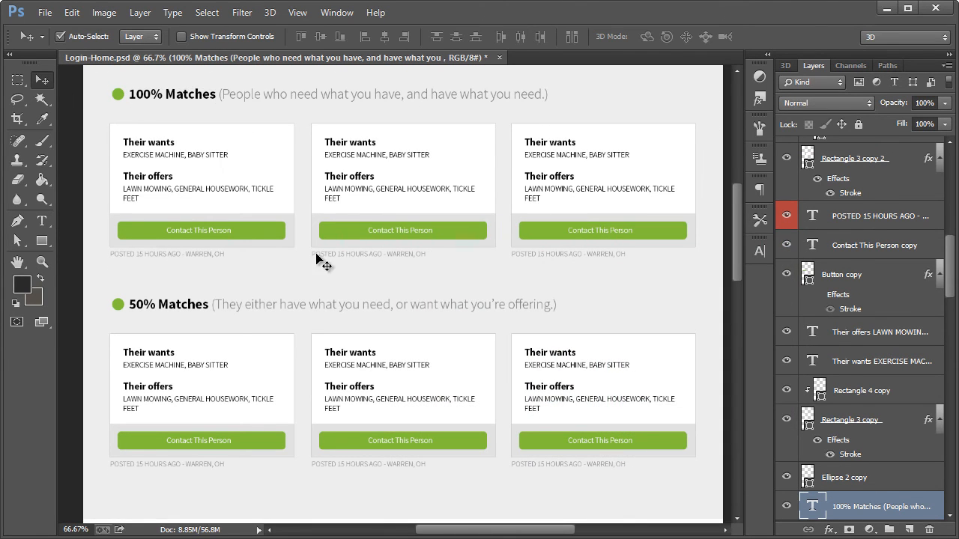
Add a new layer clipped to the green dot beside the "50% Matches" heading
scroll(316, 255, "up", 2)
scroll(316, 259, "down", 4)
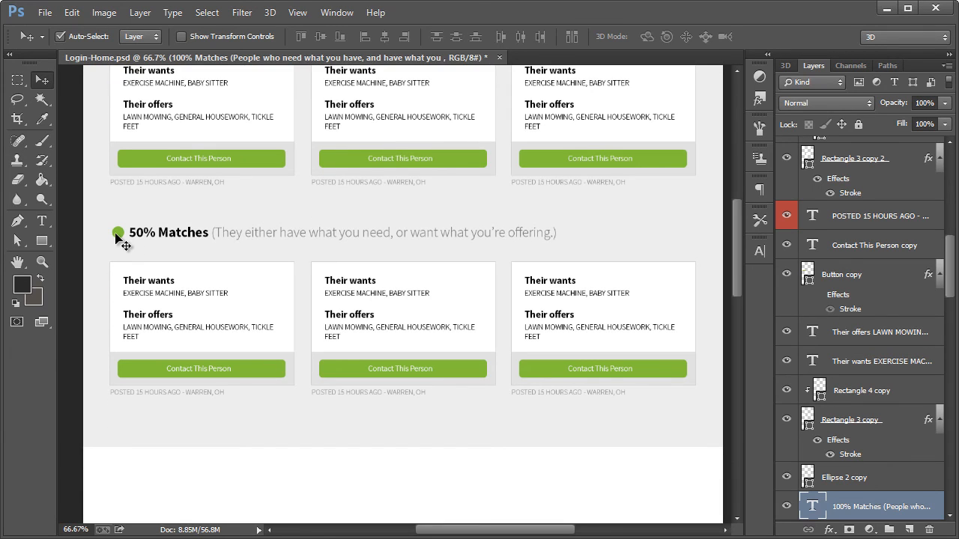
left_click(118, 233)
left_click(42, 262)
left_click(96, 245)
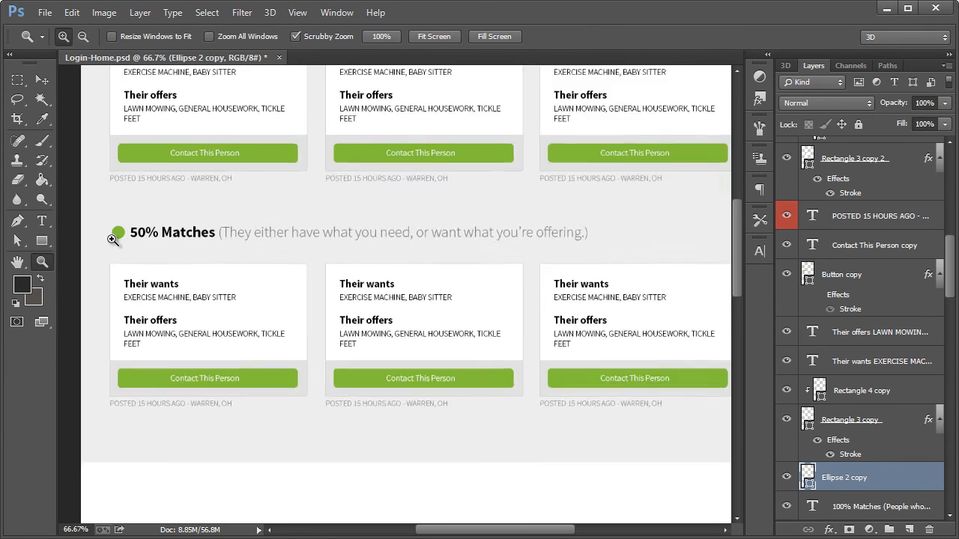
left_click(108, 238)
left_click(43, 80)
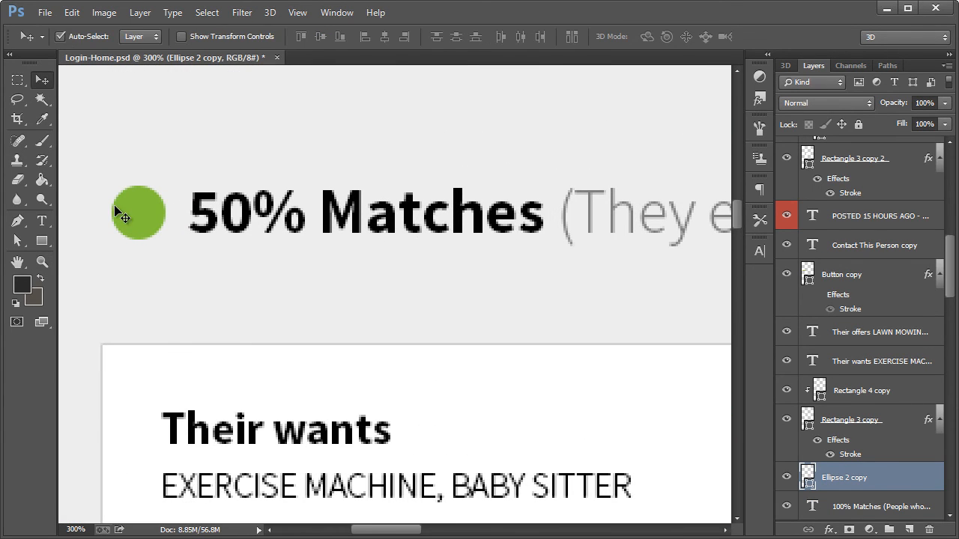
key("ctrl+shift+n")
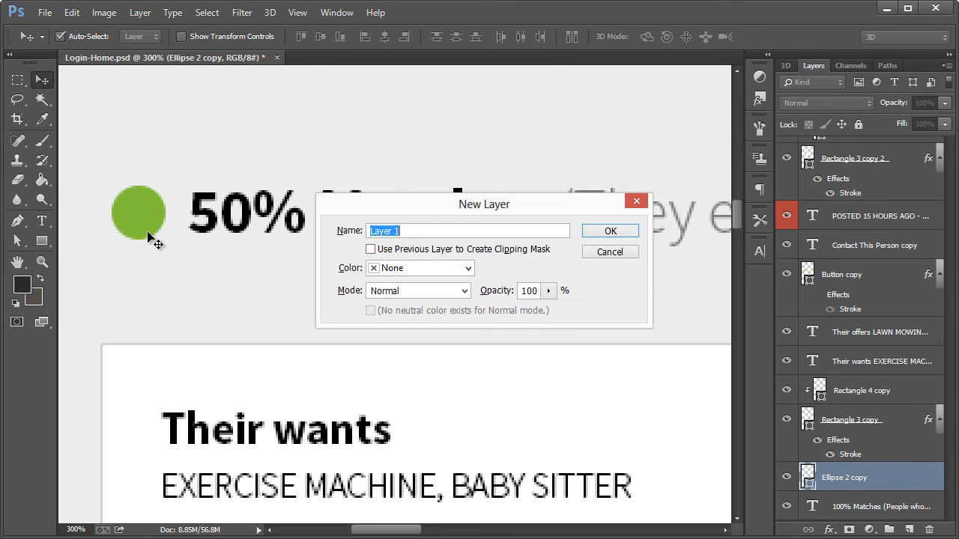
key("Tab")
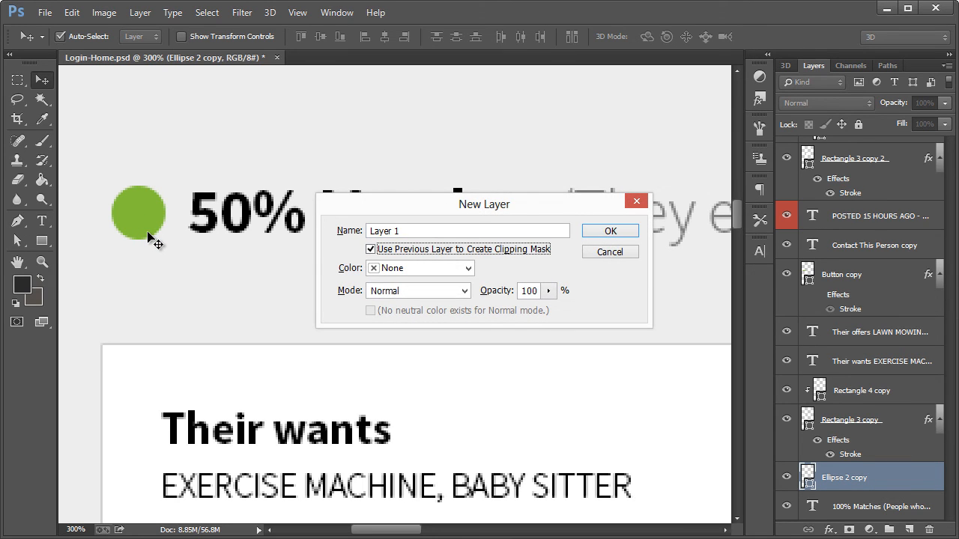
left_click(626, 232)
Draw a rectangle about 19 × 33 px over the left half of the "50% Matches" dot and fill it with #393939
left_click(43, 240)
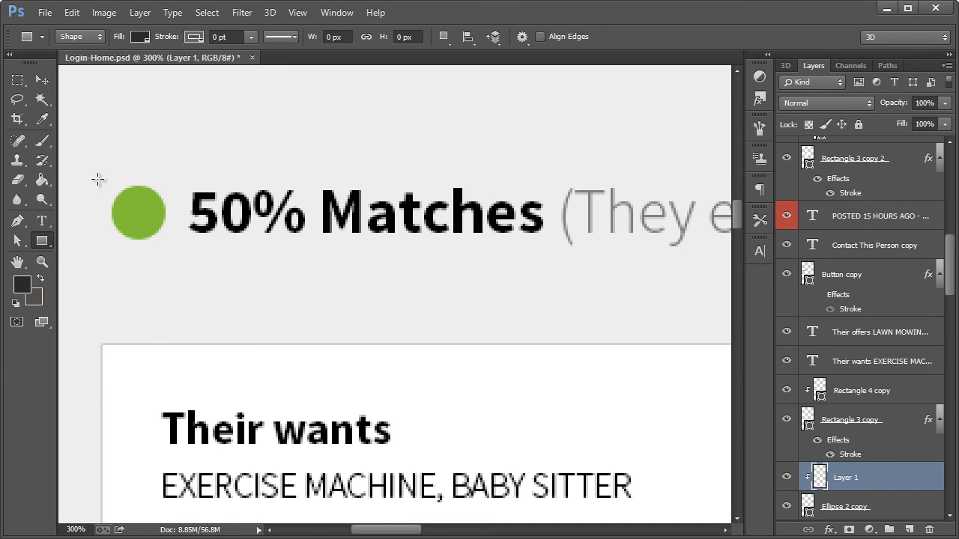
left_click_drag(96, 179, 139, 254)
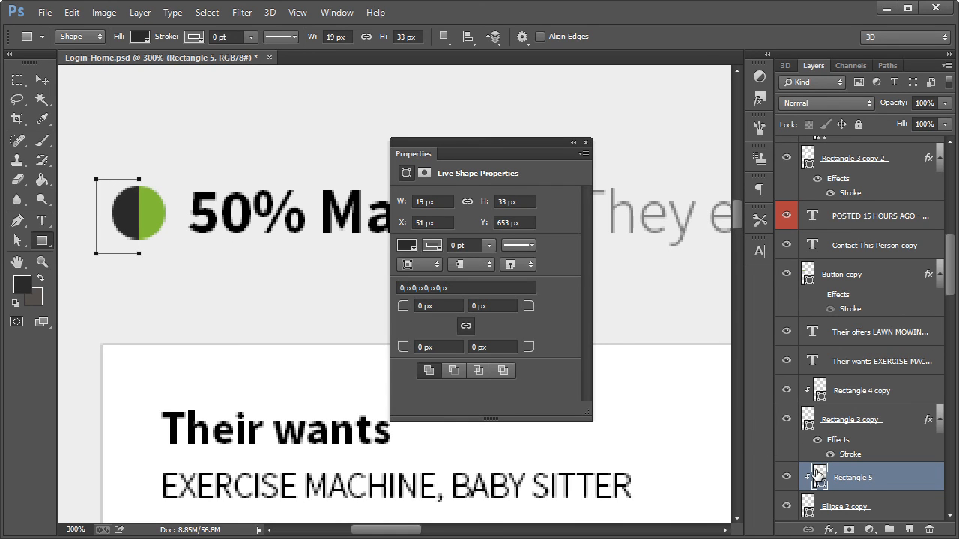
double_click(818, 474)
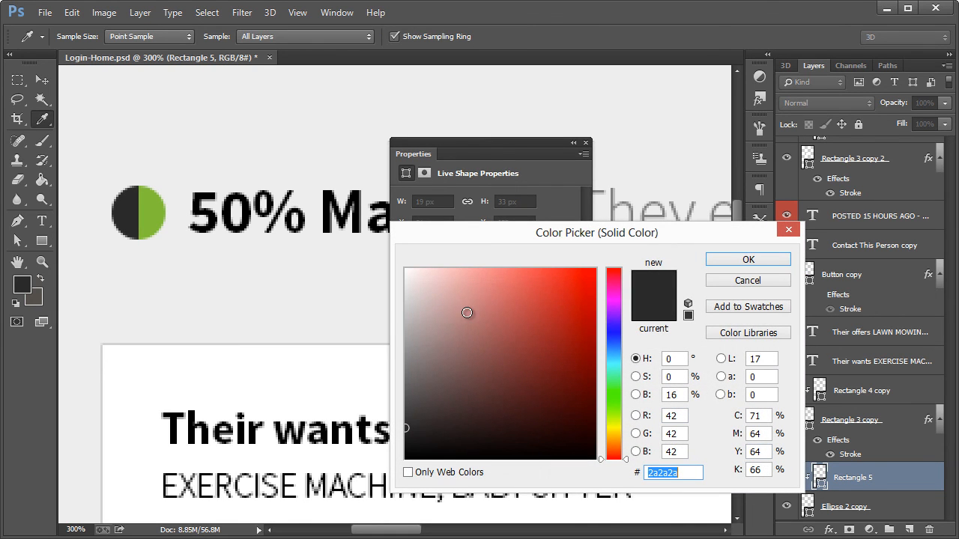
type("393939")
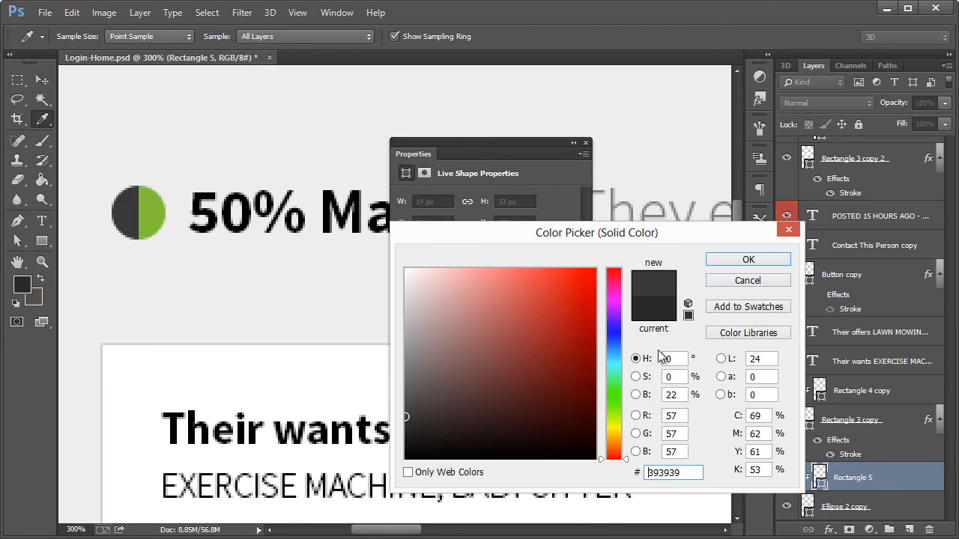
left_click(755, 264)
left_click(586, 143)
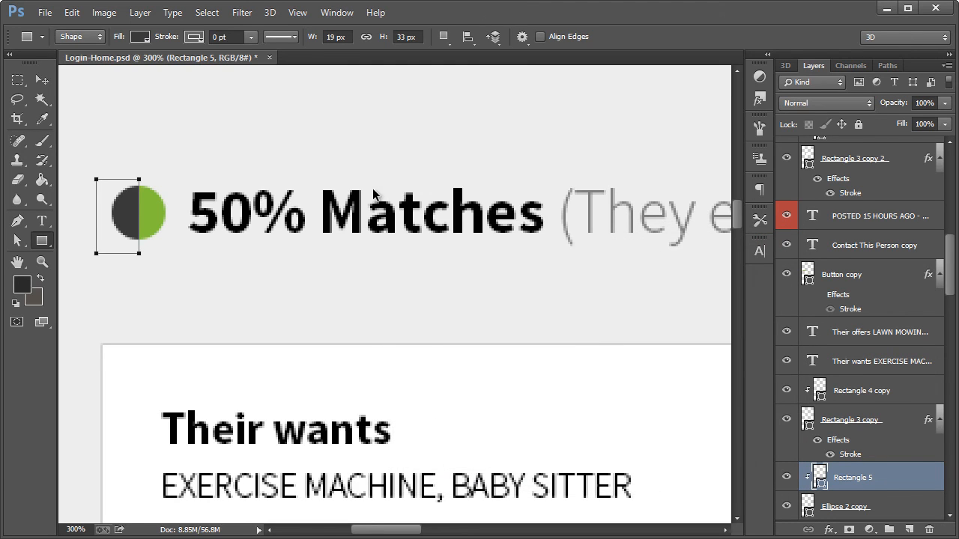
Review the overall page layout, from the header and search bar down through both rows of match cards
key("ctrl+1")
left_click(42, 79)
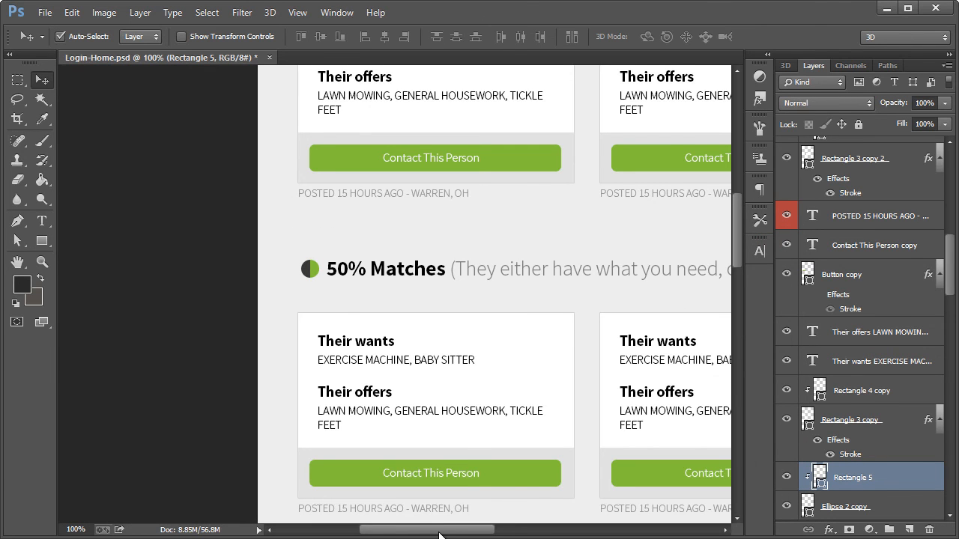
left_click_drag(442, 530, 481, 534)
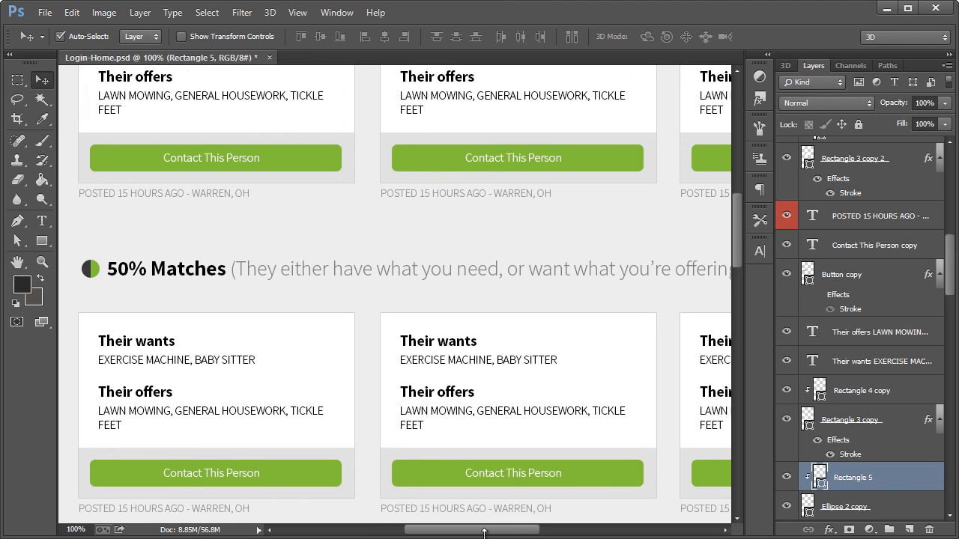
scroll(385, 349, "down", 3)
scroll(385, 349, "down", 1)
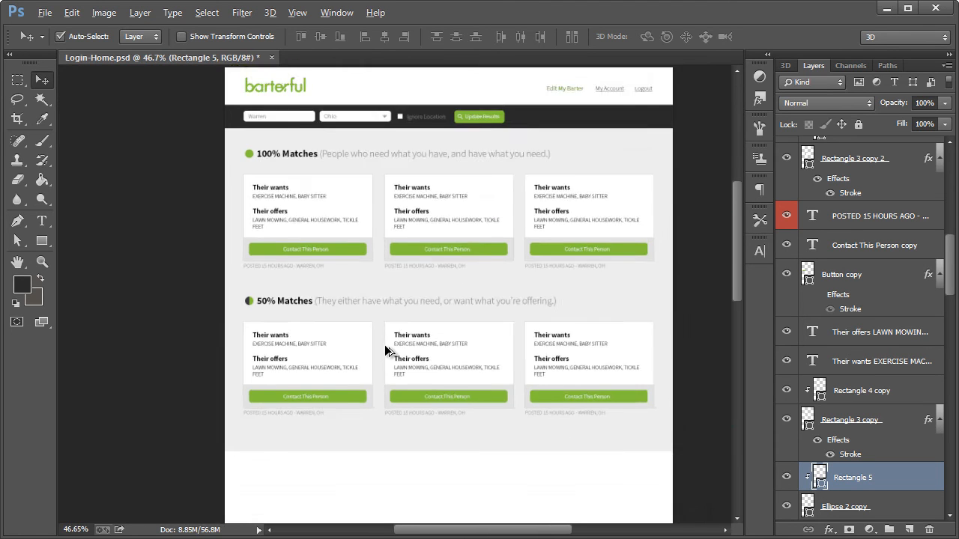
scroll(386, 349, "up", 1)
left_click_drag(473, 528, 486, 531)
scroll(360, 367, "down", 1)
scroll(360, 369, "up", 2)
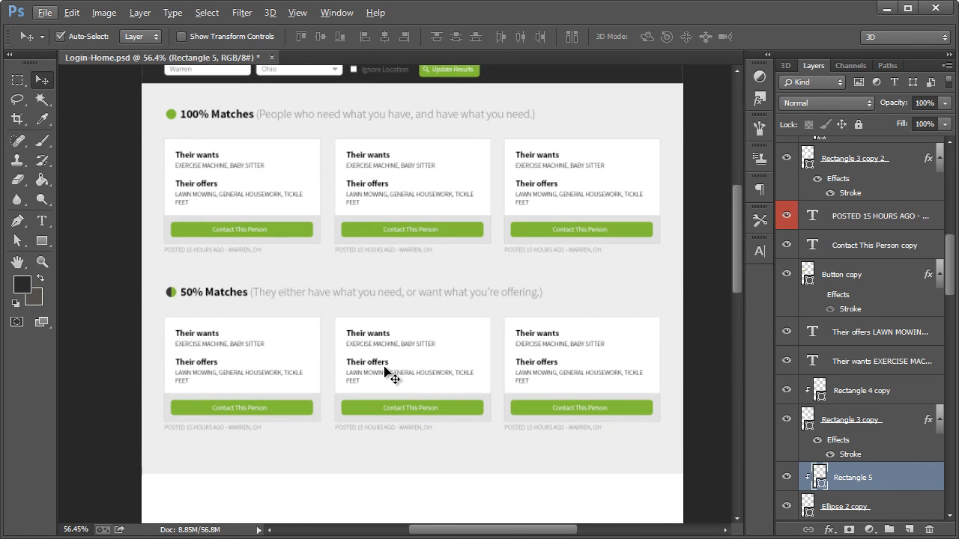
scroll(389, 369, "up", 2)
scroll(449, 327, "up", 1)
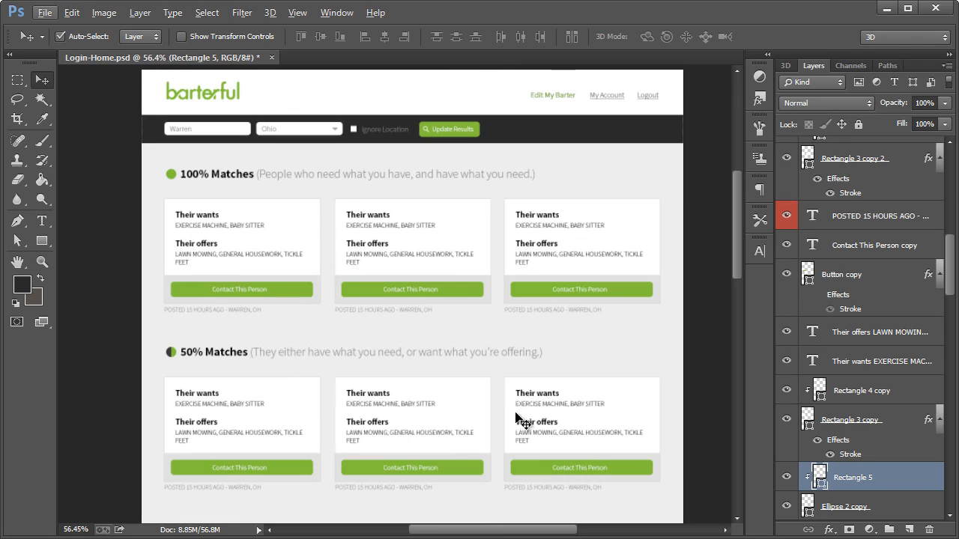
scroll(322, 322, "down", 1)
scroll(323, 322, "up", 2)
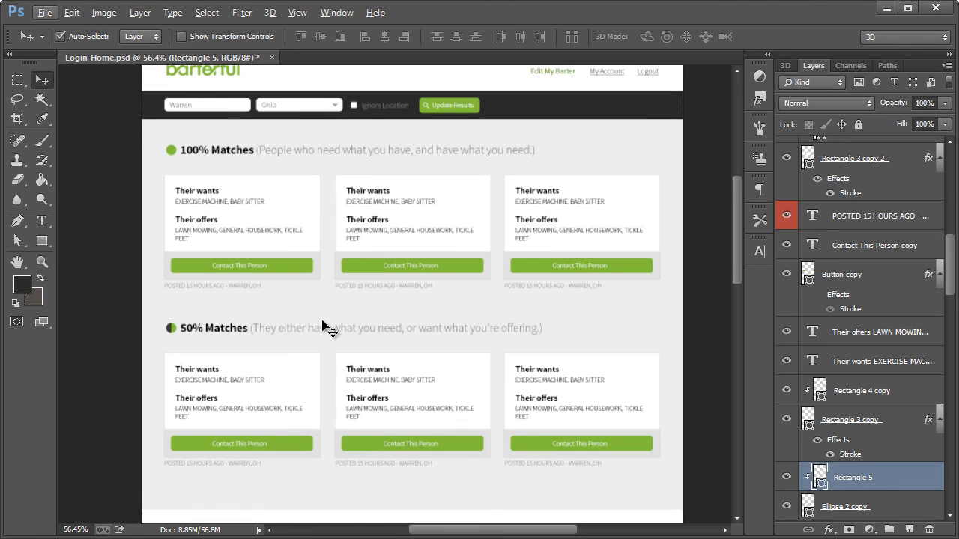